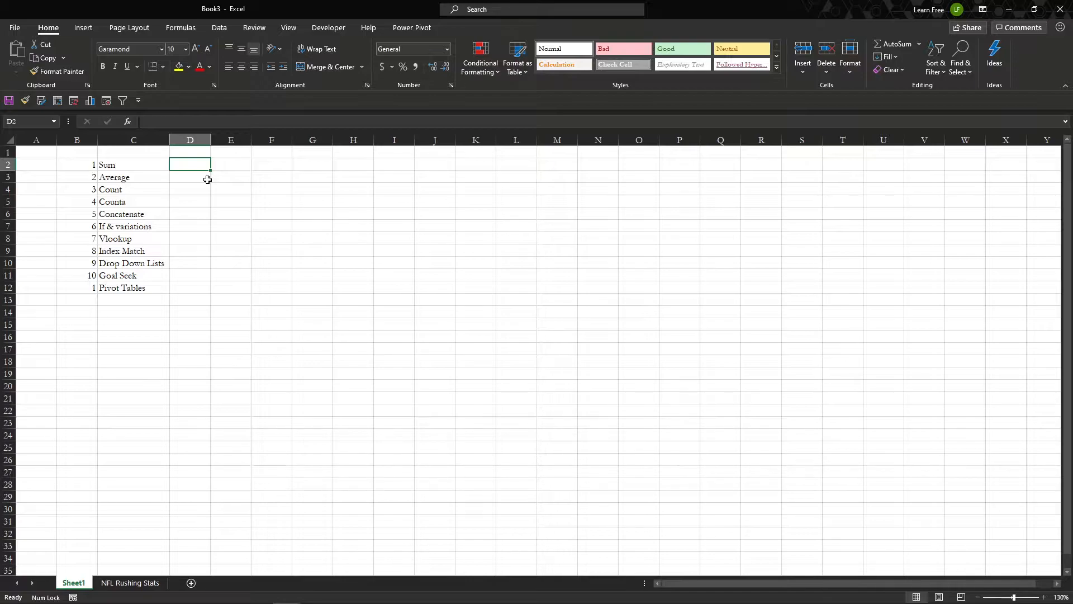
- Autofit the width of all columns on the NFL Rushing Stats sheet
key("ctrl+Page_Down")
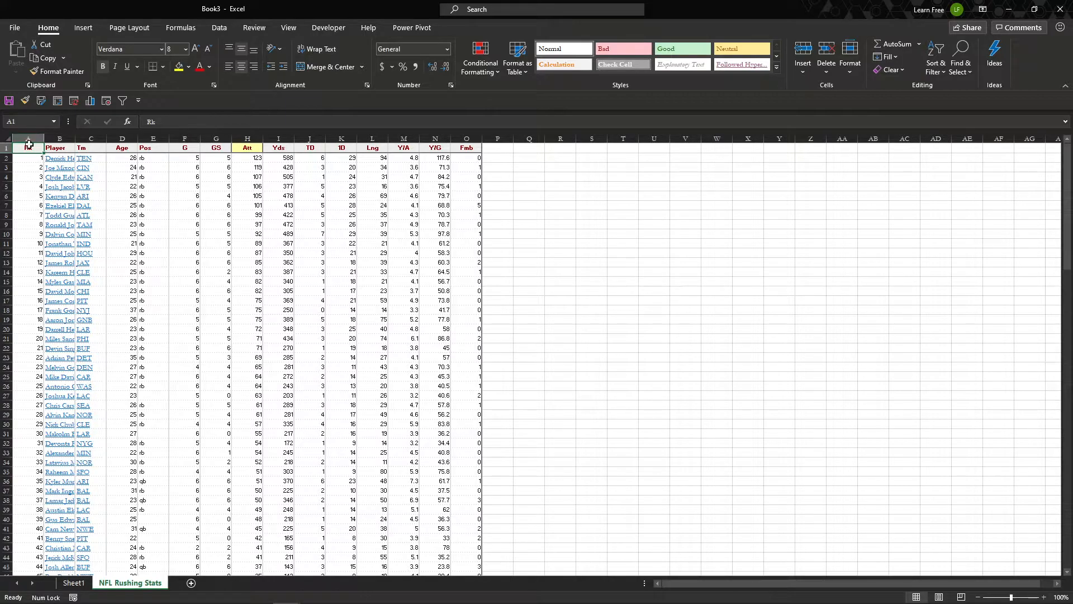
left_click(8, 138)
double_click(42, 139)
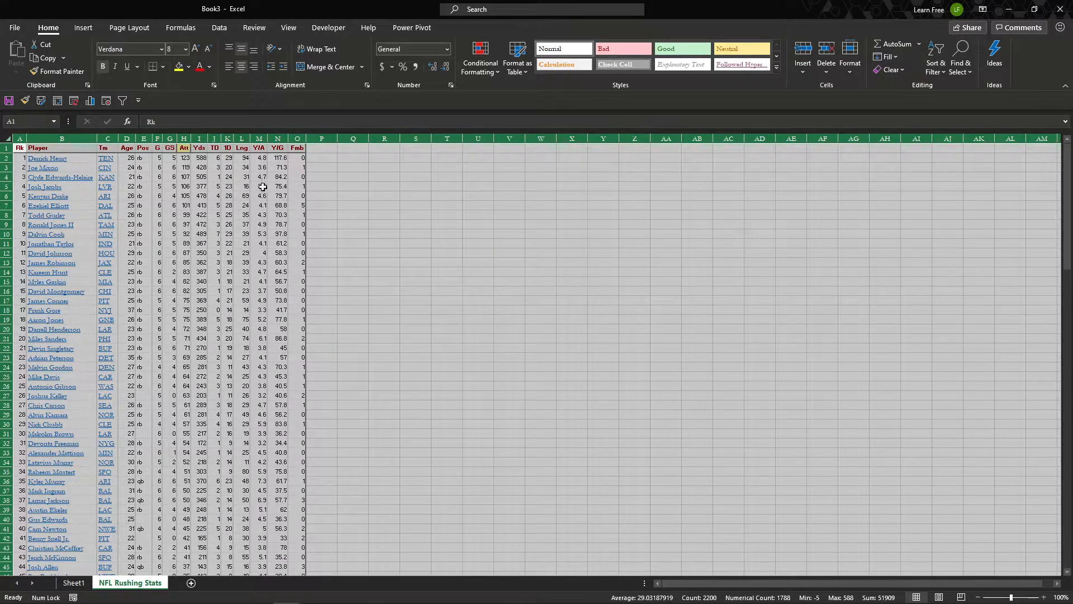
left_click(228, 177)
left_click(270, 160)
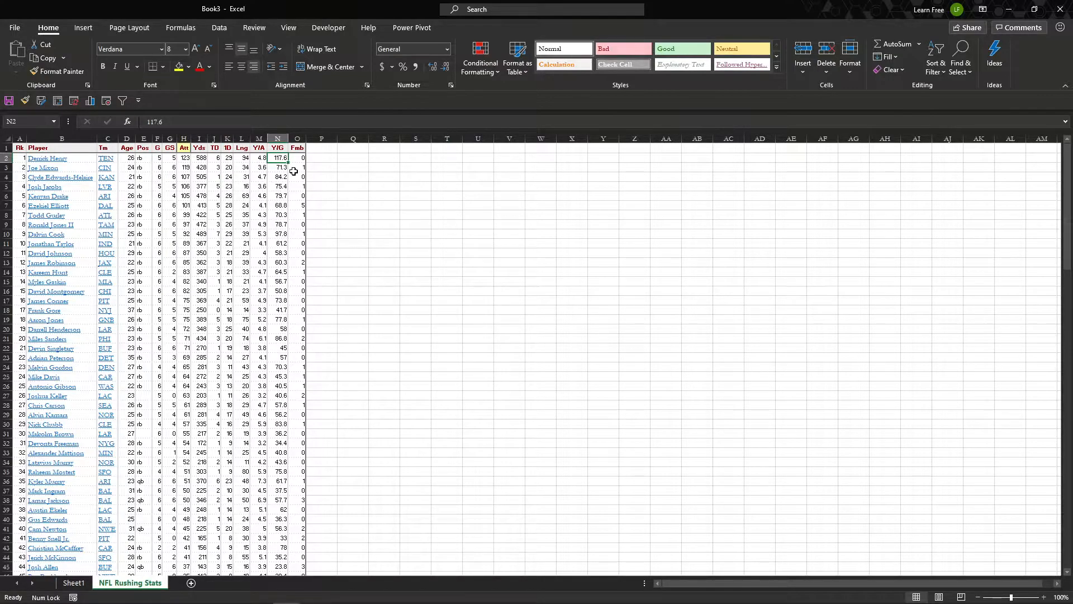
- Total the Att column with =SUM(H2:H150) in cell H151, directly below the data
key("Left")
key("Left")
key("Left")
key("Left")
key("Left")
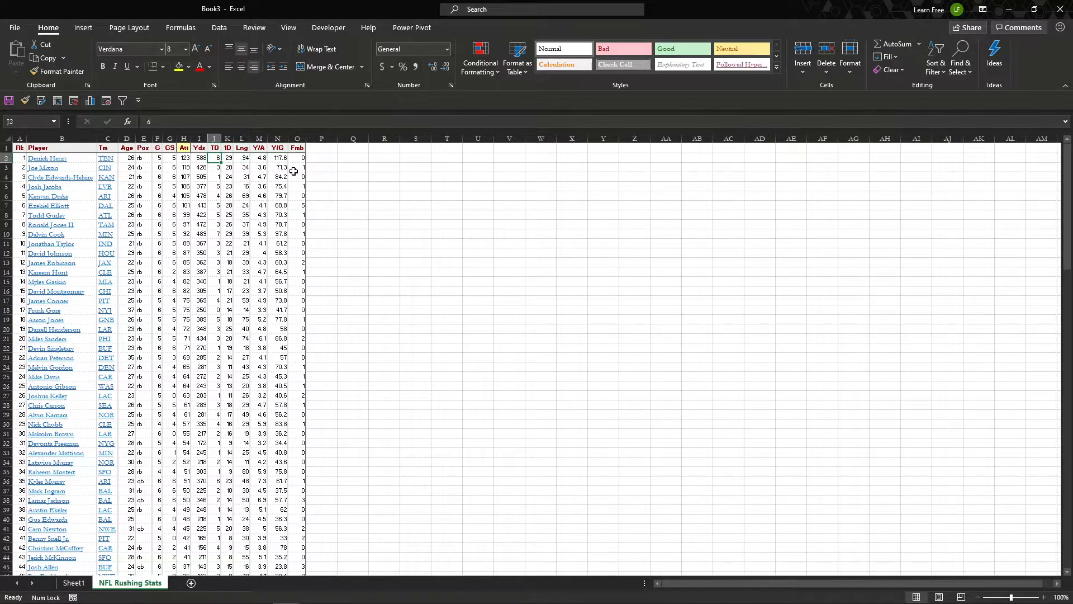
key("Left")
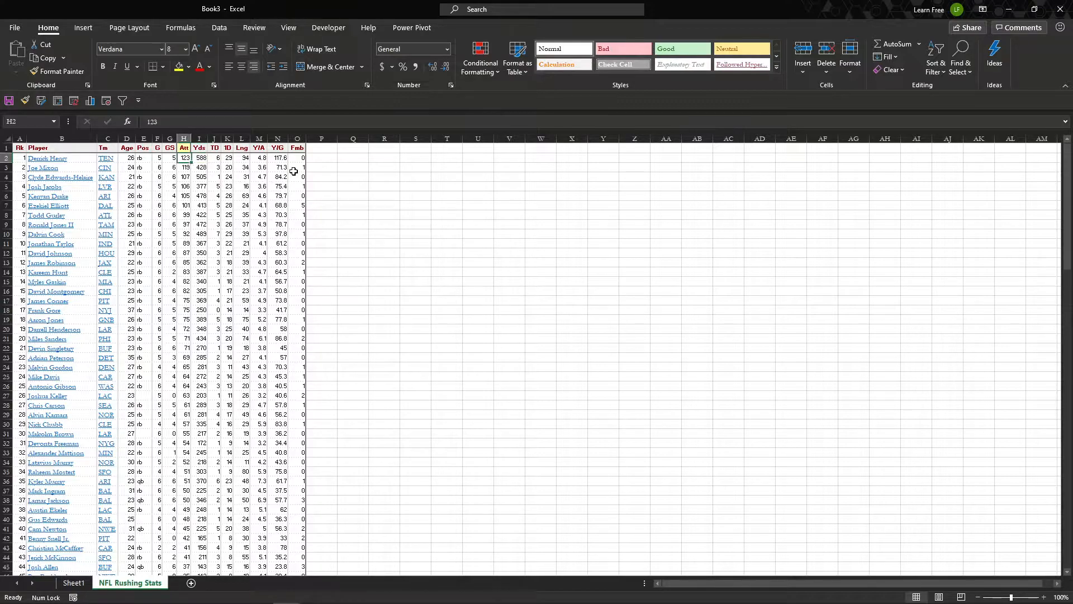
key("Up")
key("shift+Right")
key("shift+Down")
key("Down")
key("ctrl+Down")
key("Down")
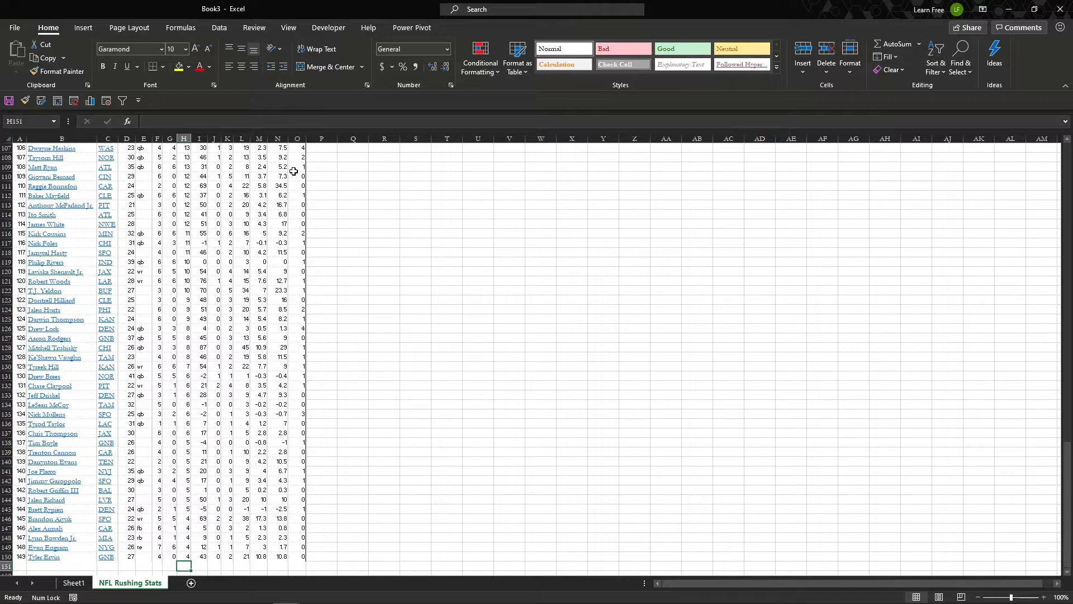
type("=SUM(")
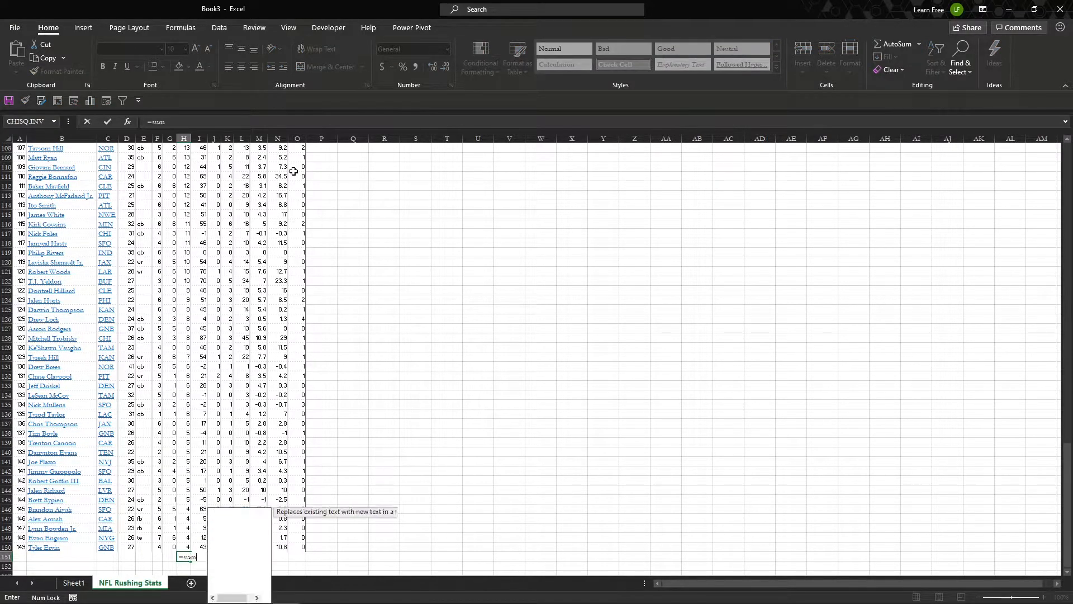
key("Up")
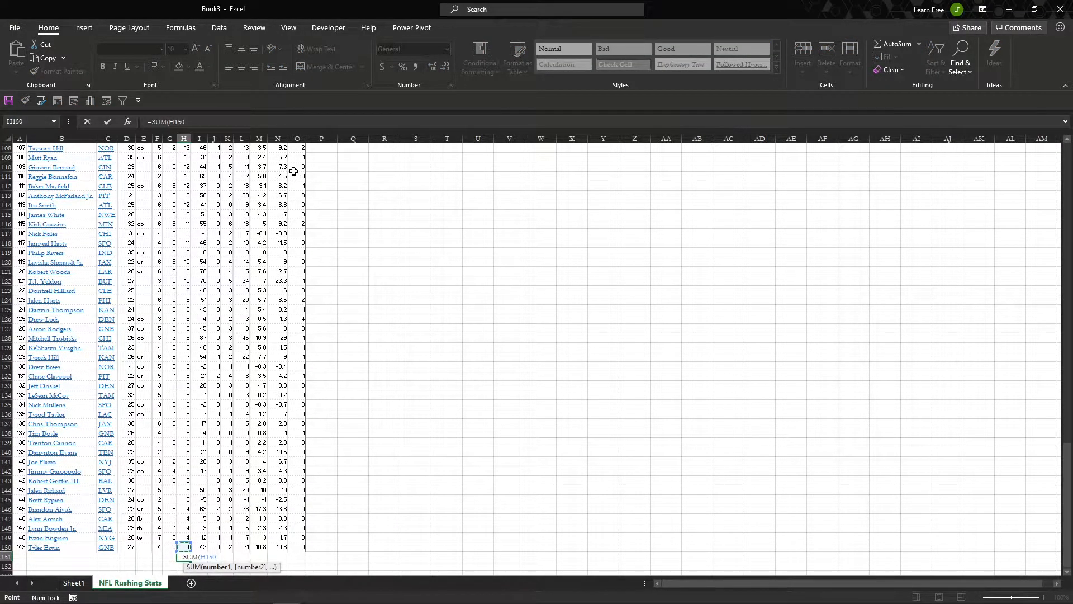
left_click_drag(184, 539, 183, 161)
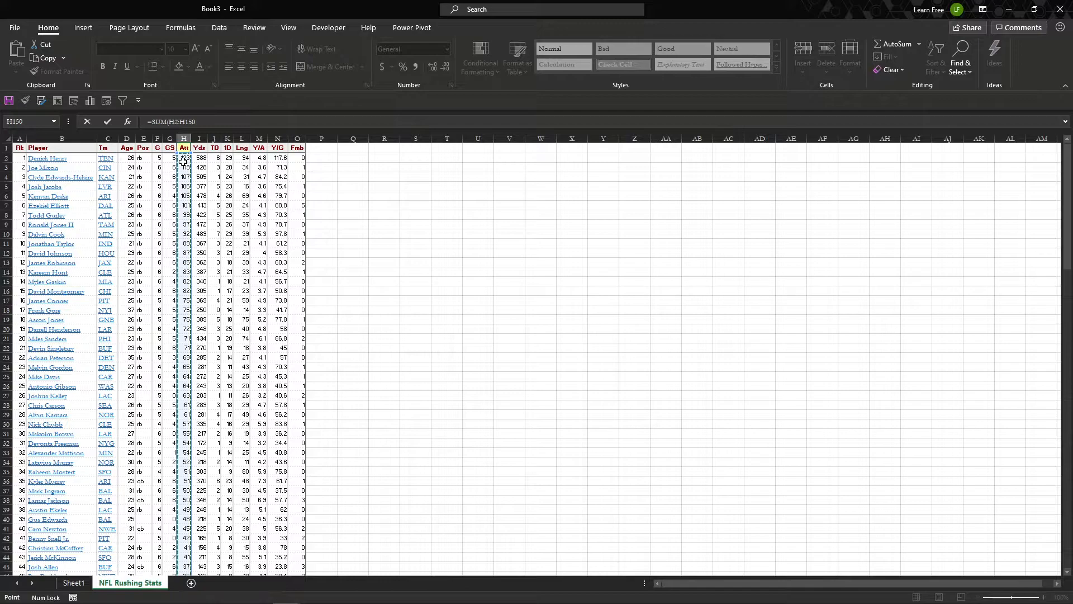
key("Return")
- Total the Yds column with =SUM(I2:I150) in cell I151
key("Up")
key("Right")
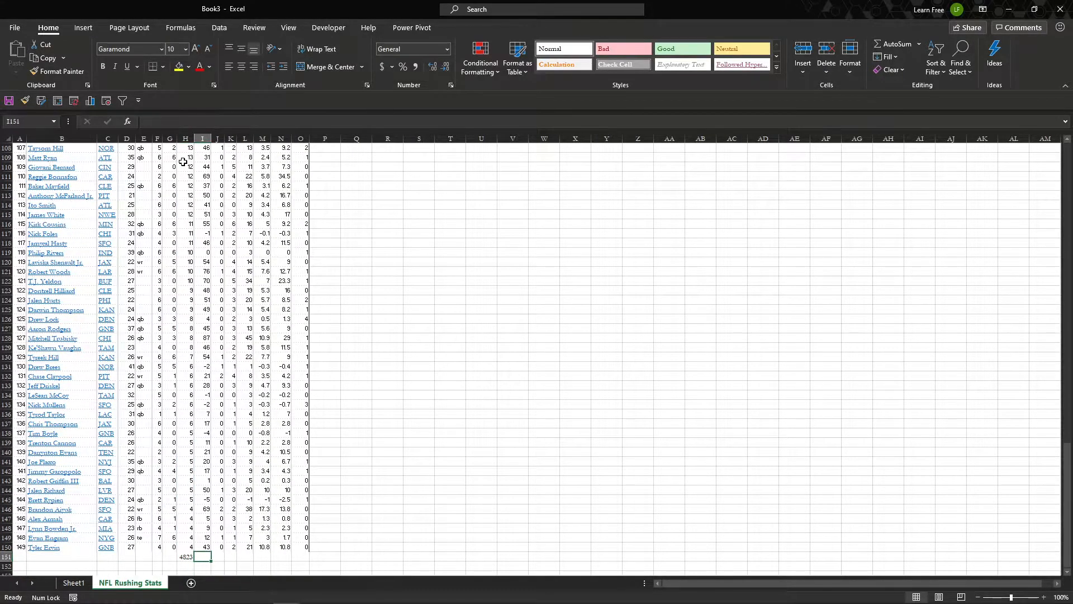
type("=sum(")
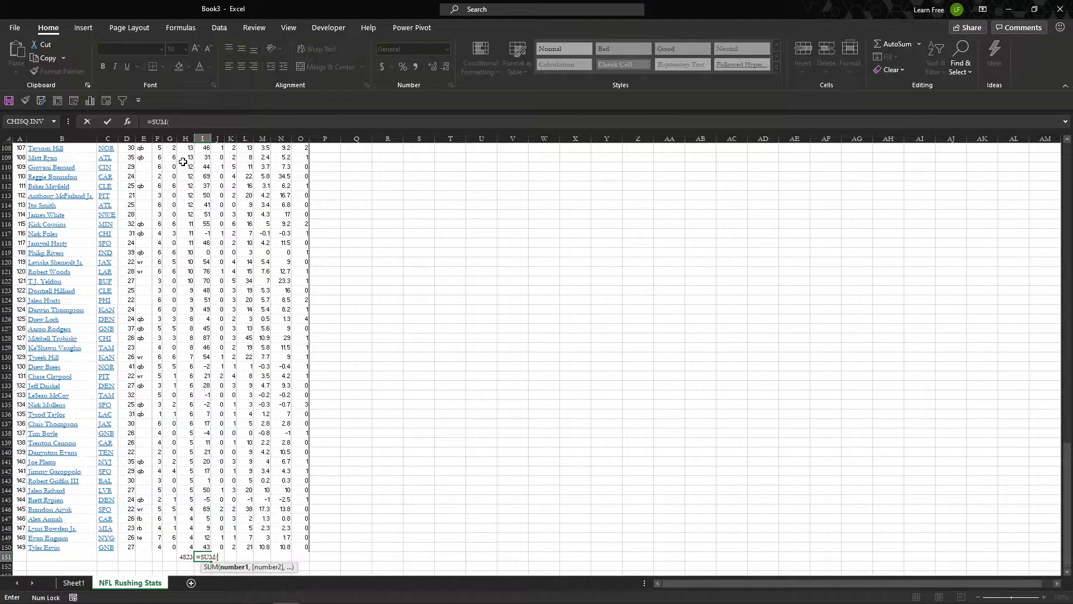
key("Up")
key("ctrl+shift+Up")
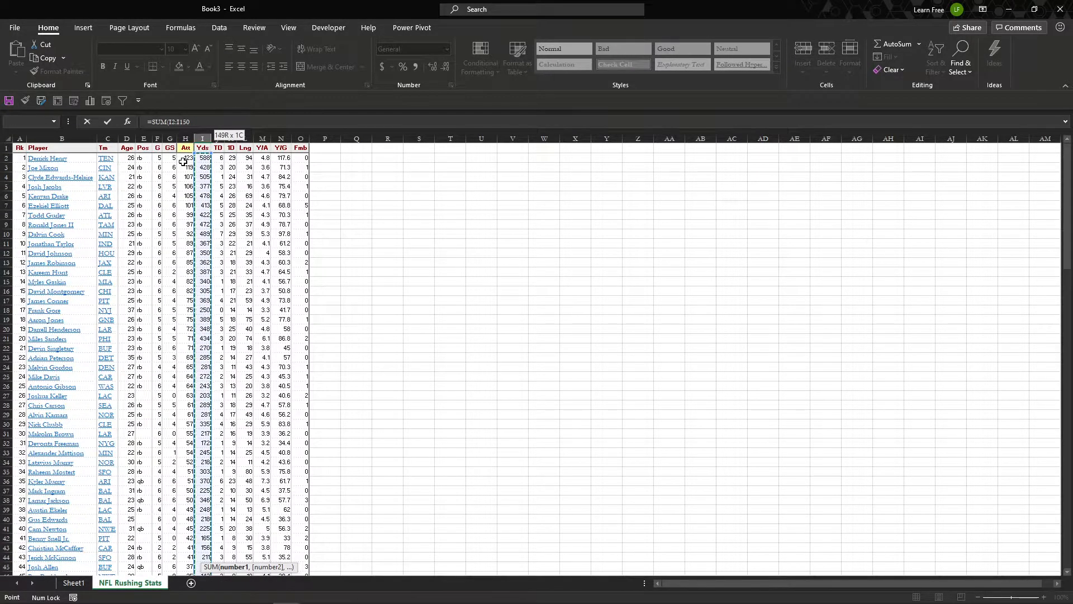
key("Return")
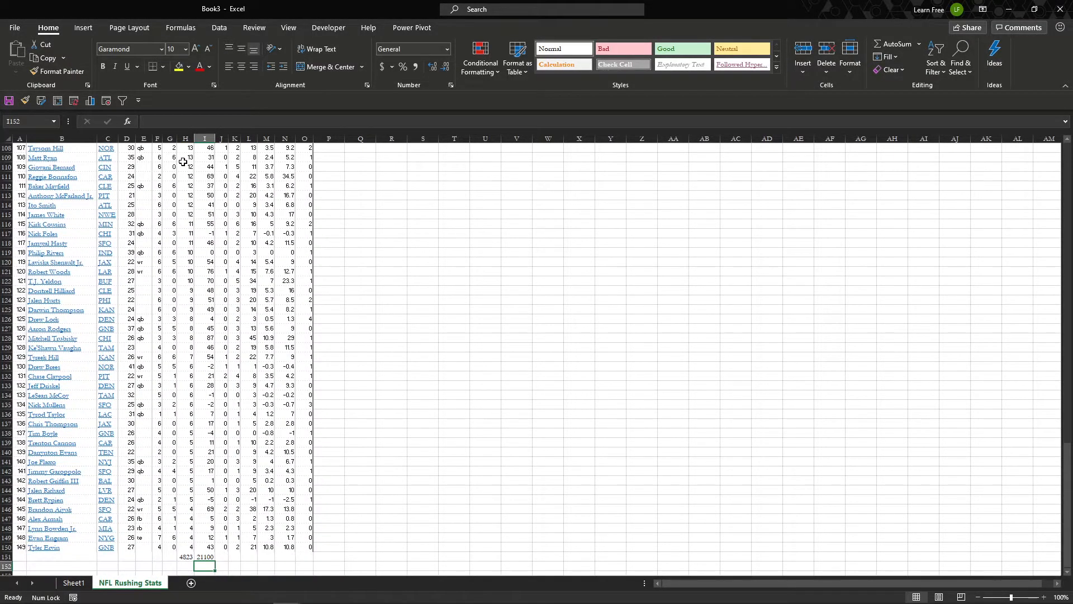
- Format the Att and Yds totals in H151:I151 as numbers with thousands separators and two decimals
key("Up")
key("Left")
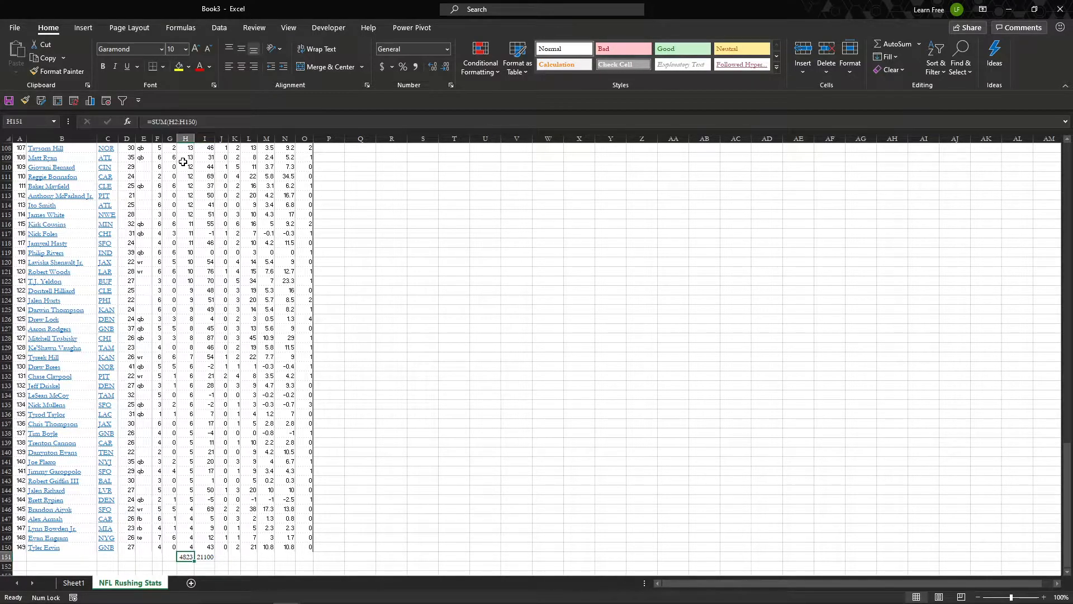
key("Right")
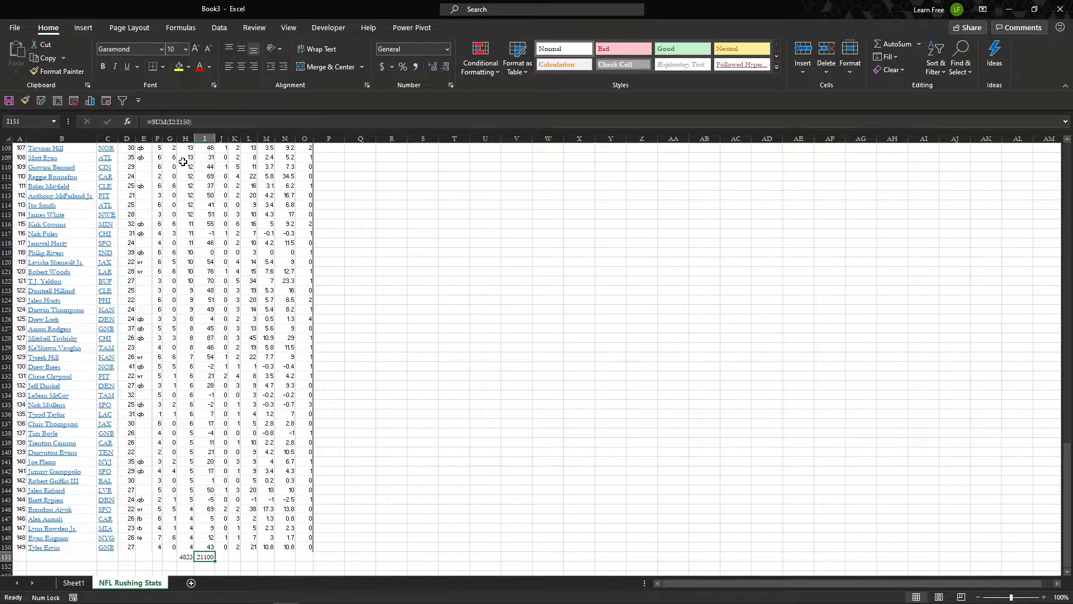
key("ctrl+Up")
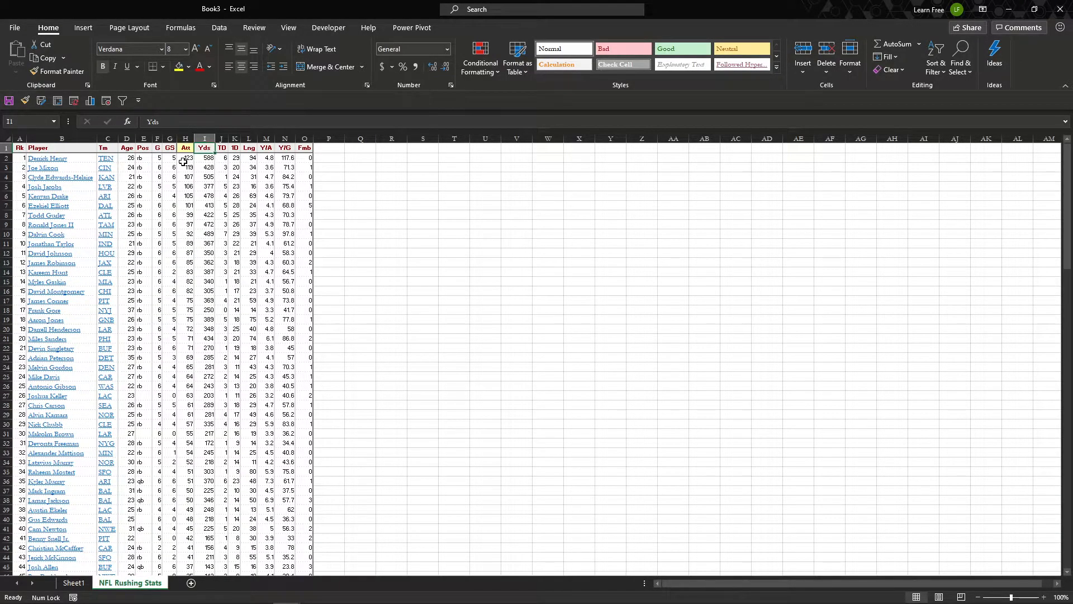
key("ctrl+Down")
key("shift+Left")
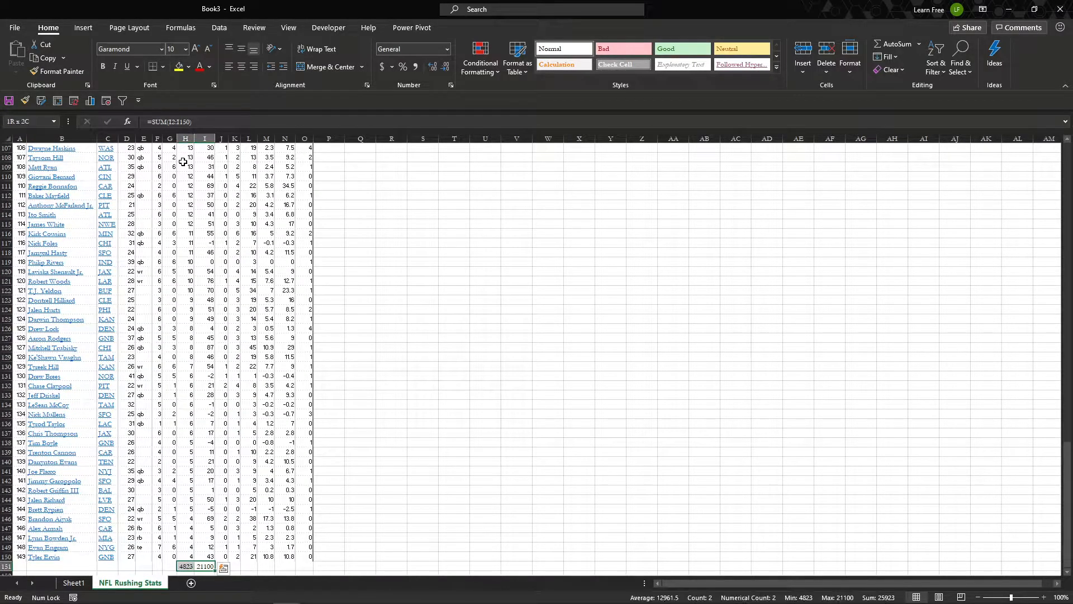
key("ctrl+shift+1")
key("Left")
key("Left")
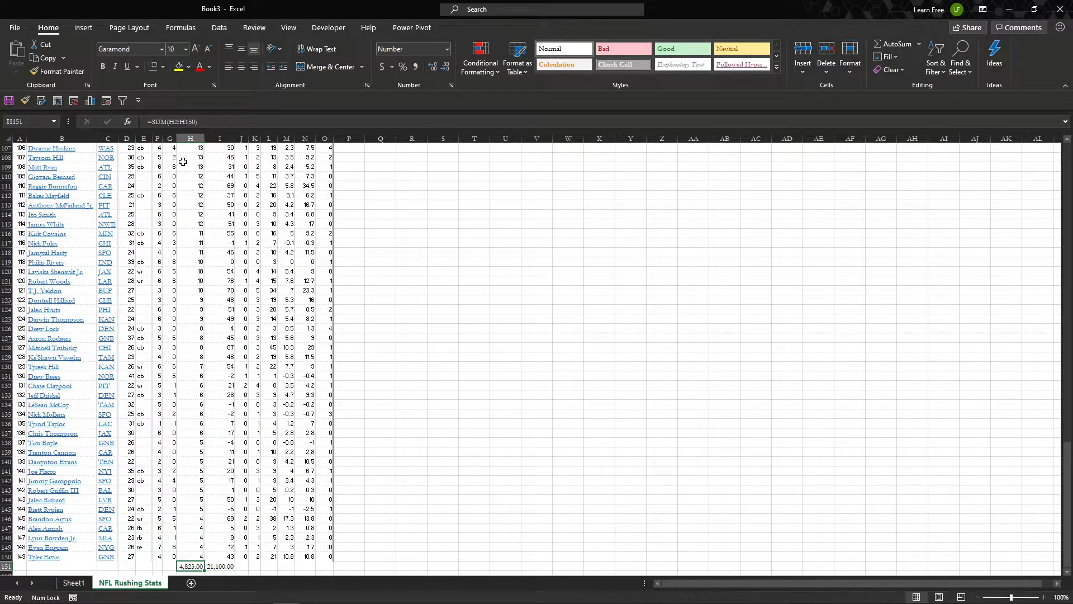
key("Up")
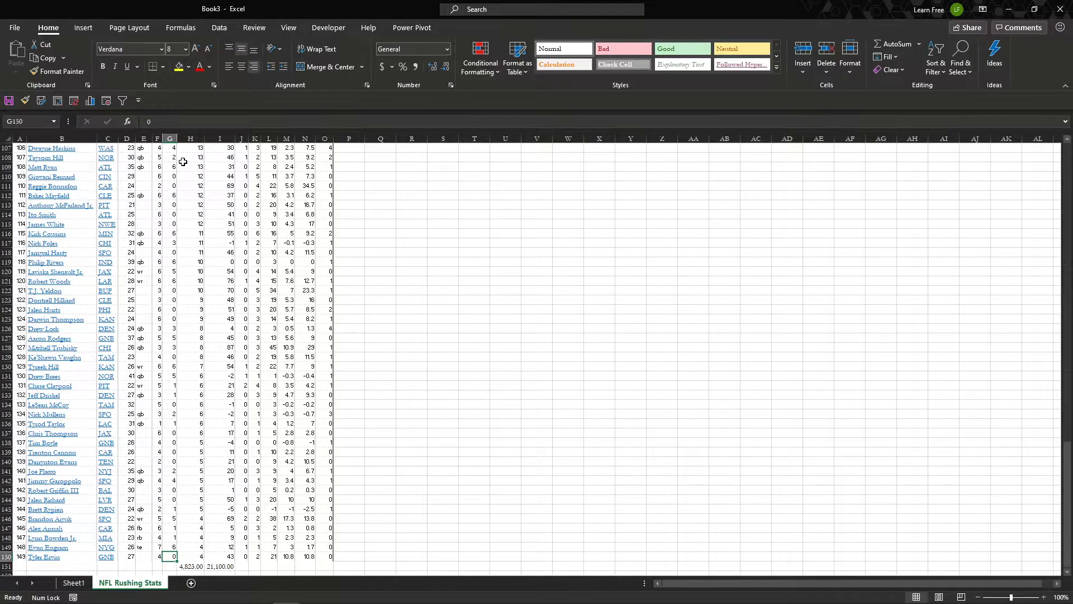
- Make the Sum and Average entries in the topic list on Sheet1 bold
key("ctrl+Page_Up")
key("Down")
key("Left")
key("Up")
key("ctrl+b")
key("Down")
key("ctrl+b")
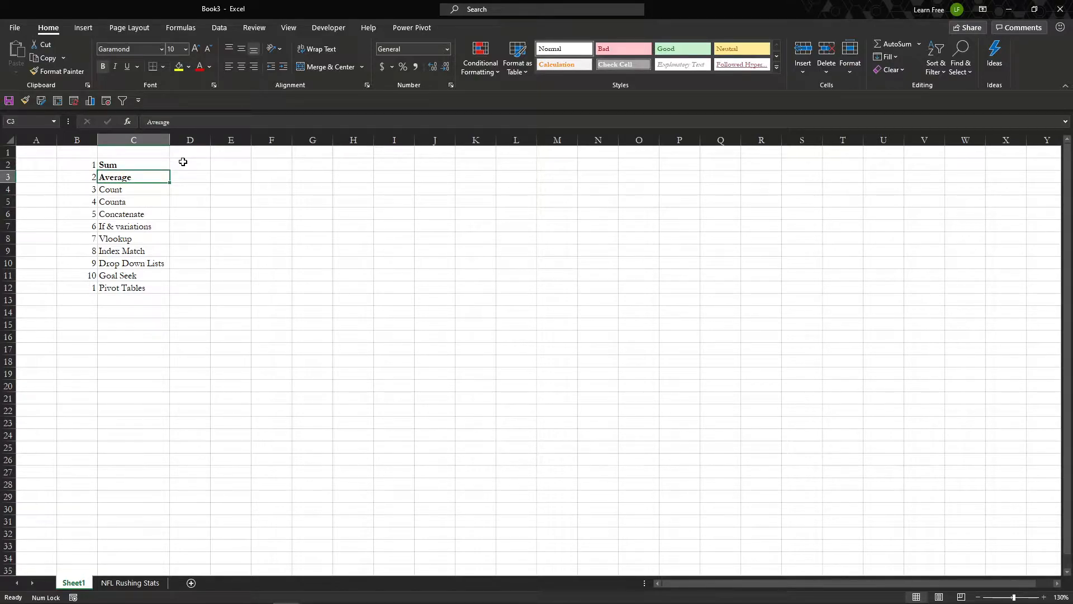
- Replace the Yds total in I151 on the NFL Rushing Stats sheet with =AVERAGE(I2:I150)
key("ctrl+Page_Down")
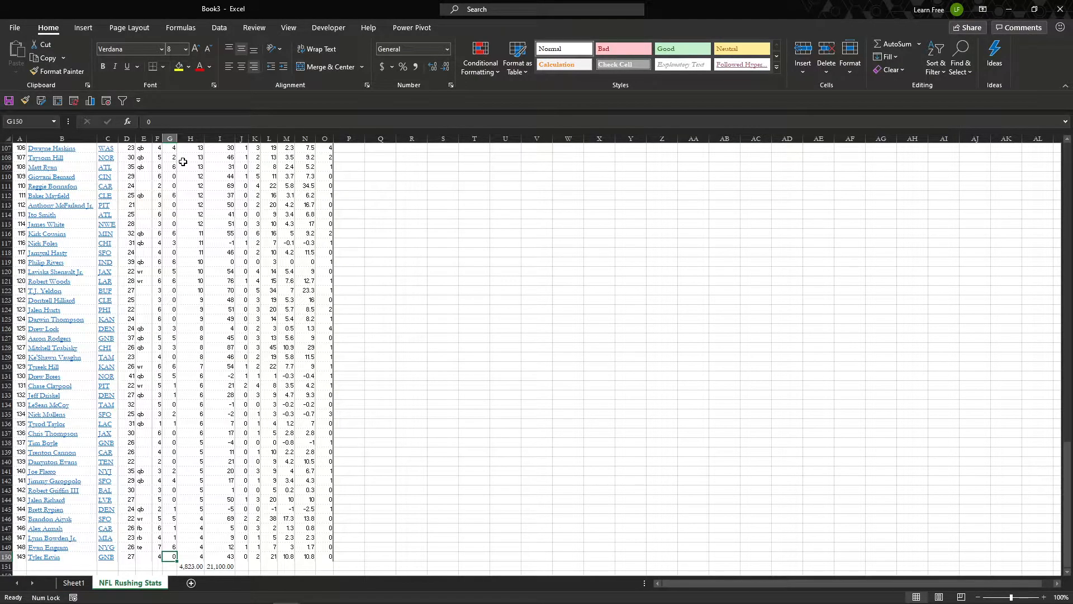
key("Right")
key("Down")
key("Down")
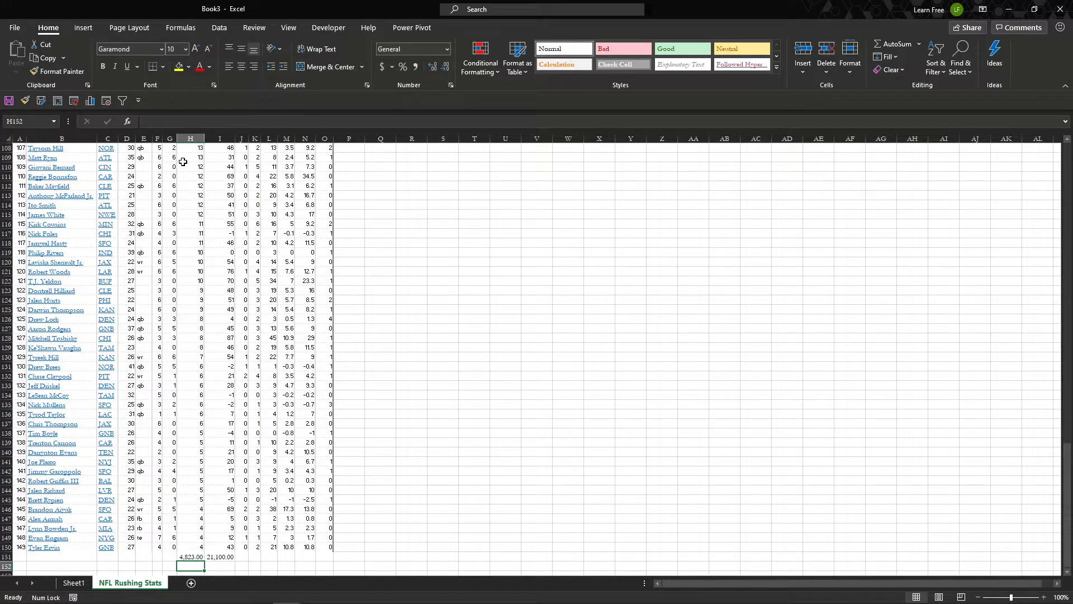
key("Right")
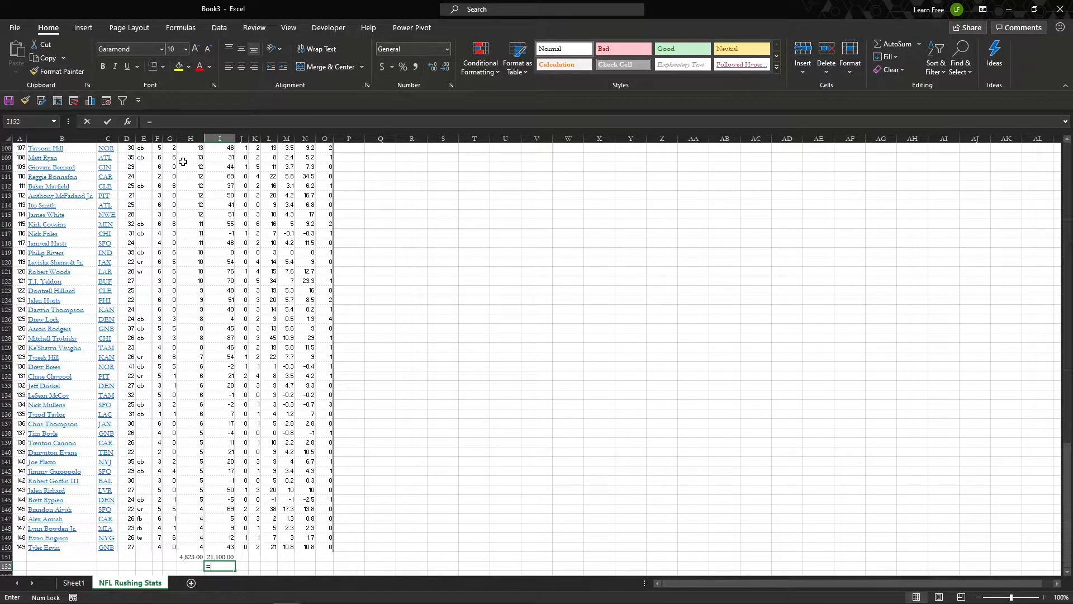
key("Up")
type("=aver")
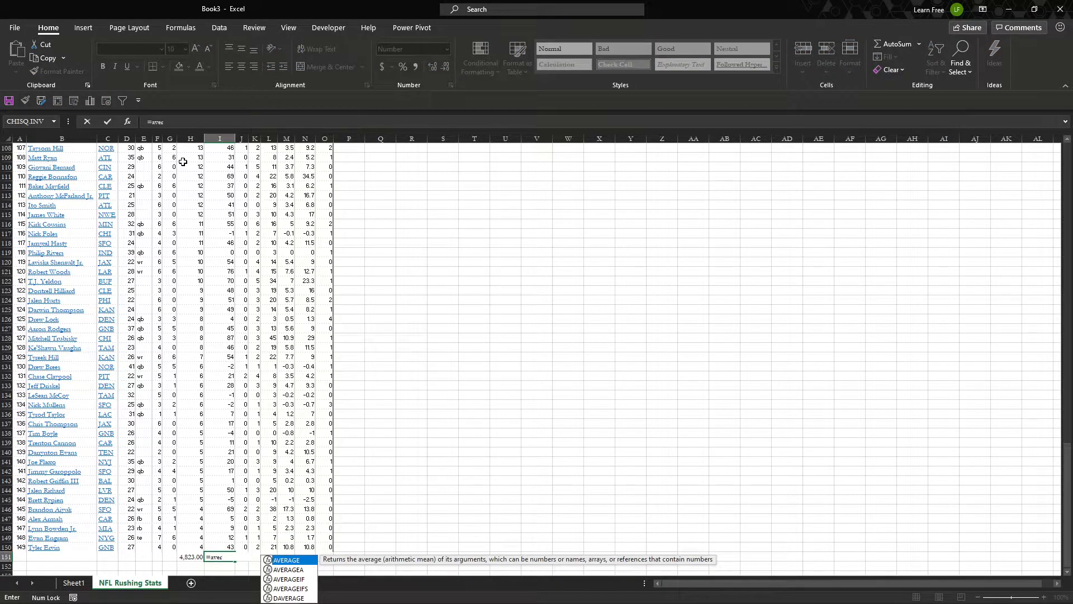
key("Tab")
key("Up")
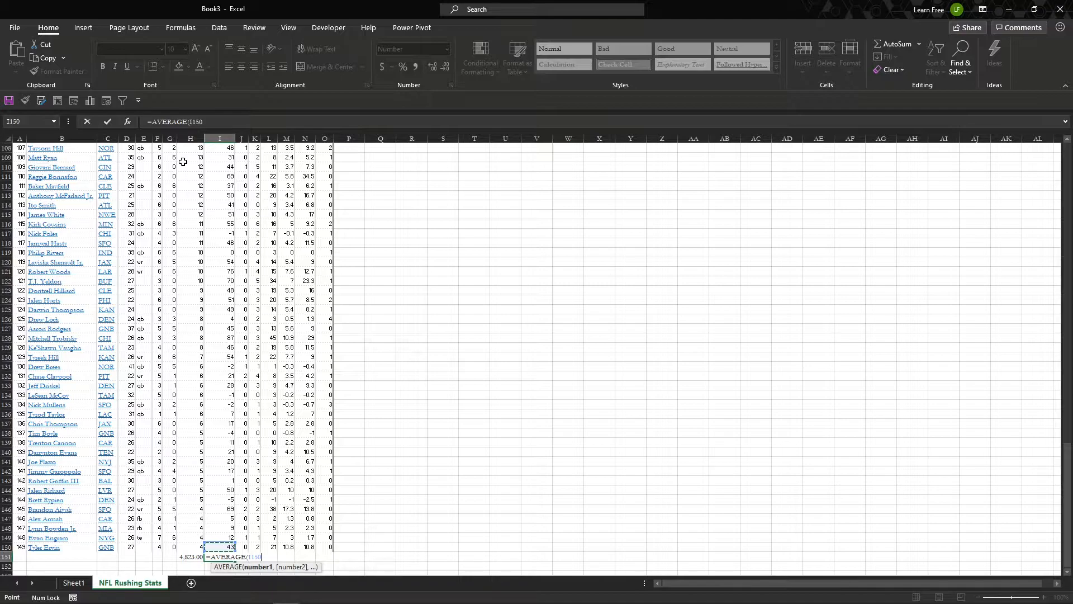
key("ctrl+shift+Up")
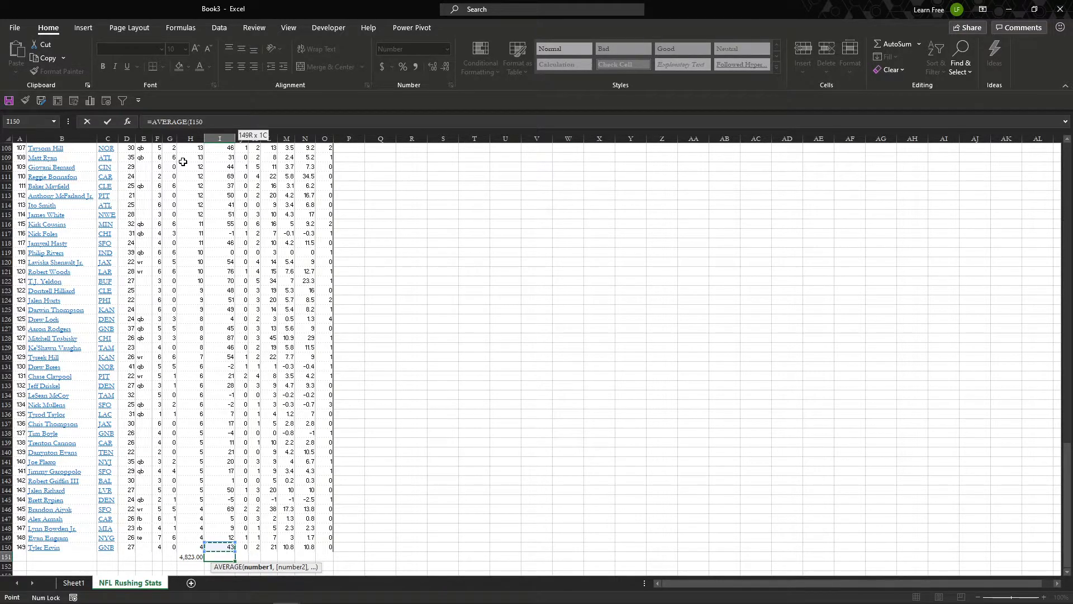
key("shift+Down")
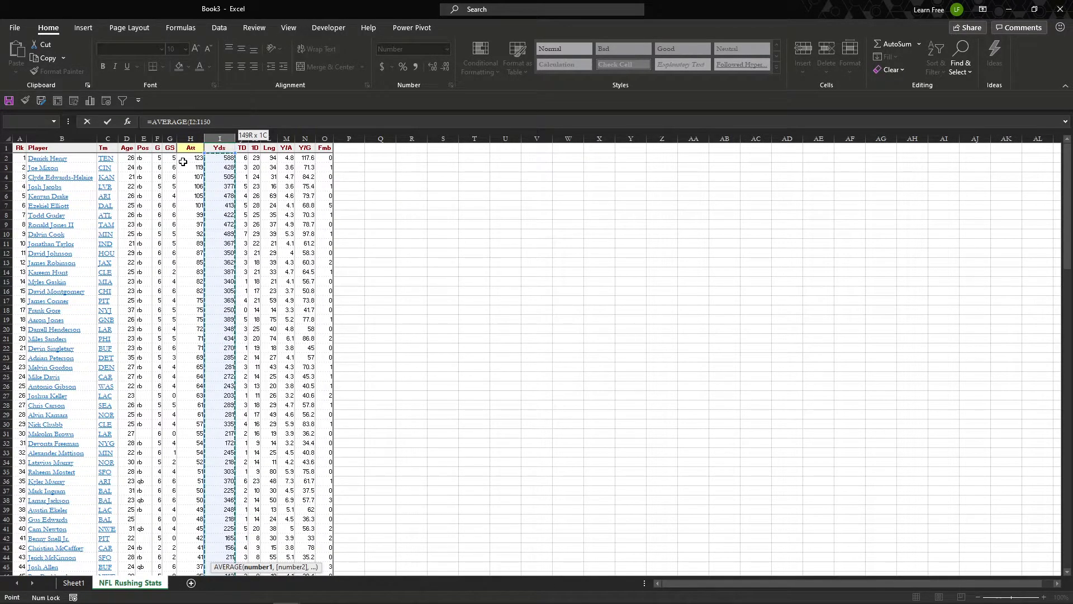
key("Return")
key("Up")
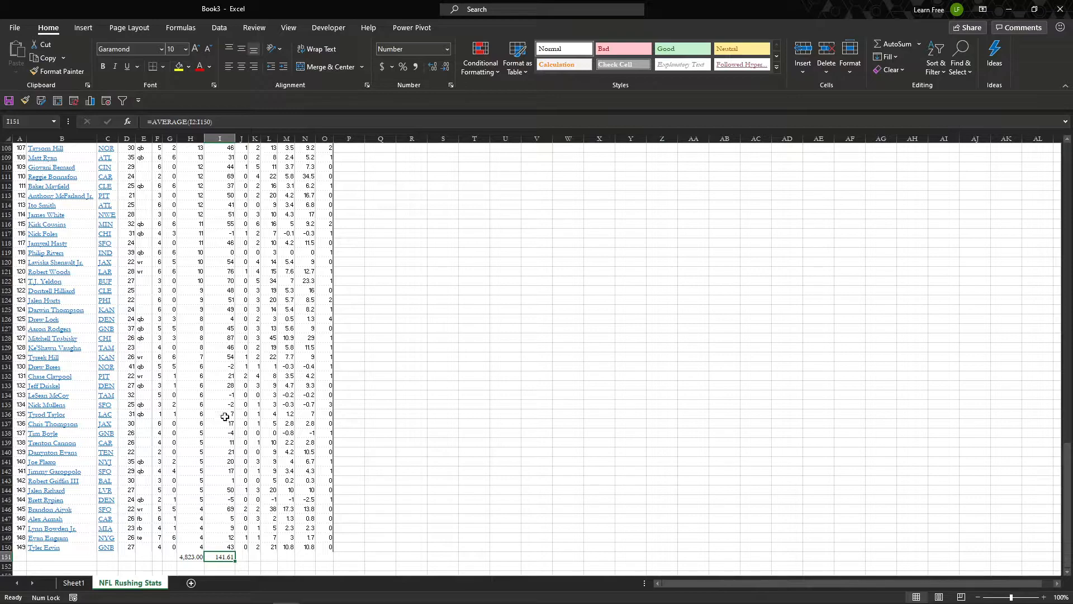
- Make the rank numbers 1 to 5 in cells A2:A6 bold
scroll(219, 337, "up", 9)
scroll(219, 337, "up", 20)
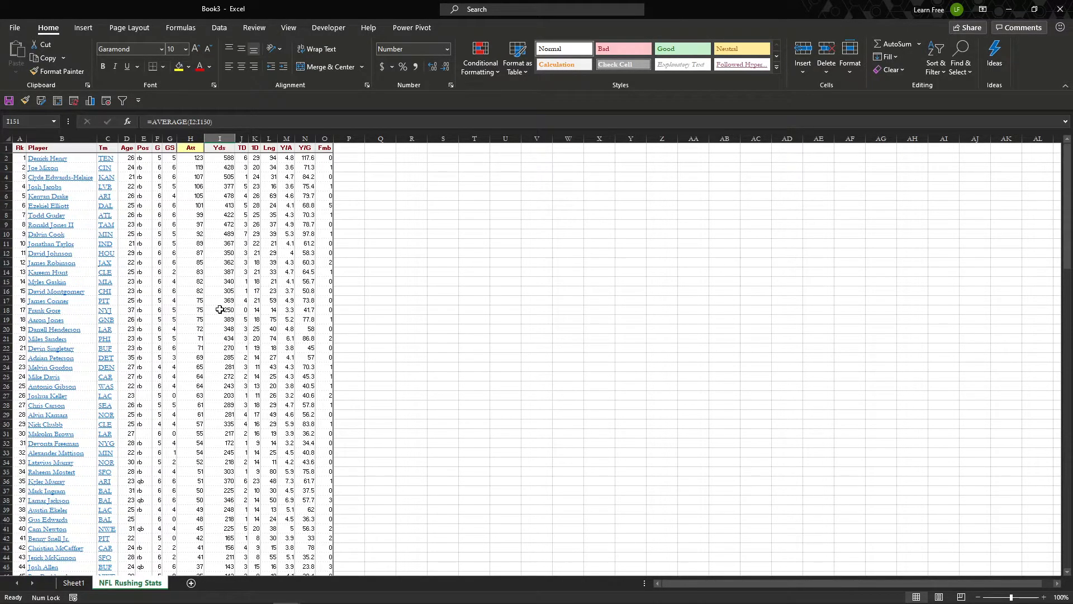
left_click_drag(21, 158, 15, 197)
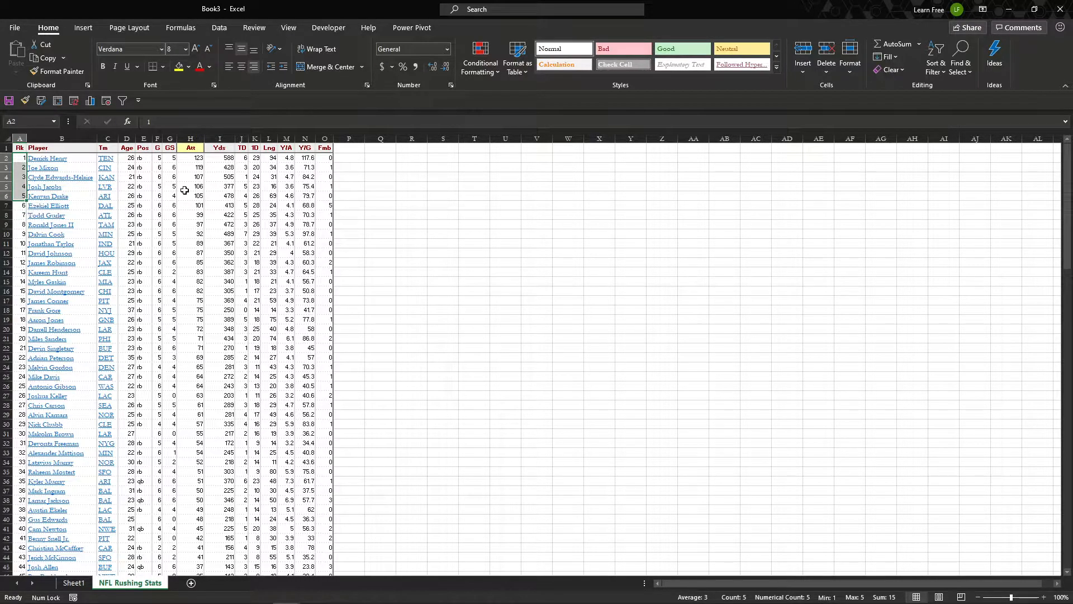
key("ctrl+b")
- Calculate the average yards of the top five players in cell Q2 with =AVERAGE(I2:I6)
left_click(385, 159)
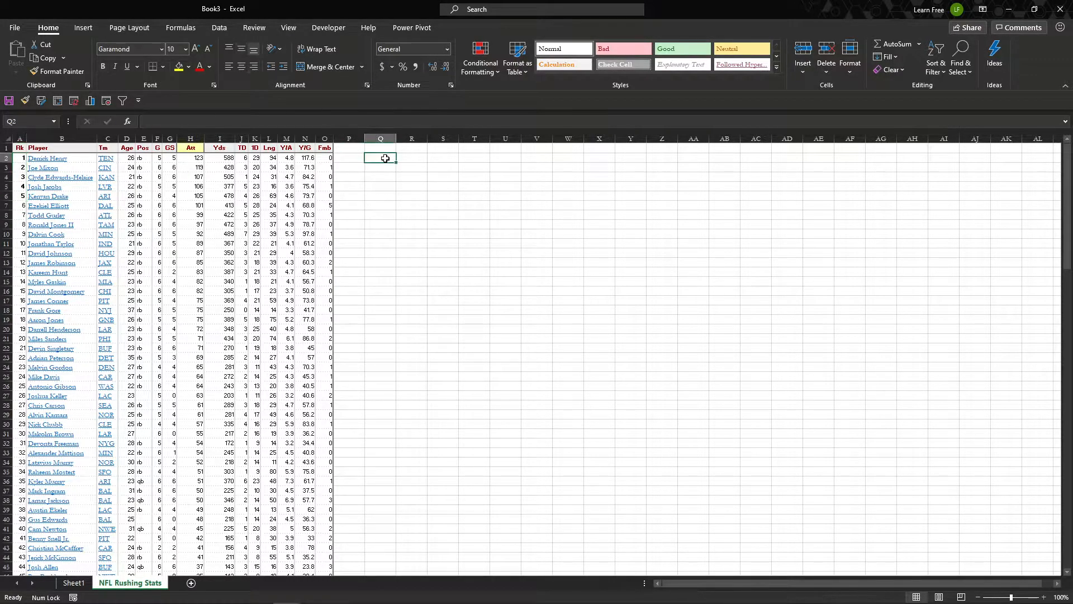
type("=AVERAGE(")
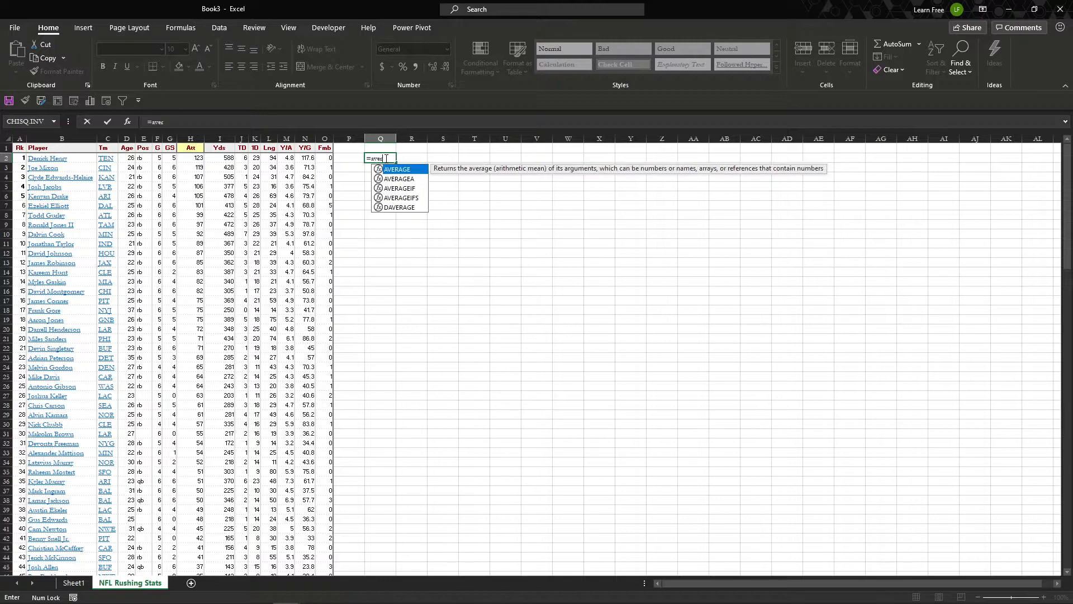
left_click_drag(215, 158, 216, 196)
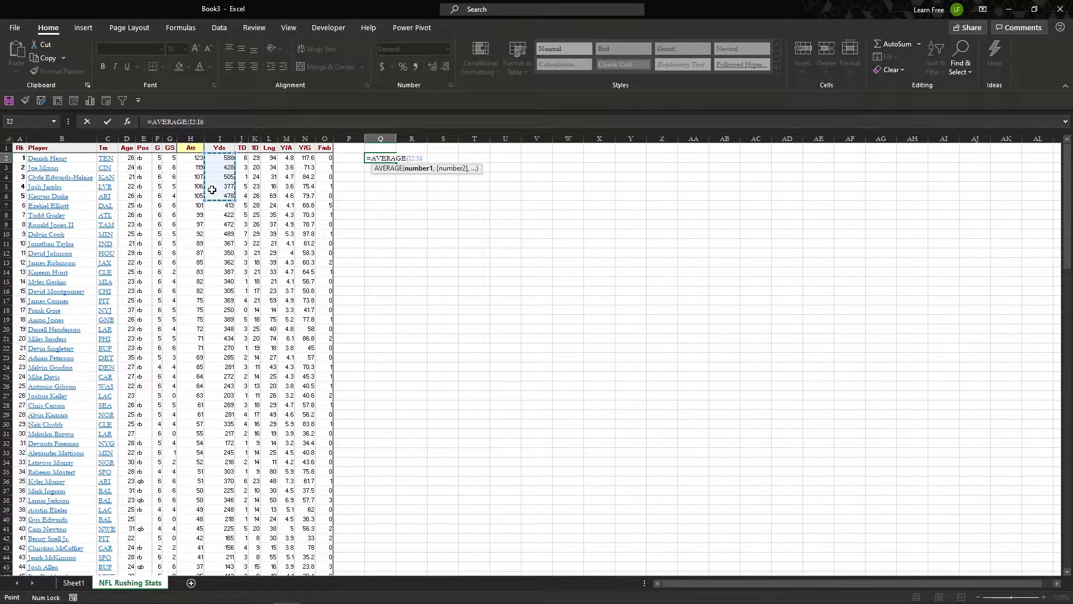
key("Return")
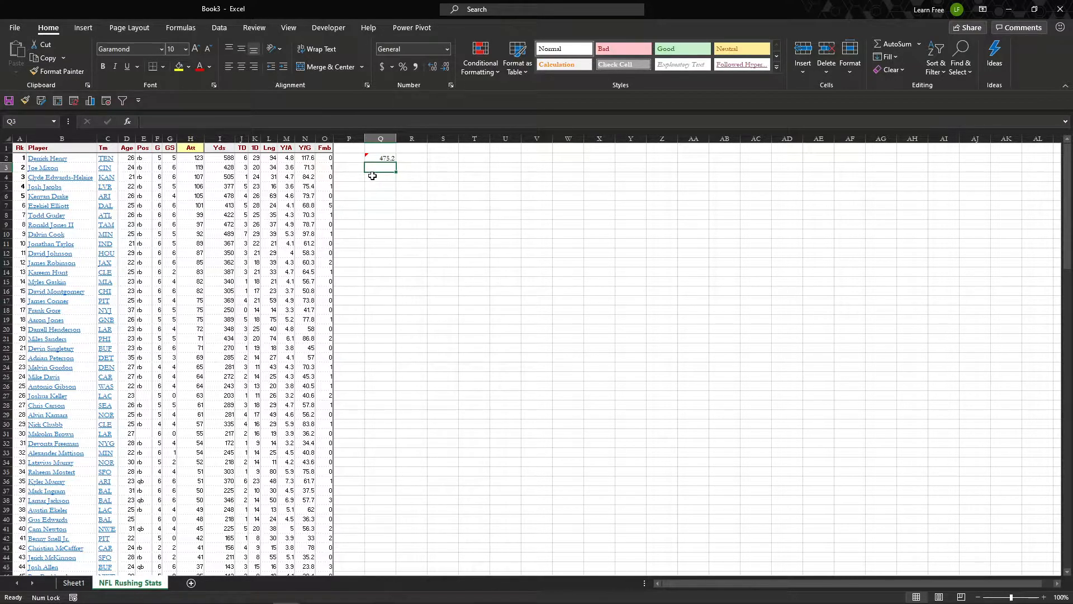
left_click(406, 158)
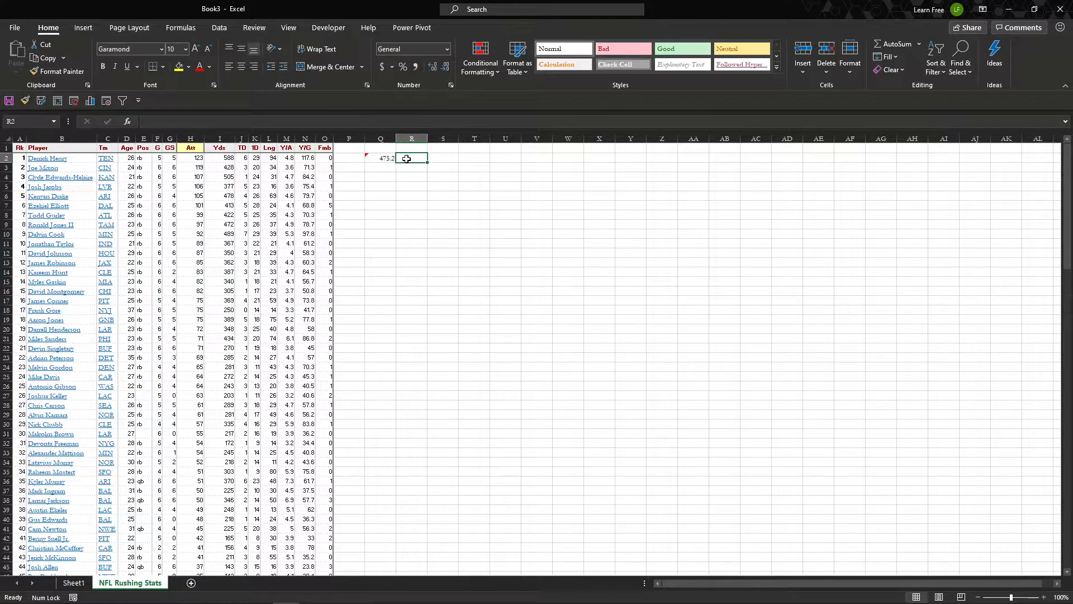
- Calculate the average touchdowns of the top five players in cell R2 with =AVERAGE(J2:J6)
type("=AVERAGE(")
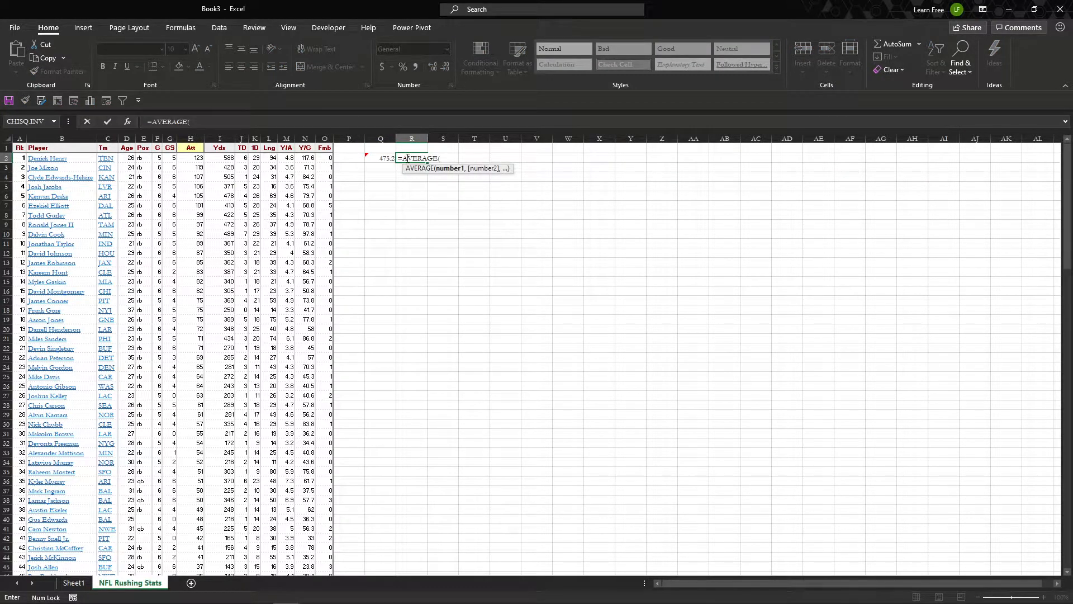
left_click_drag(244, 158, 243, 191)
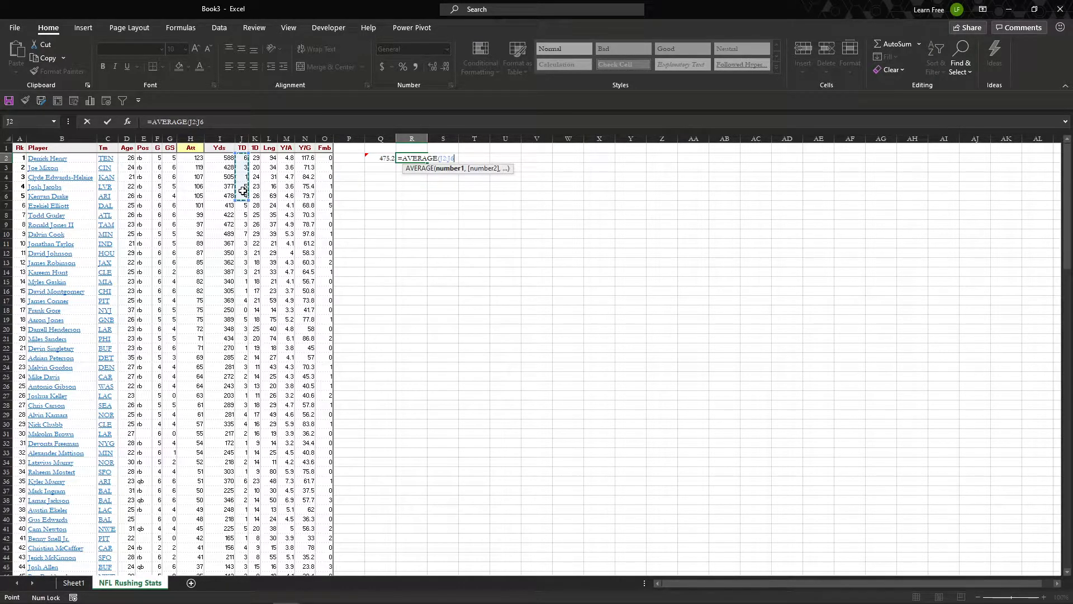
type(")")
key("Return")
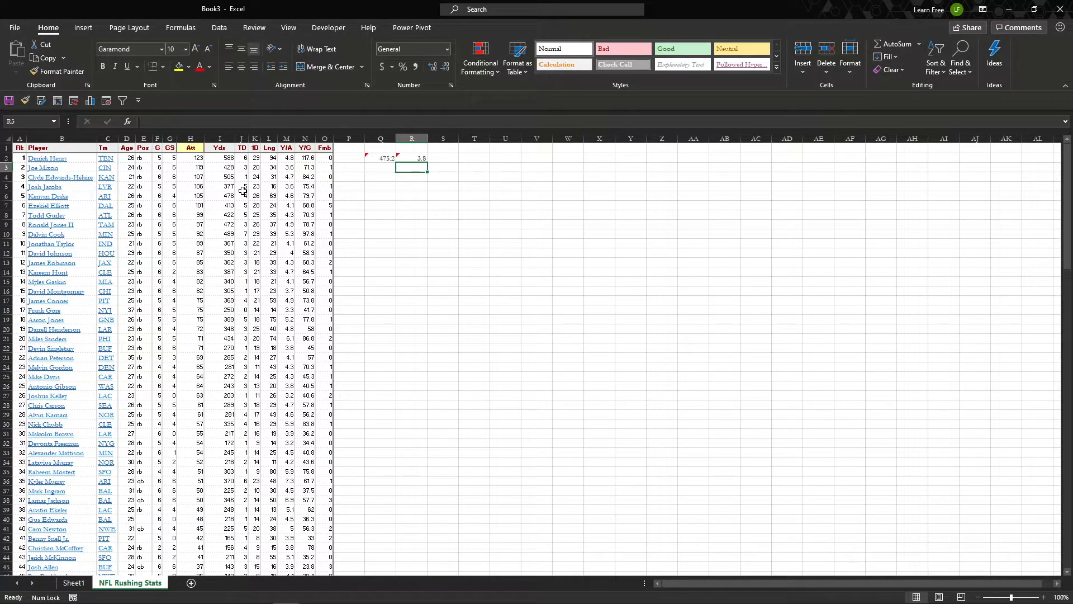
left_click(383, 185)
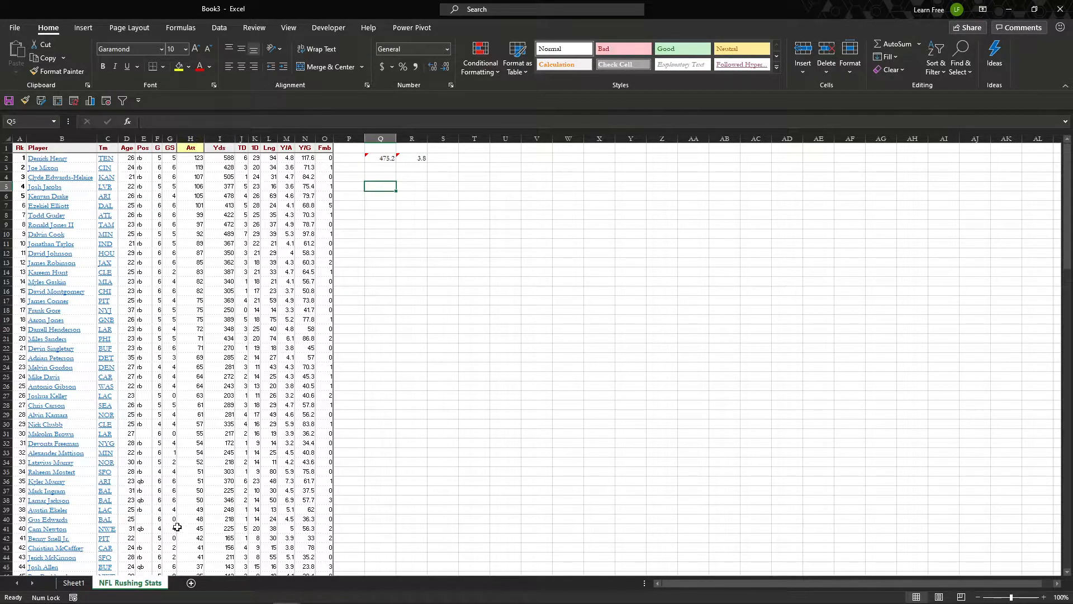
- Make the Count entry in the topic list on Sheet1 bold and return to the NFL Rushing Stats sheet
left_click(74, 583)
key("Down")
key("ctrl+b")
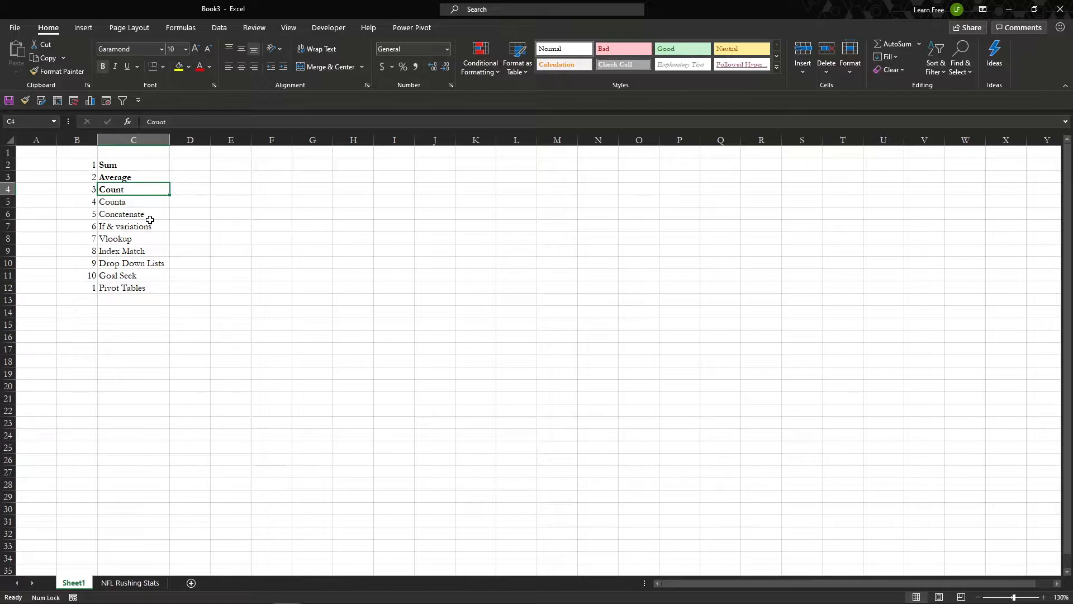
key("ctrl+Page_Down")
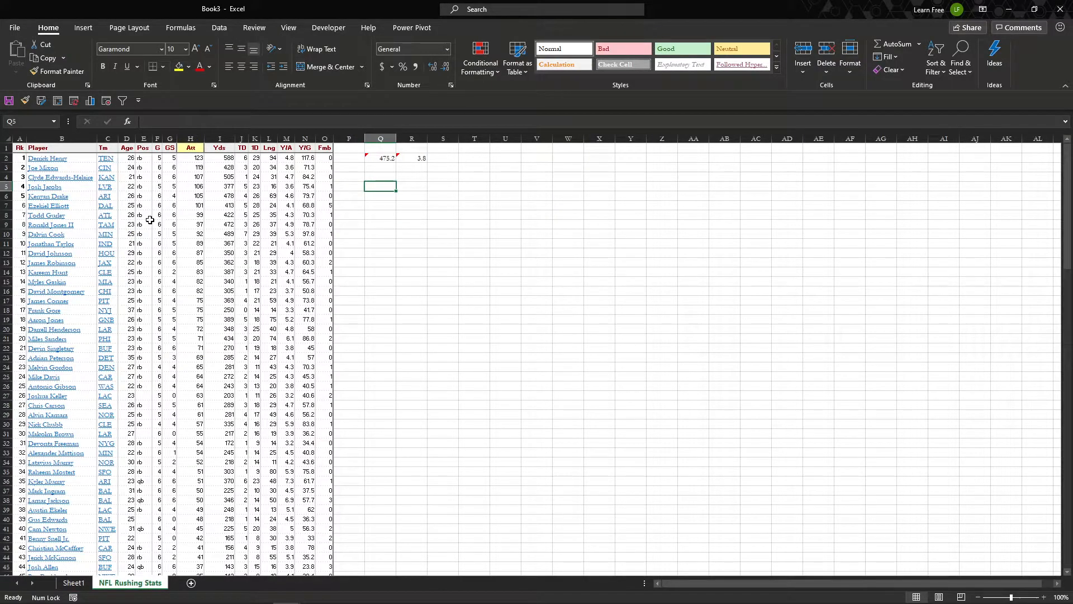
- Count the Tm column's team entries in cell Q4 with =COUNT(C2:C150)
left_click(392, 179)
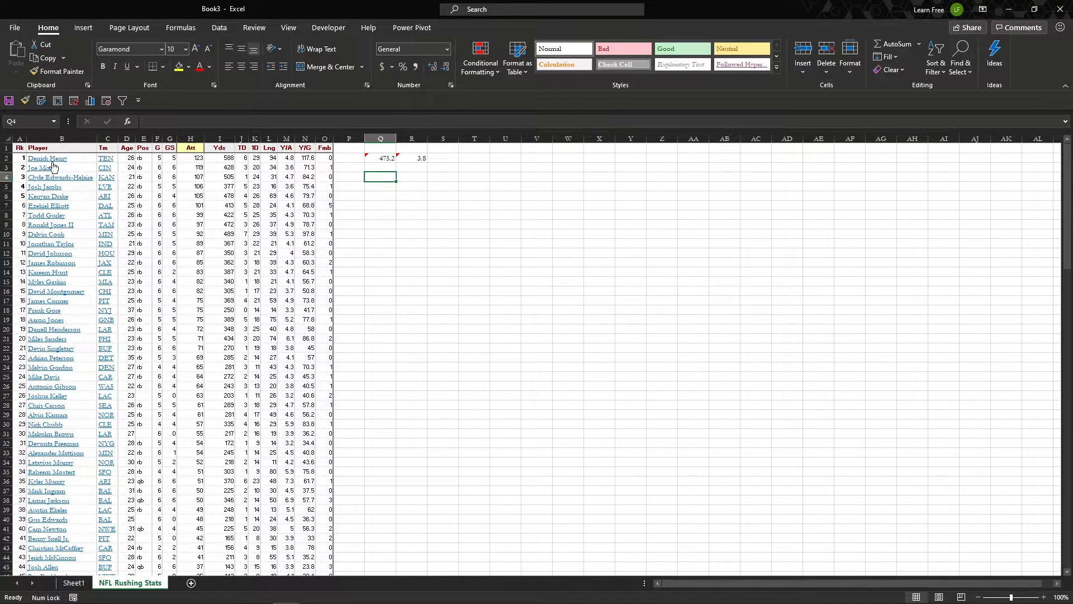
left_click(19, 158)
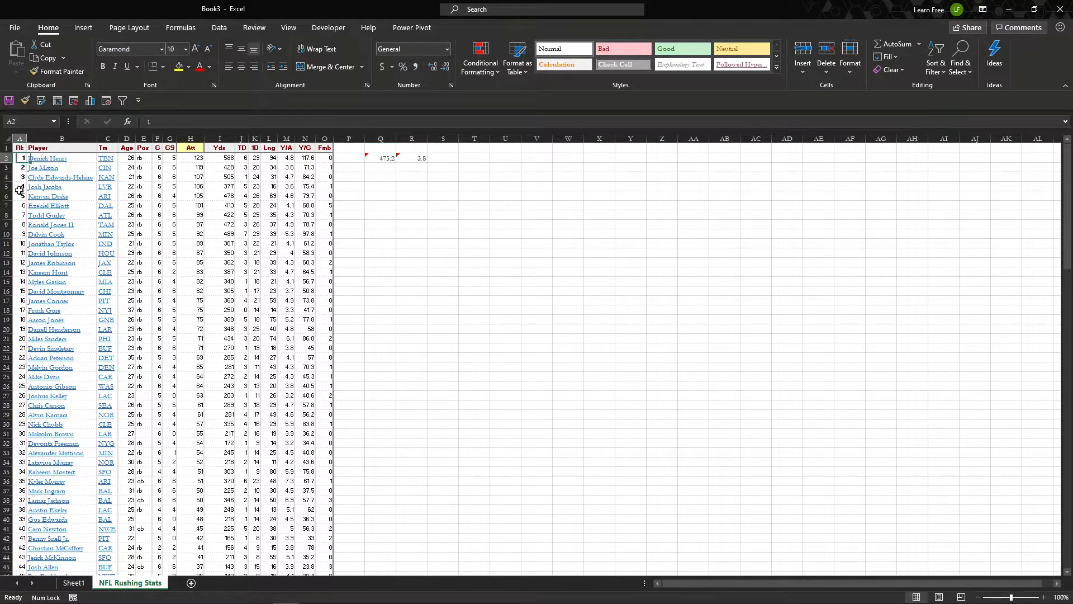
left_click(19, 243, "shift")
left_click(19, 244)
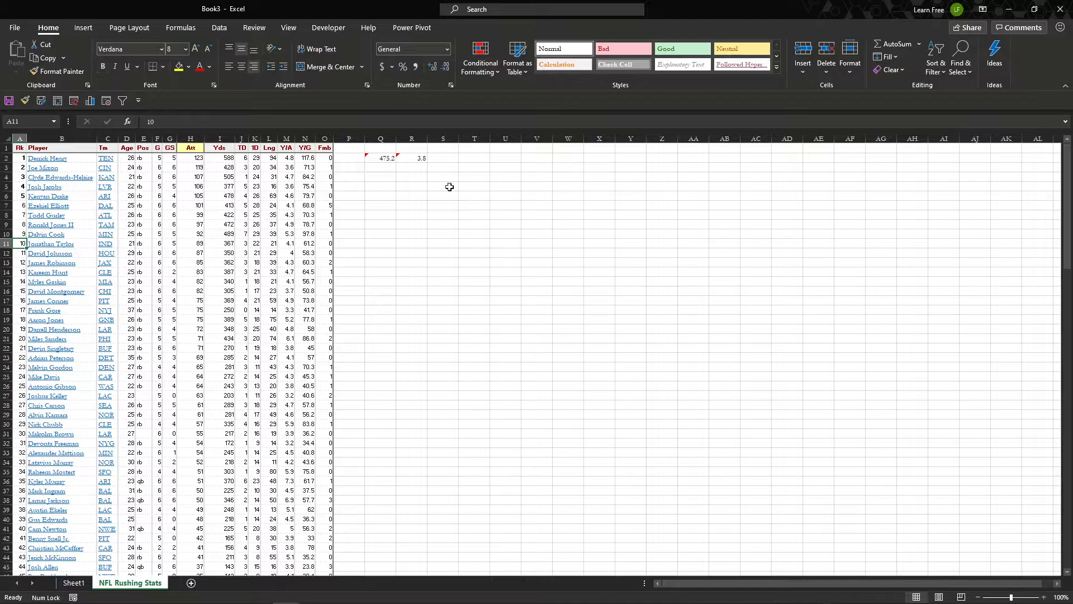
left_click(376, 179)
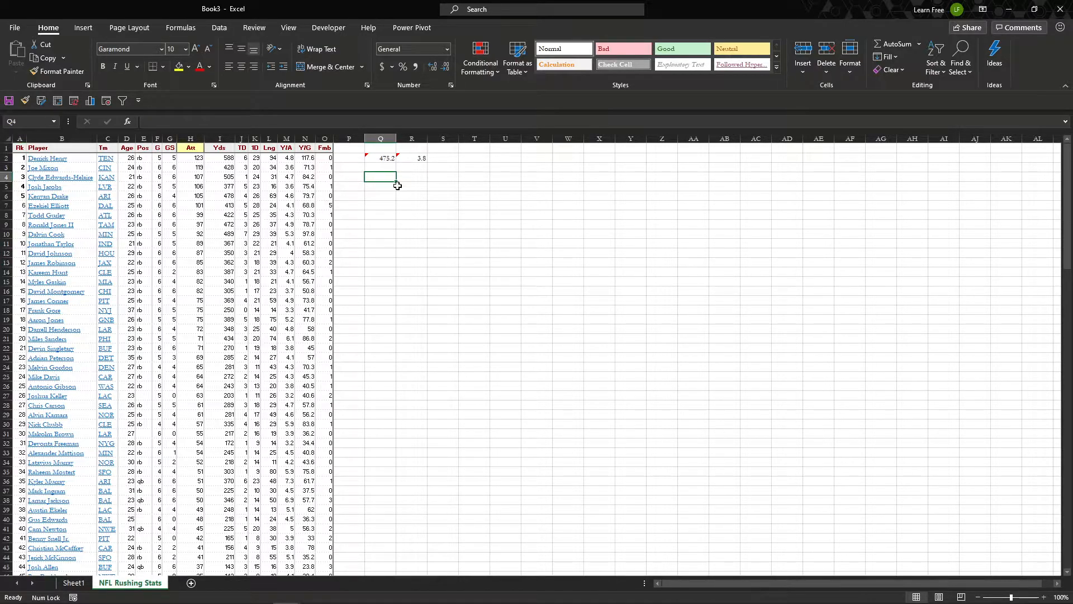
type("=count")
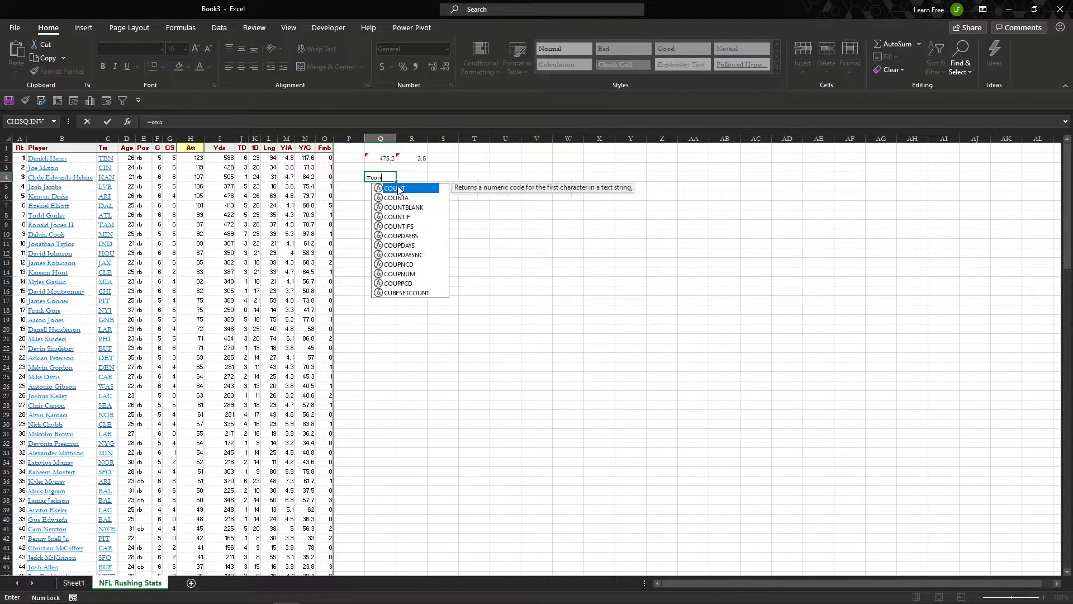
double_click(399, 189)
key("Left")
key("Left")
key("Left")
key("Left")
key("Left")
key("Left")
key("Left")
key("Left")
key("Left")
key("Left")
key("Left")
key("Left")
key("Left")
key("Left")
key("Left")
key("Left")
key("Right")
key("Right")
key("Right")
key("Left")
key("Up")
key("Up")
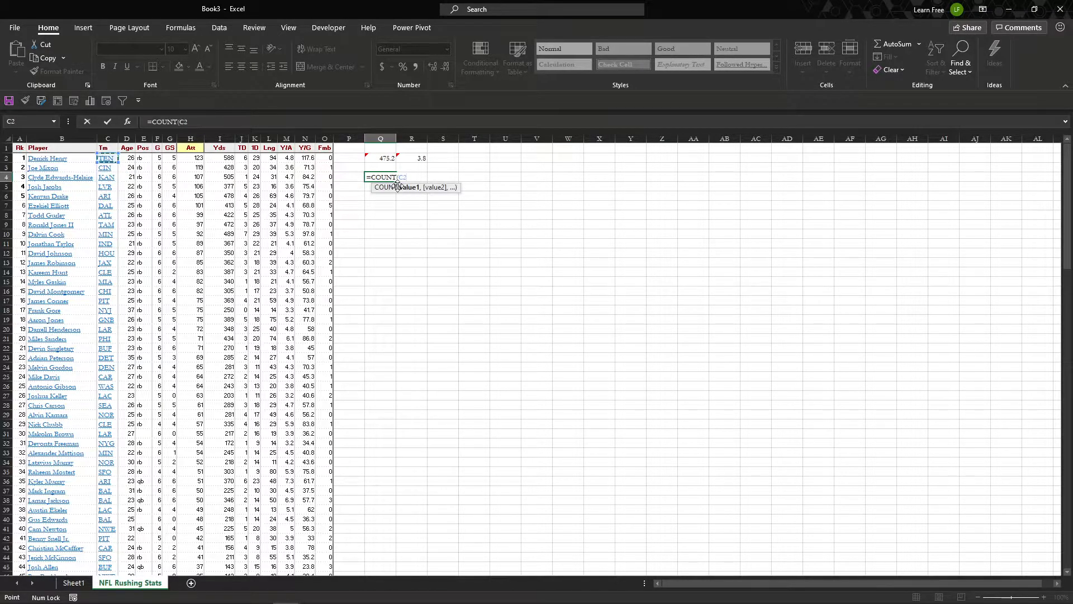
key("ctrl+shift+Down")
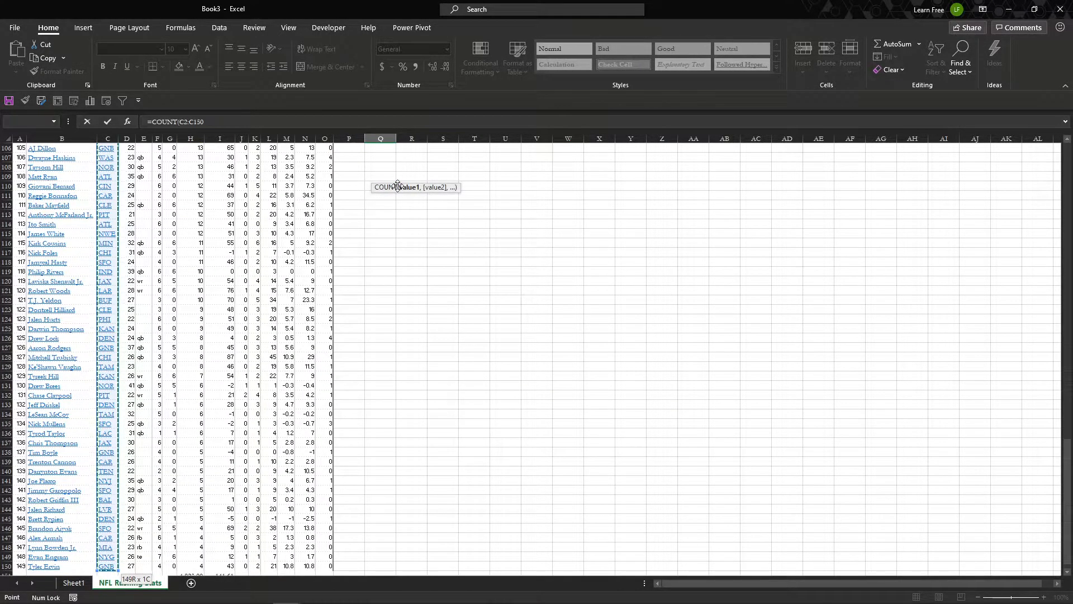
type(")")
key("ctrl+Return")
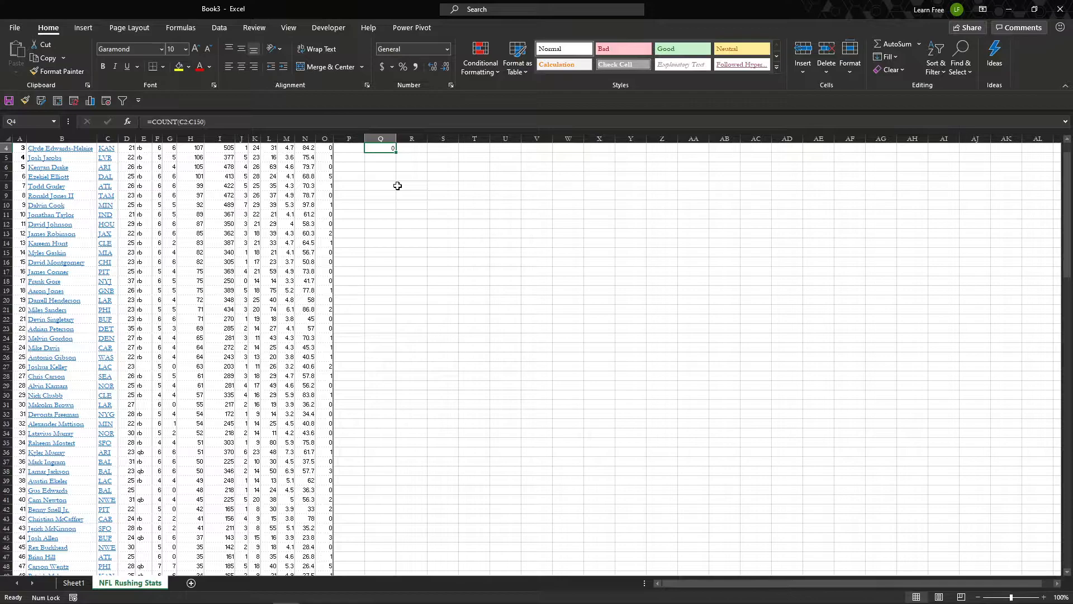
- Replace the formula in Q4 with =COUNT(I2:I150) to count the numeric entries in the Yds column
type("=COUNT(")
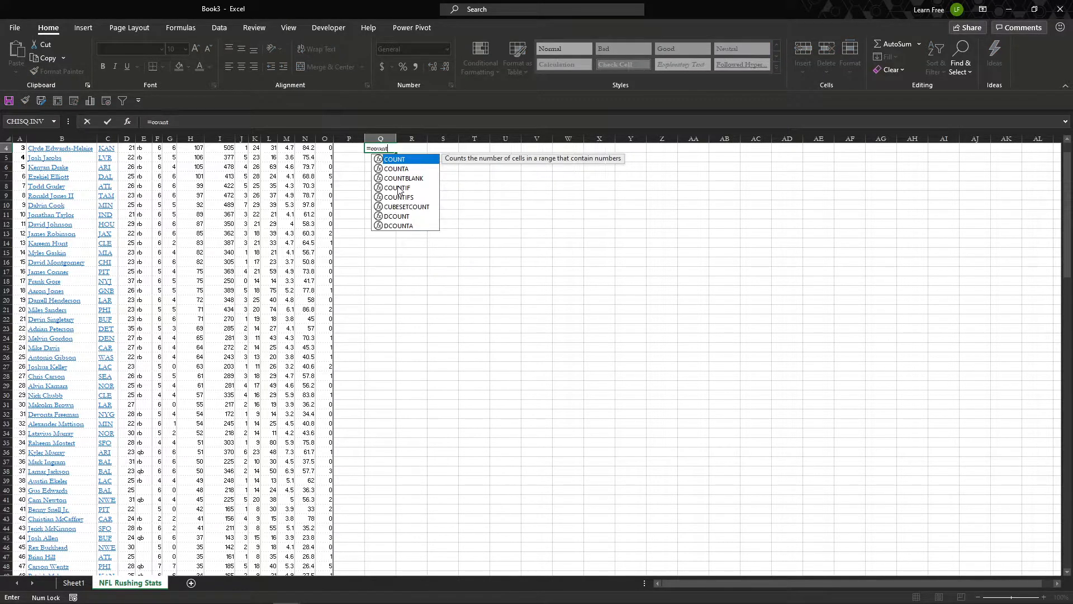
key("Left")
key("Left")
key("Left")
key("Left")
key("Left")
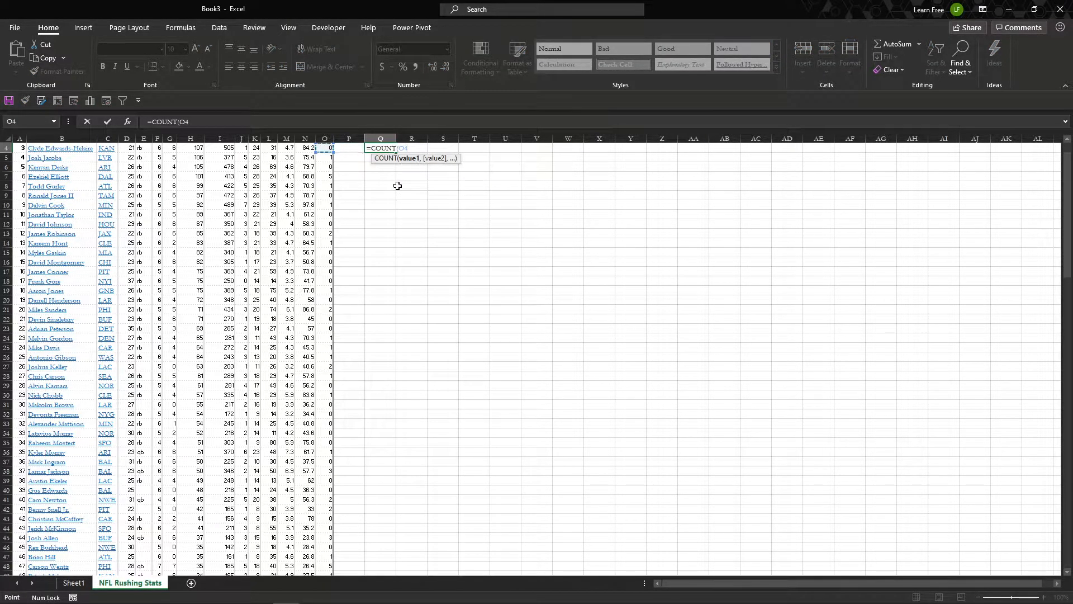
key("Left")
key("Left")
key("Up")
key("Up")
key("Up")
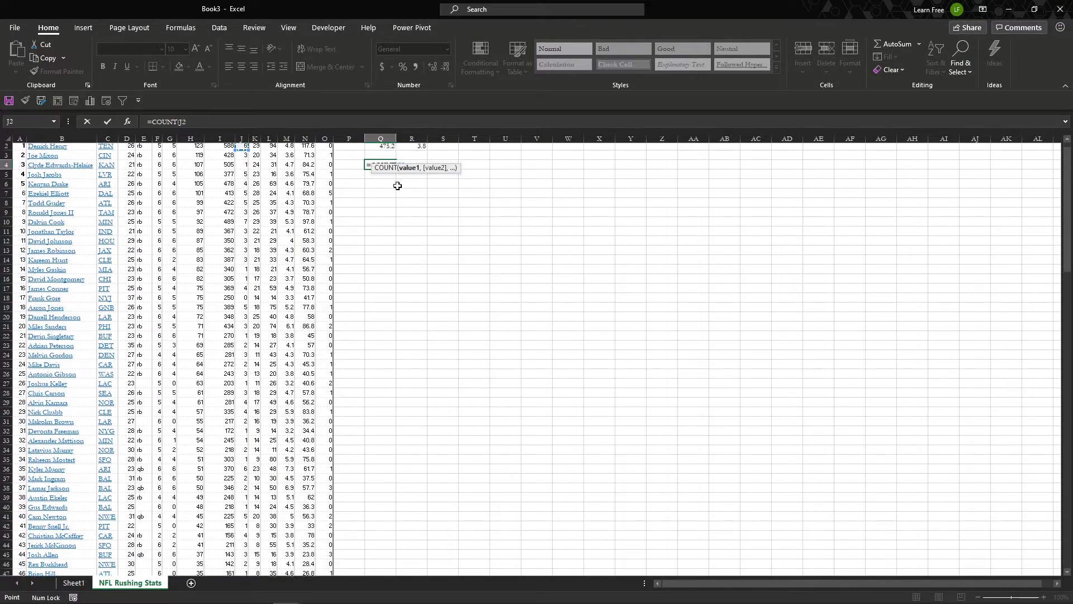
key("Left")
key("Down")
key("ctrl+shift+Down")
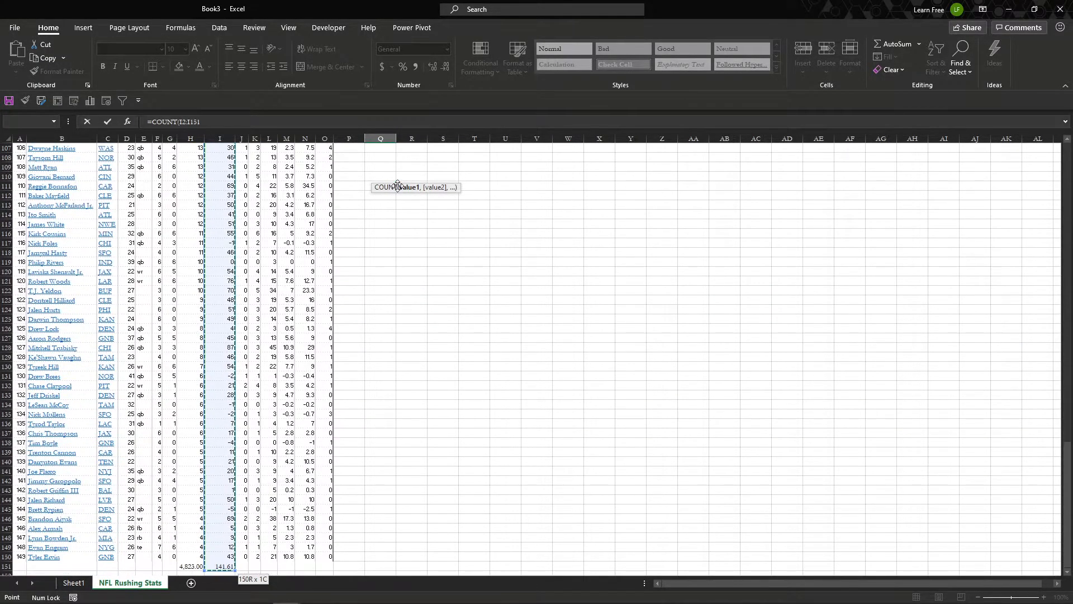
key("ctrl+Return")
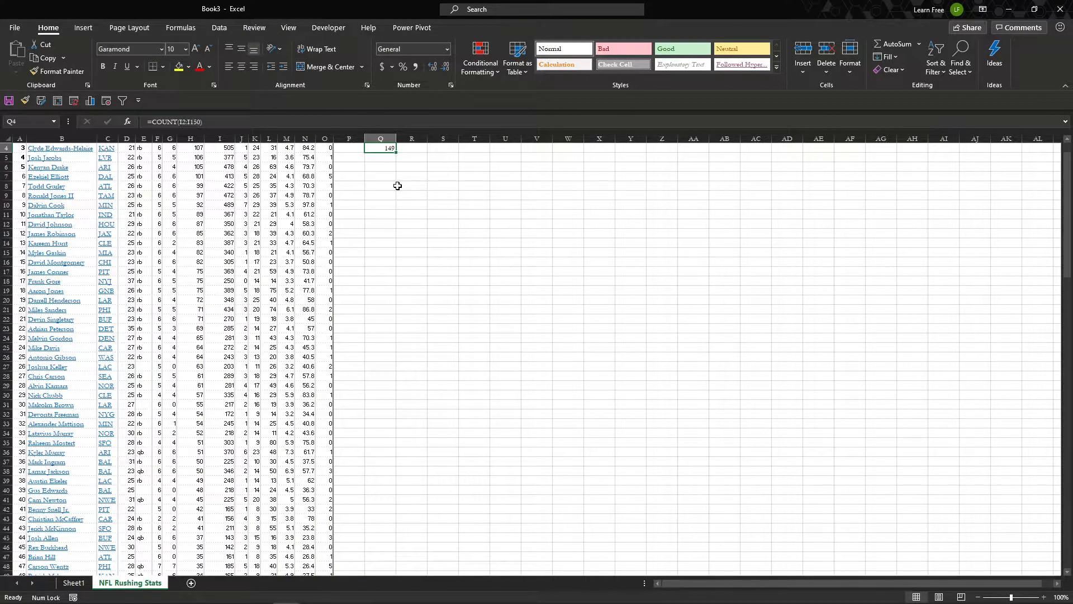
key("Up")
key("Up")
key("Up")
key("Down")
key("Down")
key("Down")
key("Up")
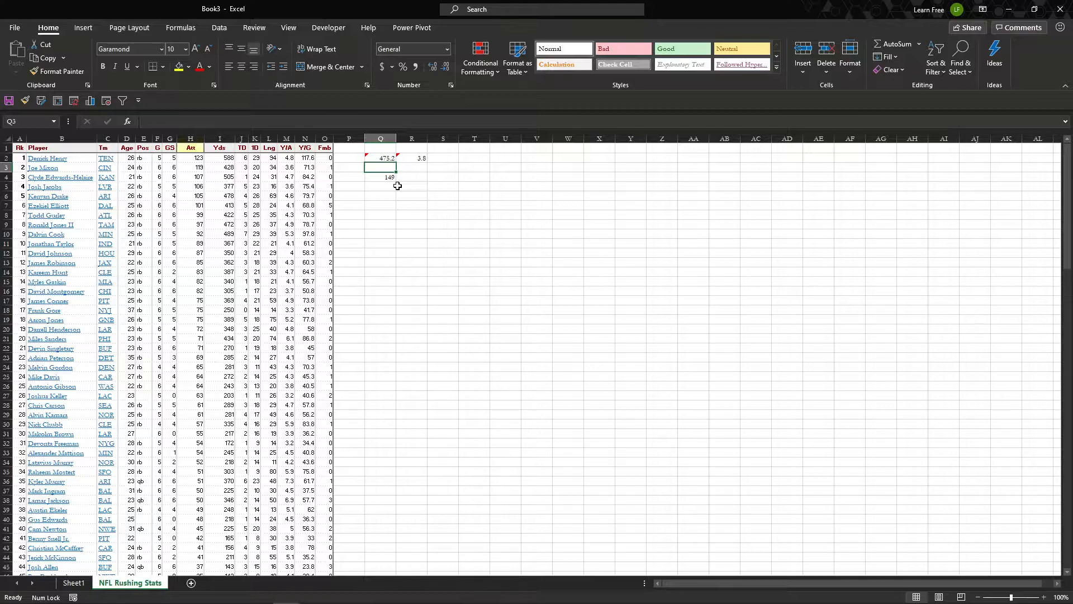
key("Down")
key("Down")
key("Up")
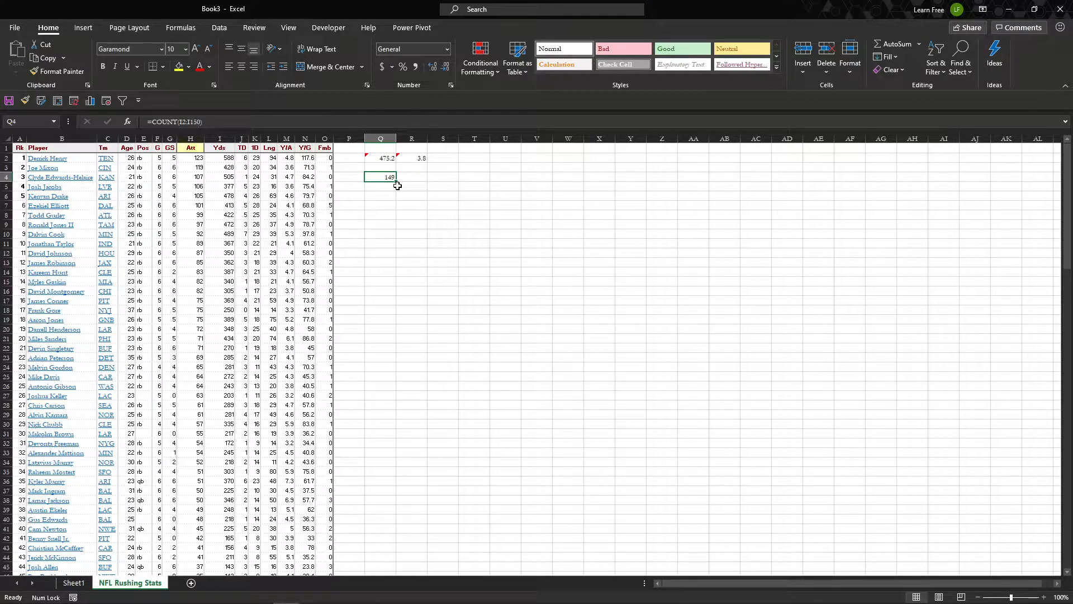
key("Down")
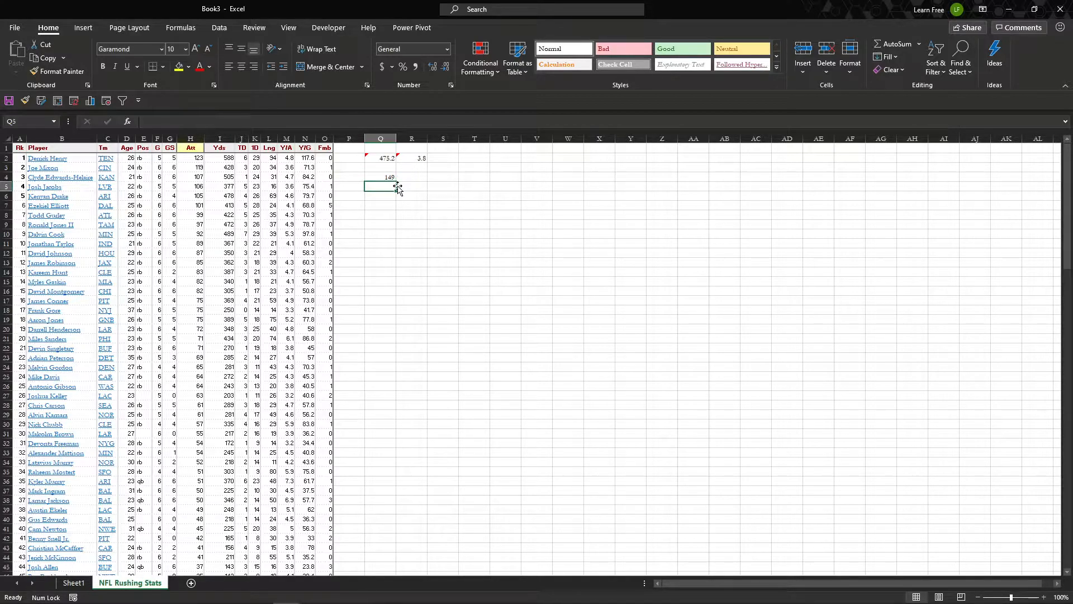
- Make the Counta entry in the topic list on Sheet1 bold and return to the NFL Rushing Stats sheet
key("ctrl+Page_Up")
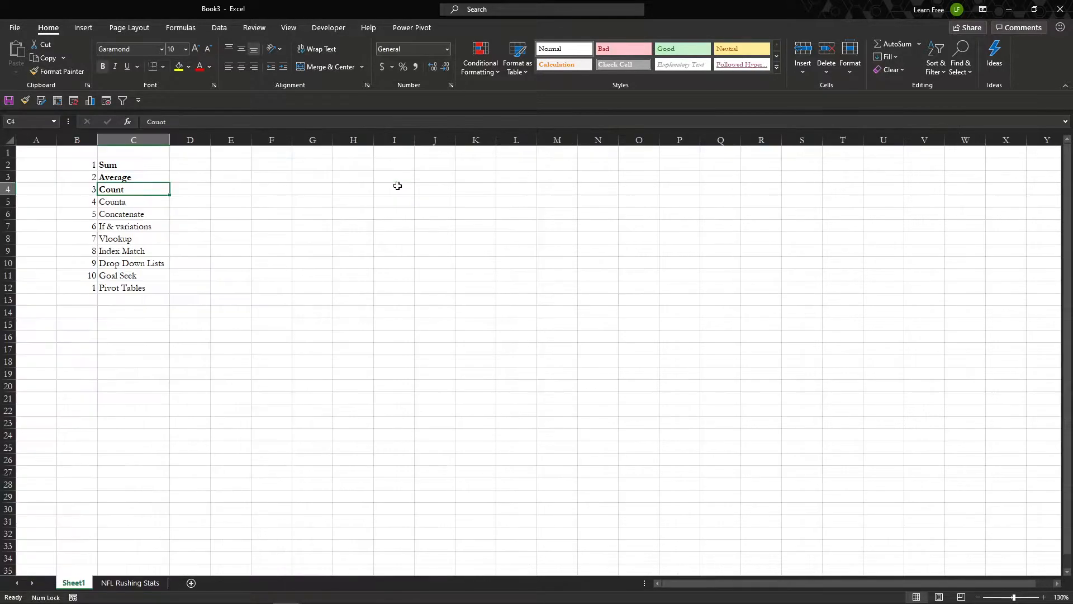
key("Down")
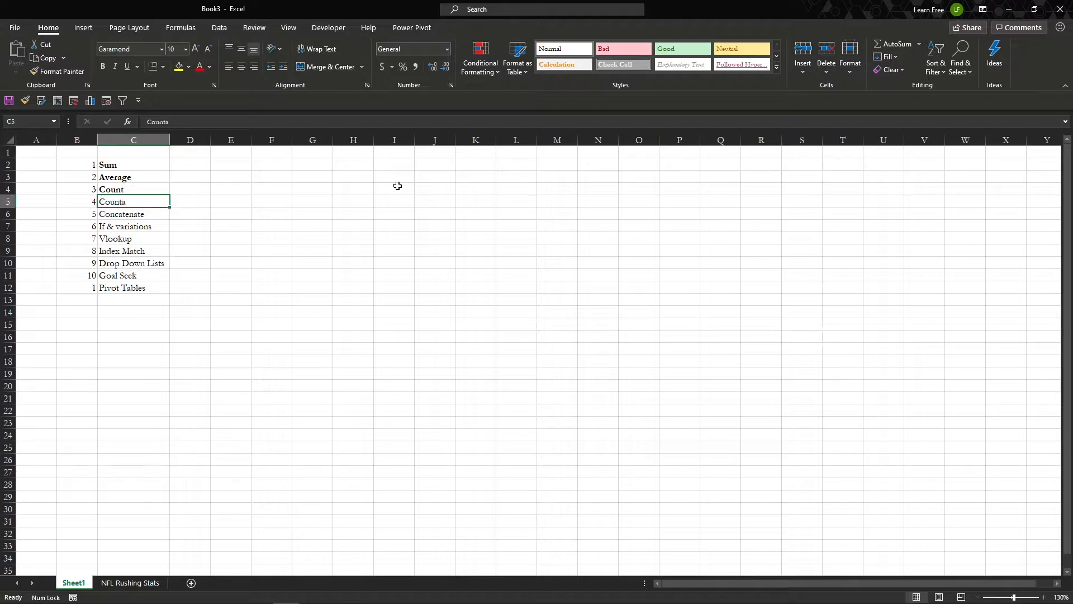
key("ctrl+b")
key("ctrl+Page_Down")
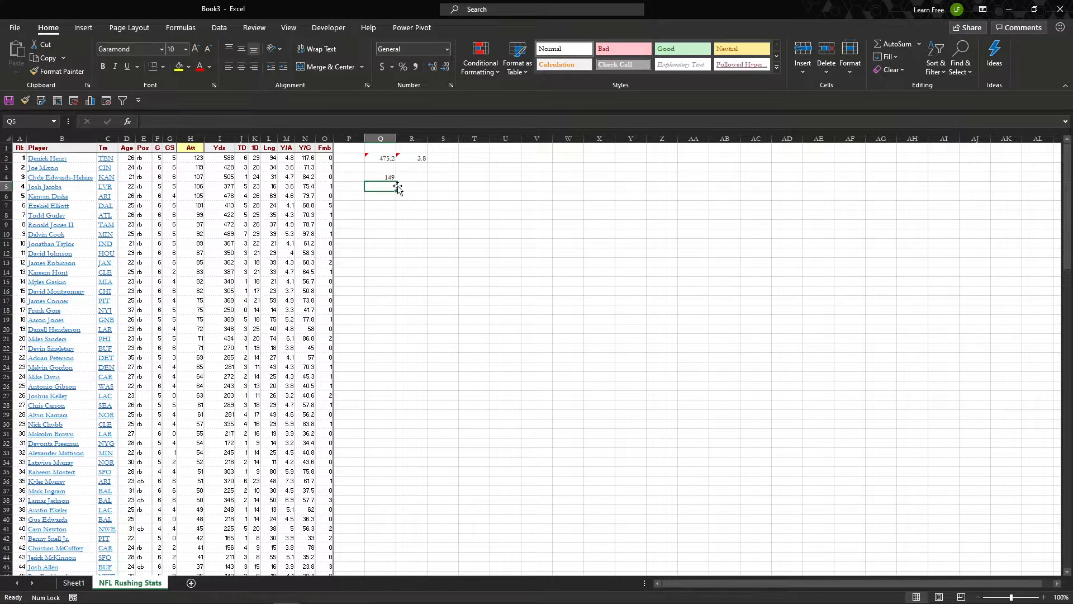
- Select the header row from Fmb back to Rk and turn on filtering for it
key("Left")
key("Left")
key("Up")
key("Up")
key("Up")
key("Up")
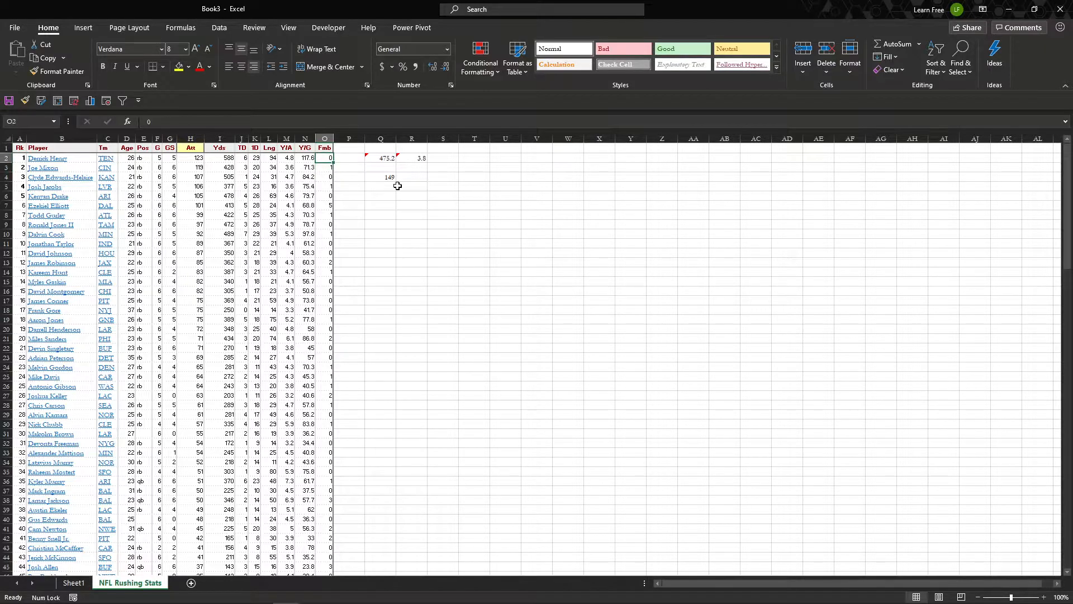
key("ctrl+shift+Left")
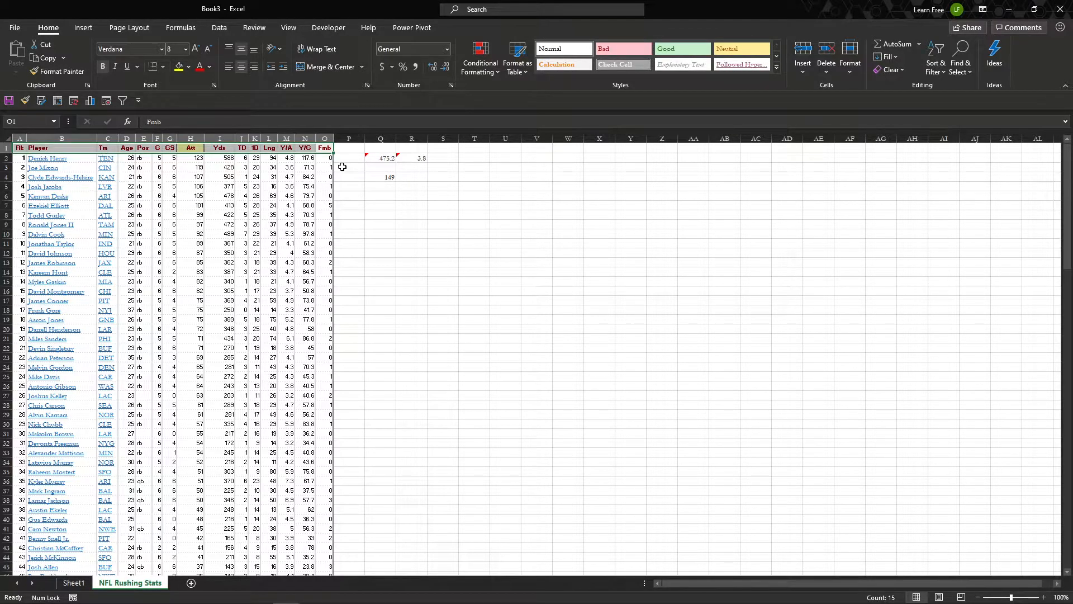
left_click(943, 71)
left_click(953, 135)
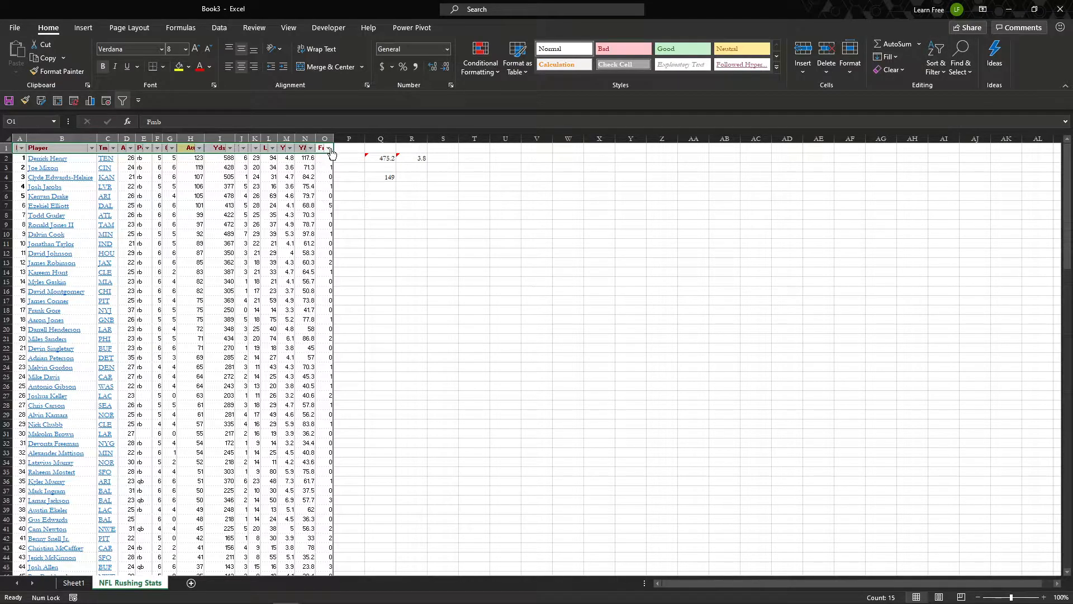
- Filter the Fmb column to show only 0 and clear the zeros from the filtered cells down to row 150
left_click(328, 148)
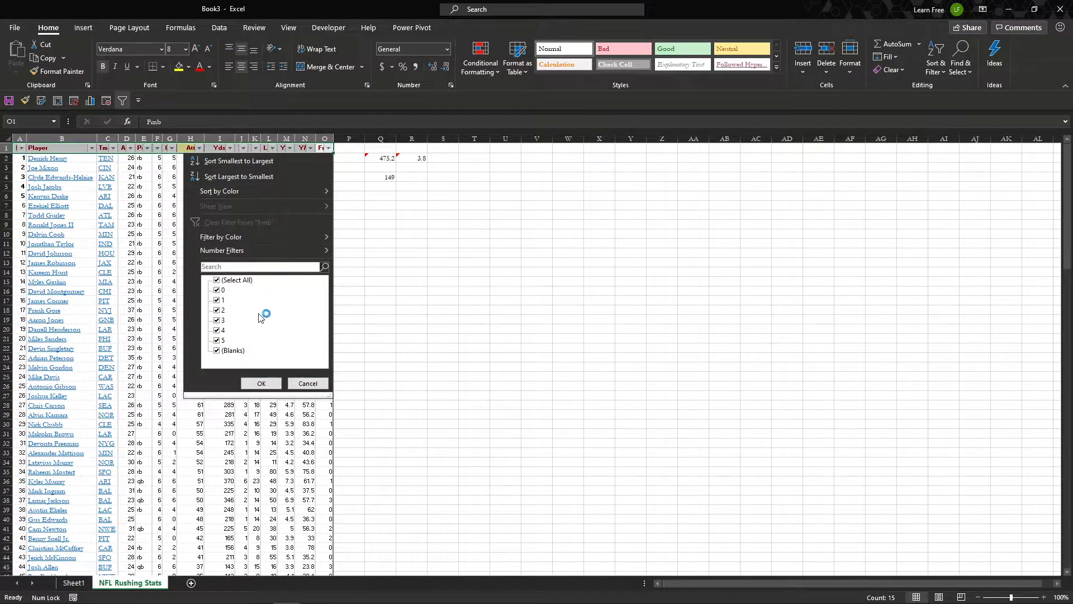
left_click(217, 280)
left_click(217, 290)
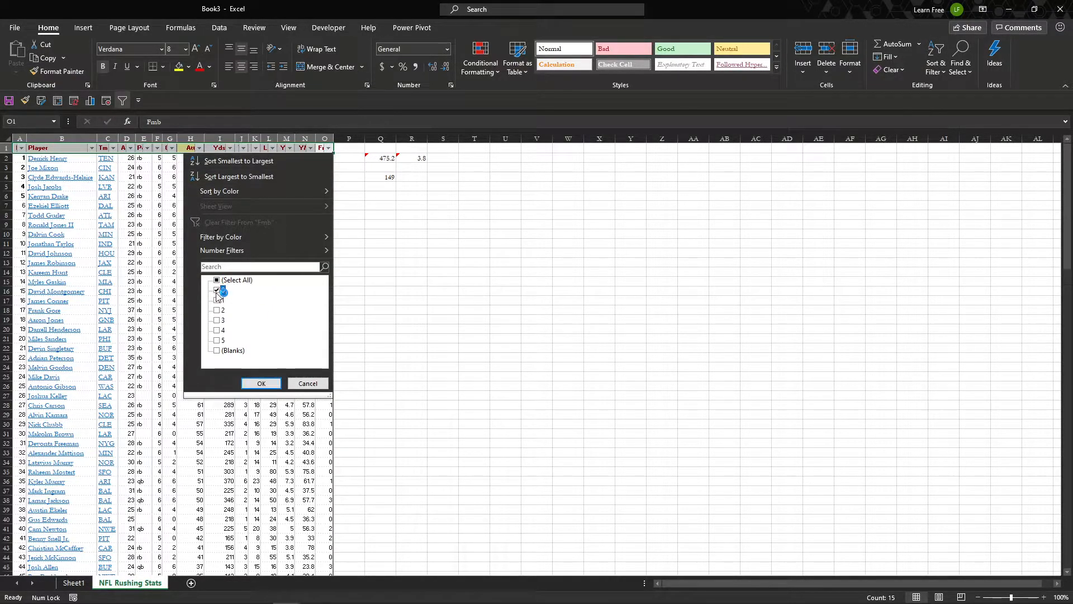
left_click(255, 385)
left_click(330, 158)
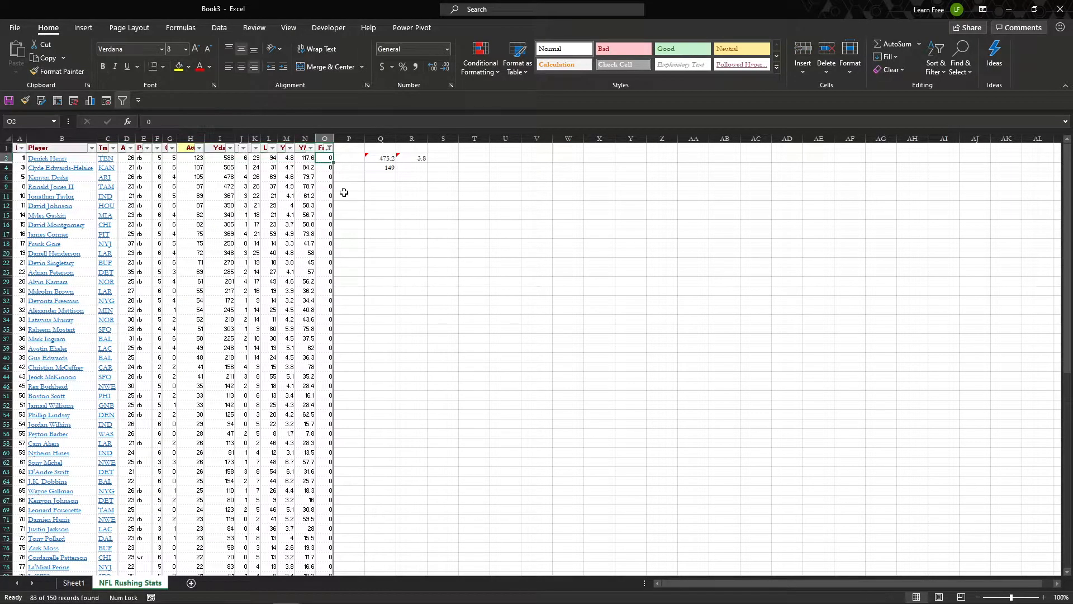
key("ctrl+shift+Down")
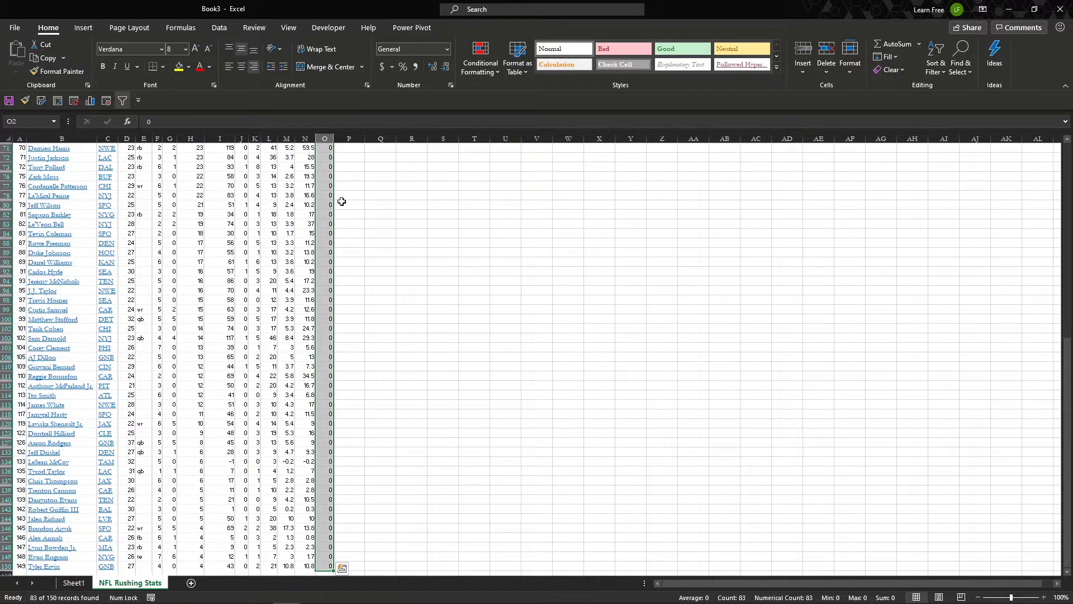
key("Delete")
- Clear the Fmb filter and turn off filtering for the header row
scroll(342, 201, "up", 20)
left_click(329, 148)
left_click(241, 217)
left_click(320, 149)
key("ctrl+shift+Left")
left_click(935, 69)
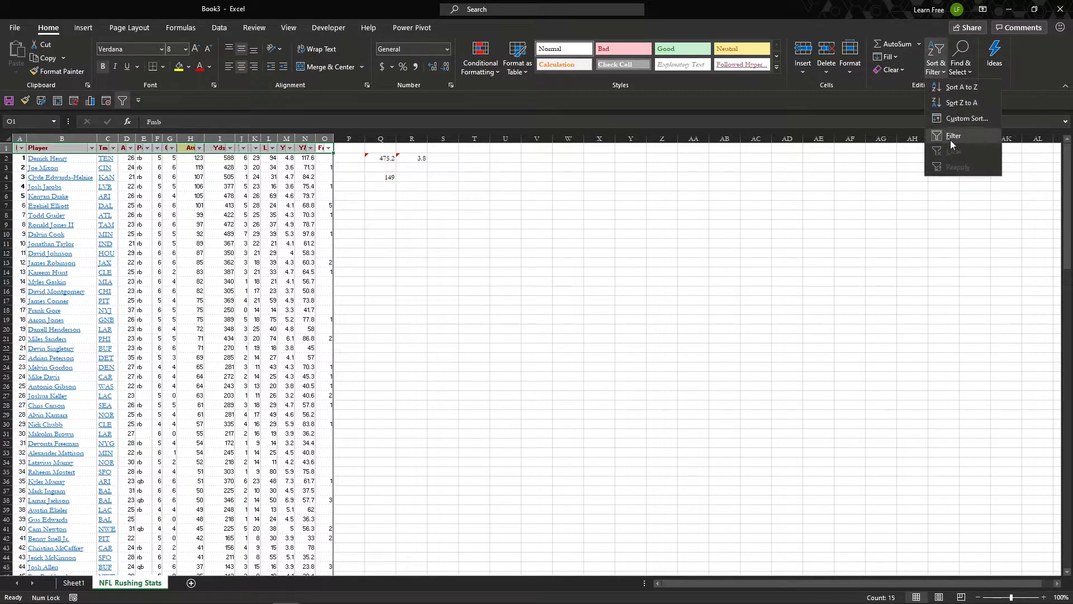
left_click(954, 143)
- Enter =COUNTA(O2:O150) in cell Q6 to count the filled cells in the Fmb column
left_click(384, 177)
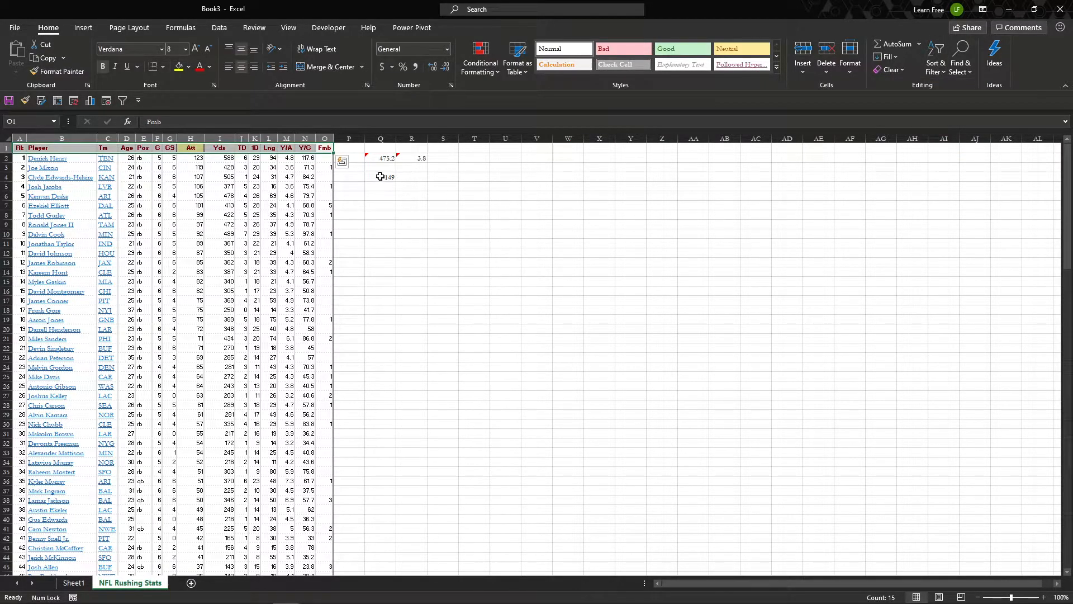
left_click(387, 190)
key("Down")
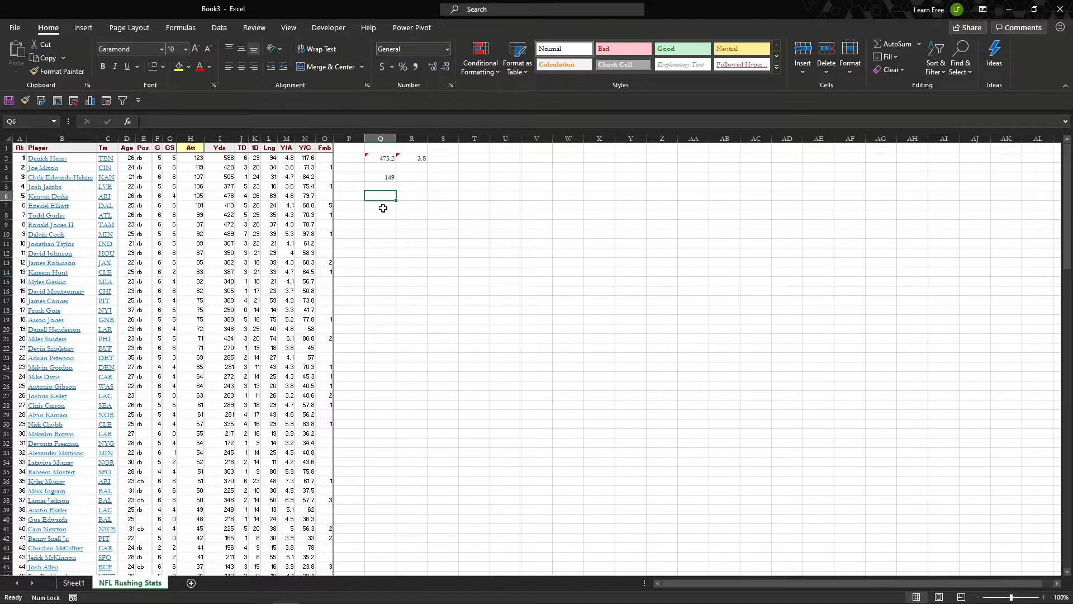
type("=counta")
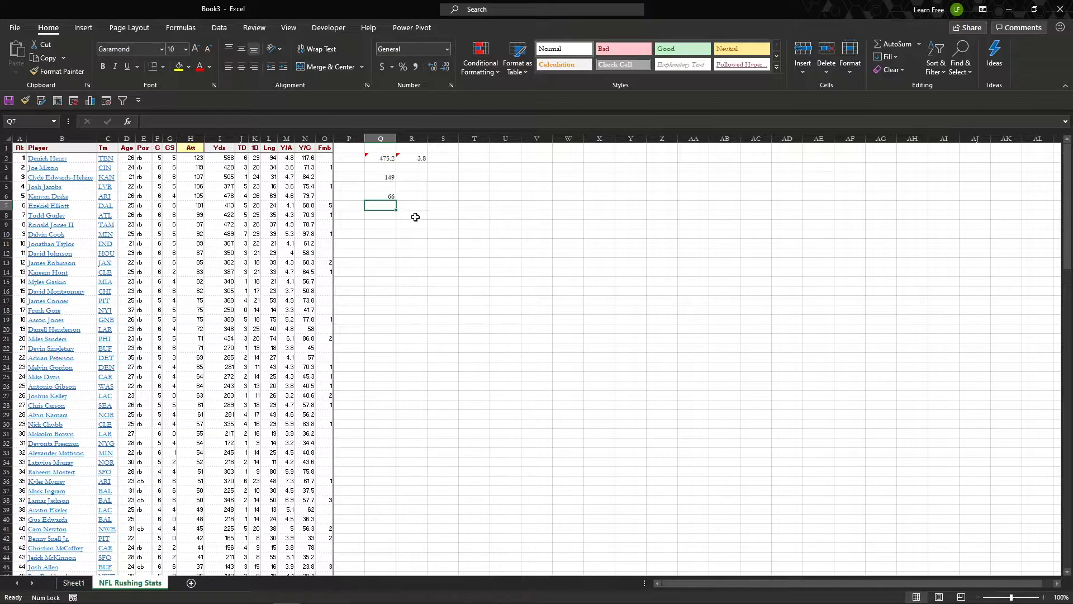
- Check the formulas in Q6 and Q4, and enter =Q6/Q4 in cell R6
left_click(386, 196)
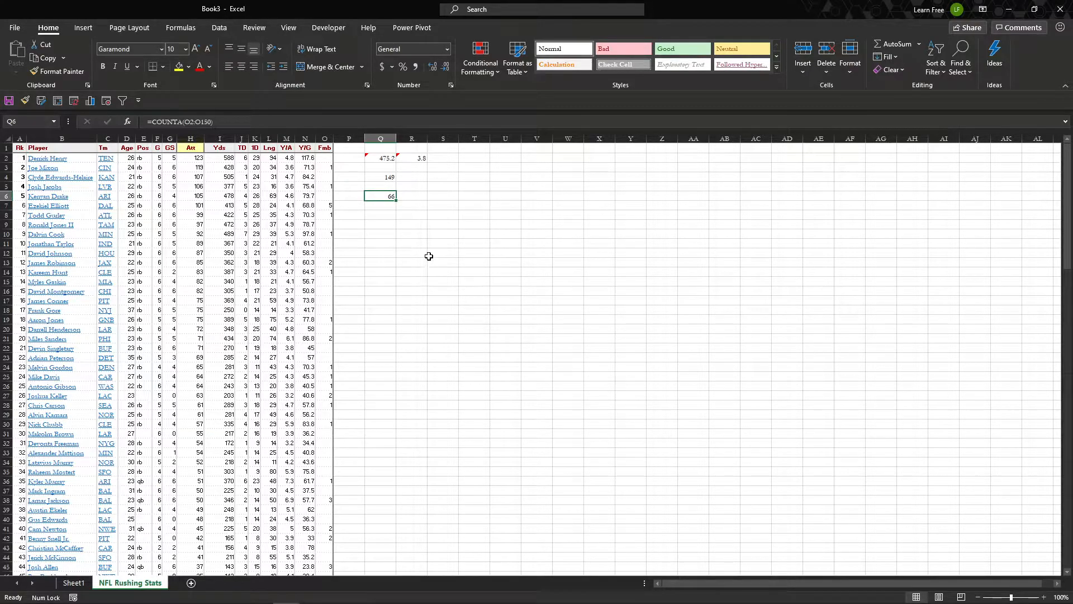
left_click(380, 178)
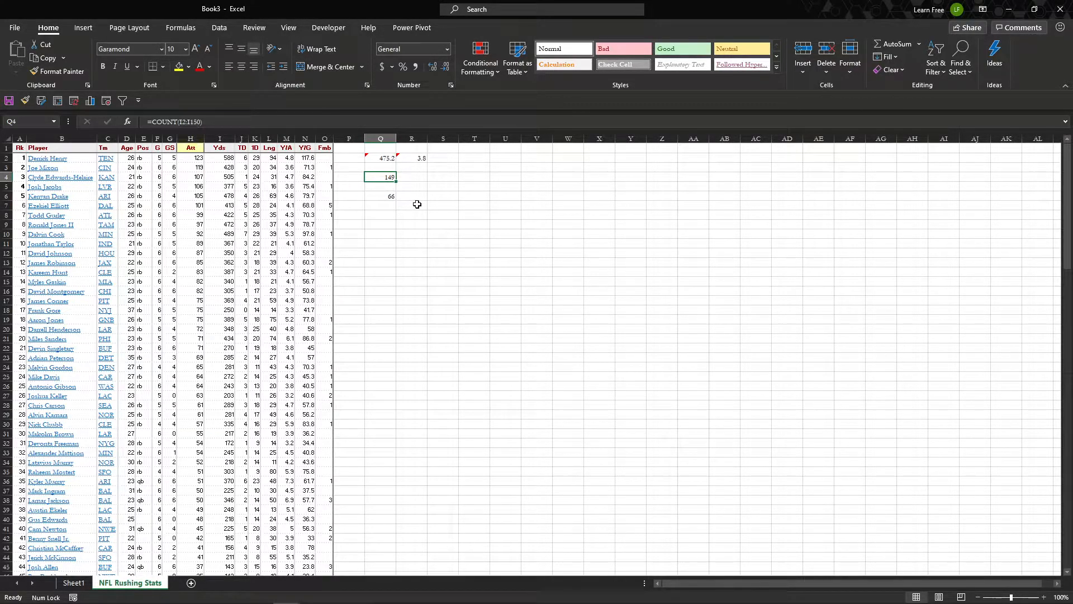
left_click(420, 199)
type("=Q6/Q4")
key("Return")
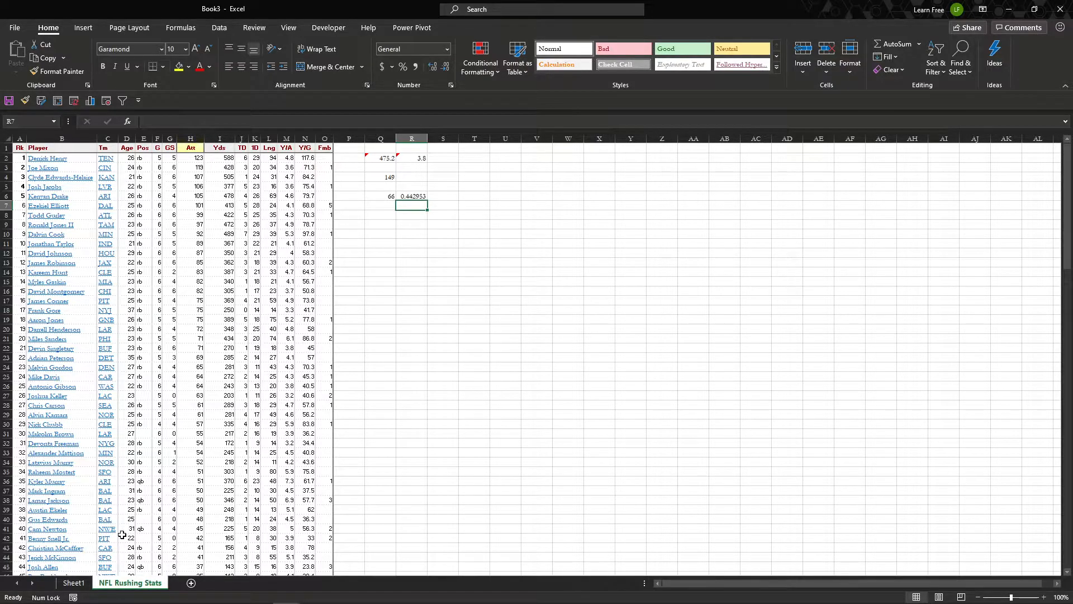
- Make the Concatenate entry in the topic list on Sheet1 bold and return to the NFL Rushing Stats sheet
left_click(75, 583)
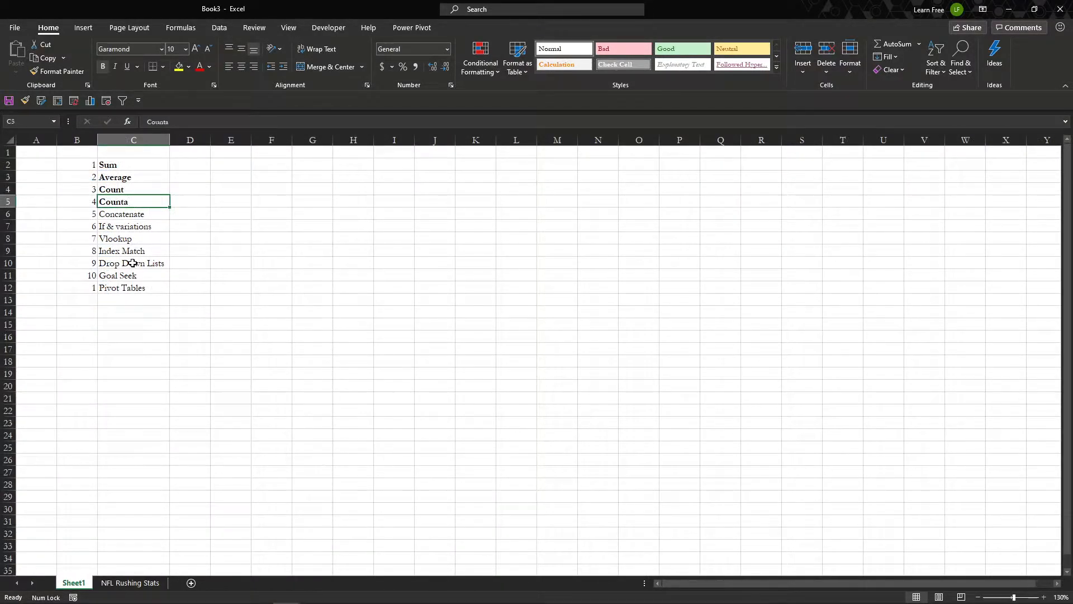
key("Down")
left_click(130, 583)
- Enter =CONCAT(B2,"-",C2) in cell R9 to join the first player's name and team with a hyphen
left_click_drag(62, 158, 106, 159)
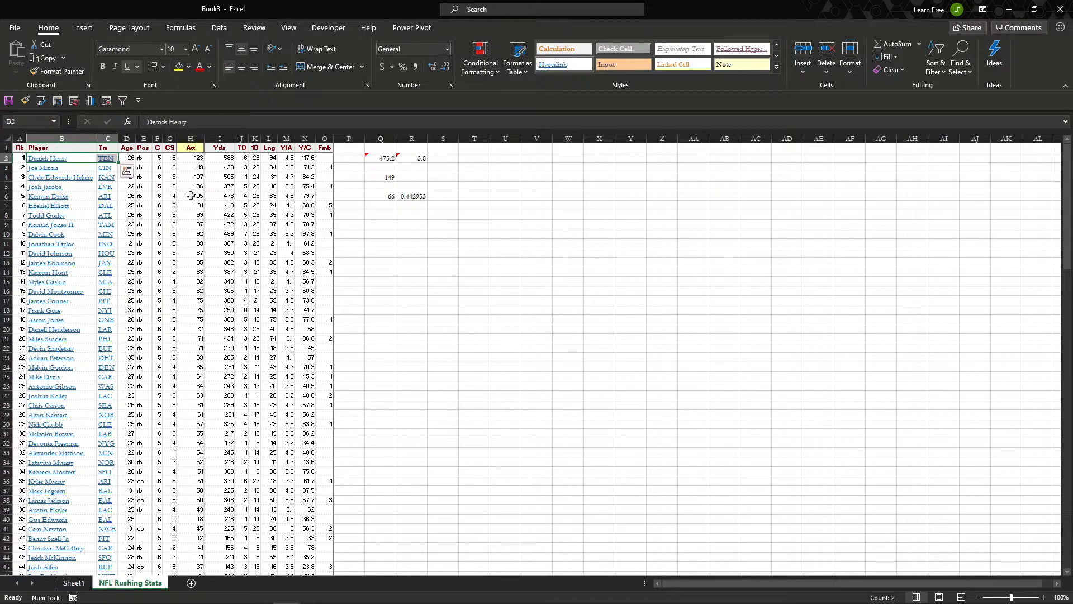
left_click(406, 223)
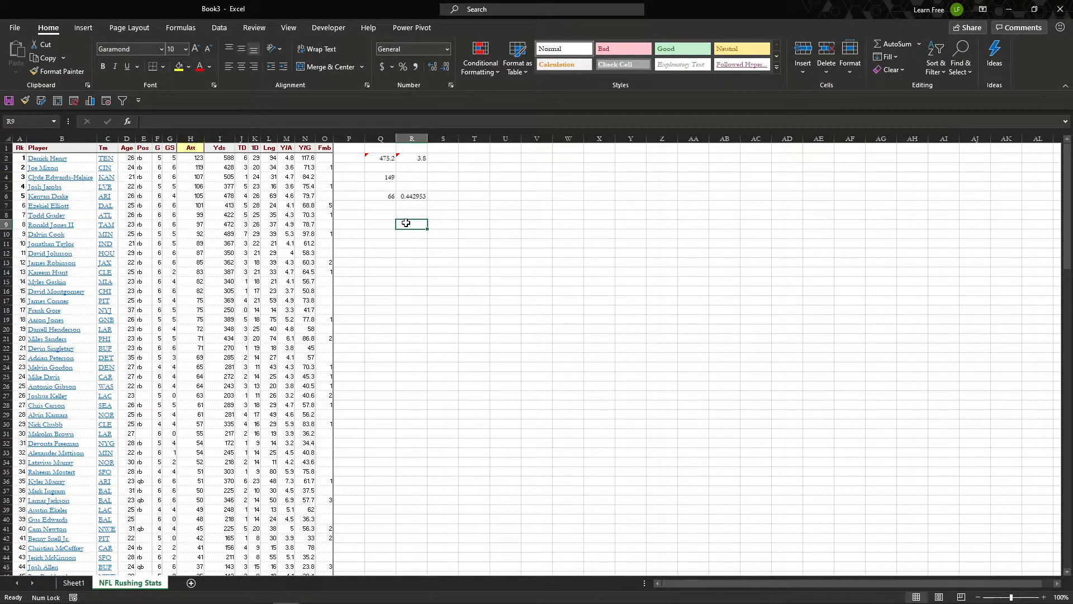
type("=con")
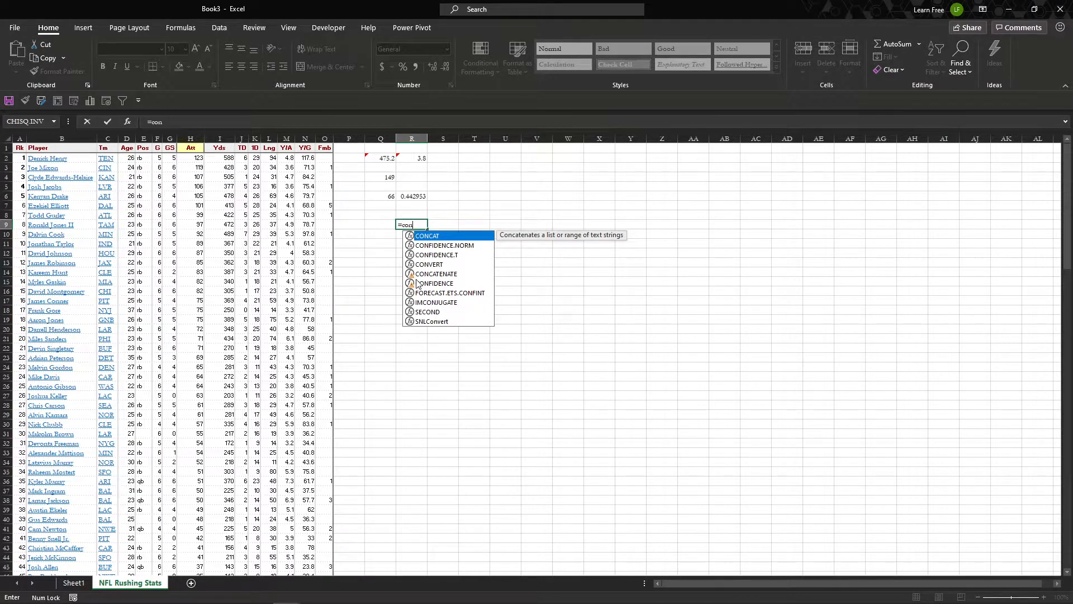
double_click(450, 239)
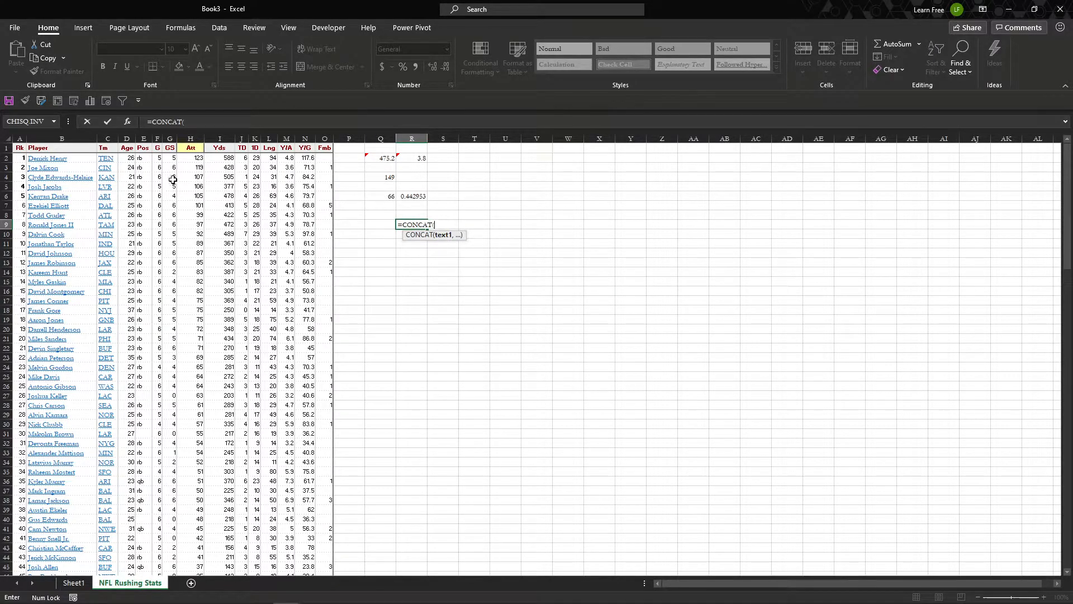
left_click(81, 159)
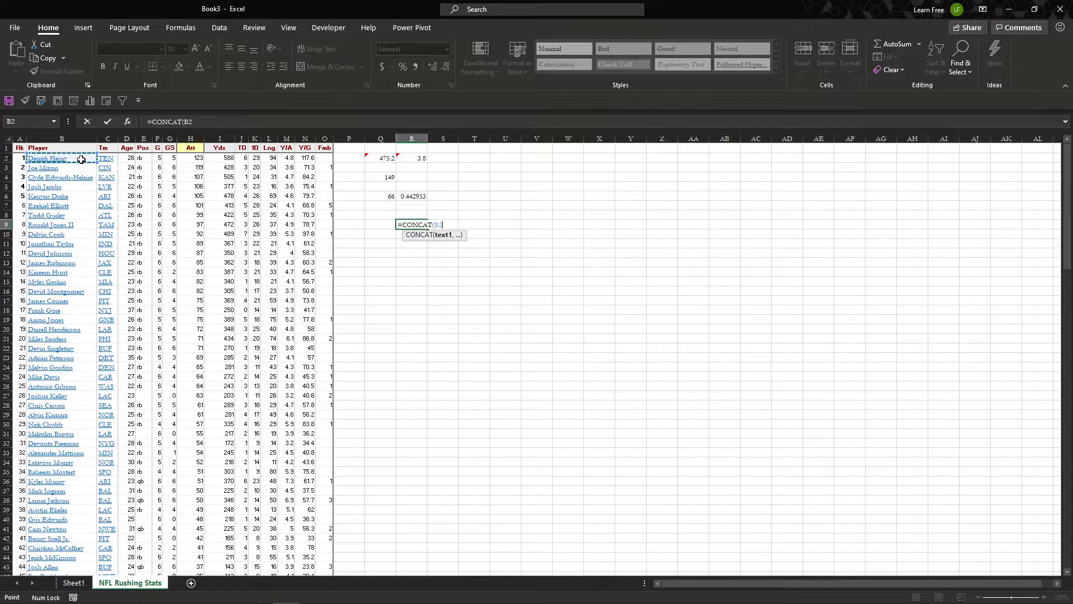
type(",")
type("\"")
type(",")
left_click(110, 158)
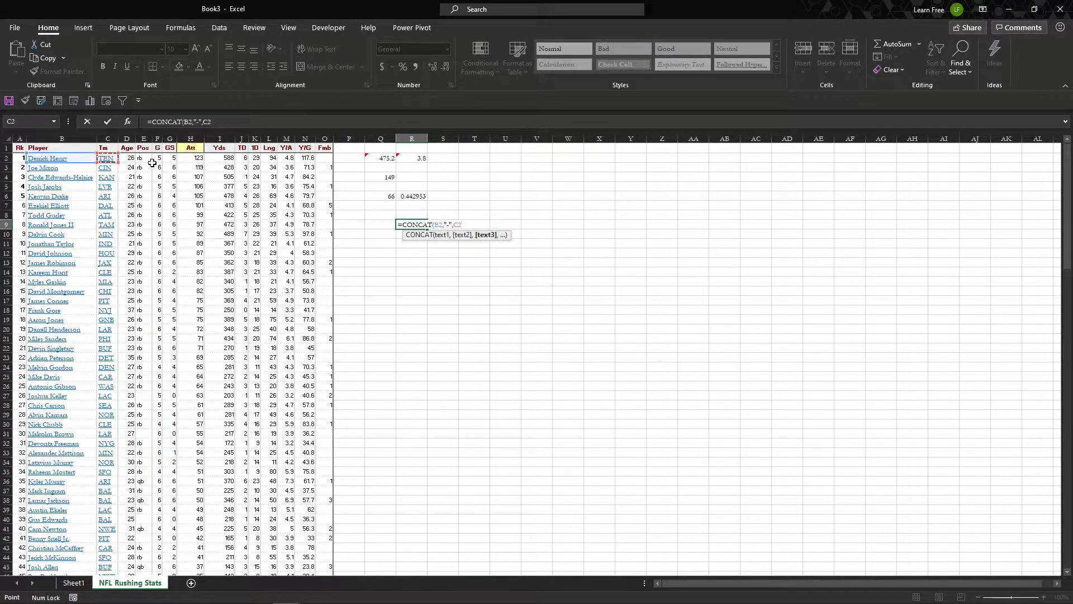
type(")")
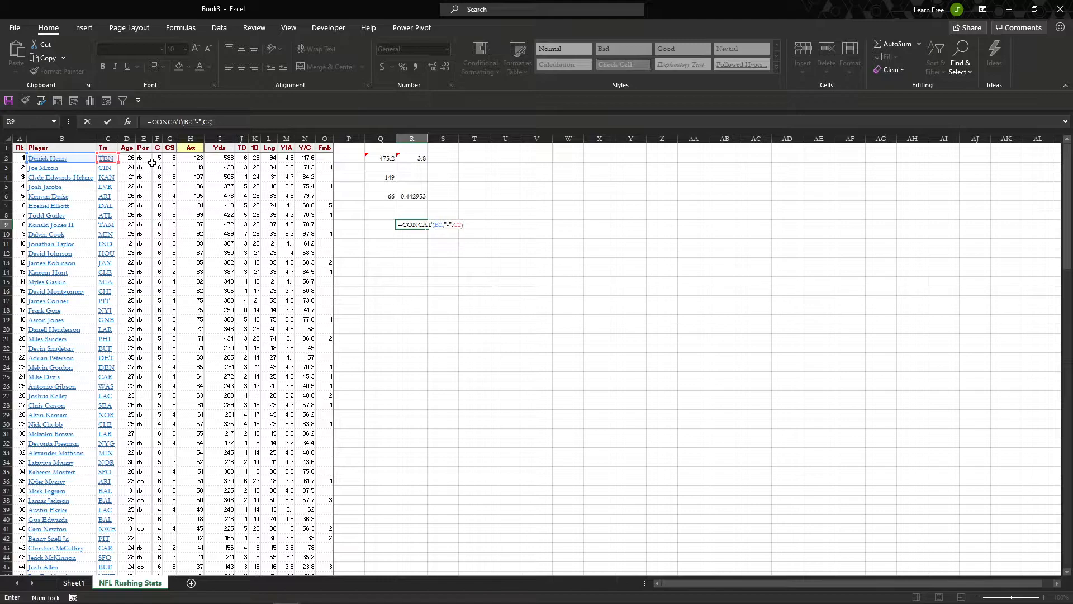
key("Return")
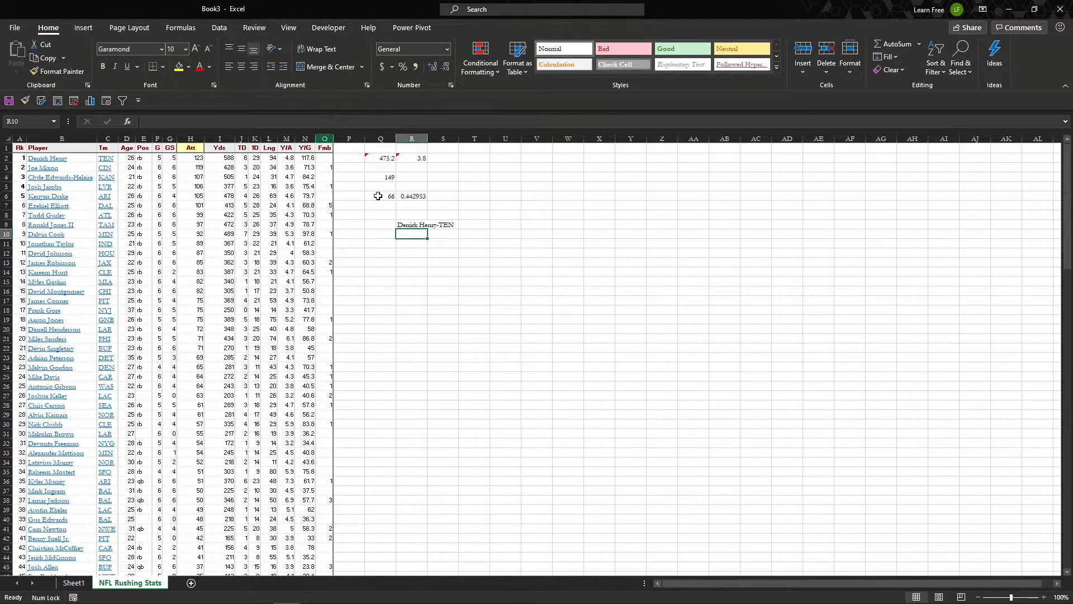
- Edit the CONCAT formula in R9 so the separator is a hyphen with a space on each side
left_click(415, 224)
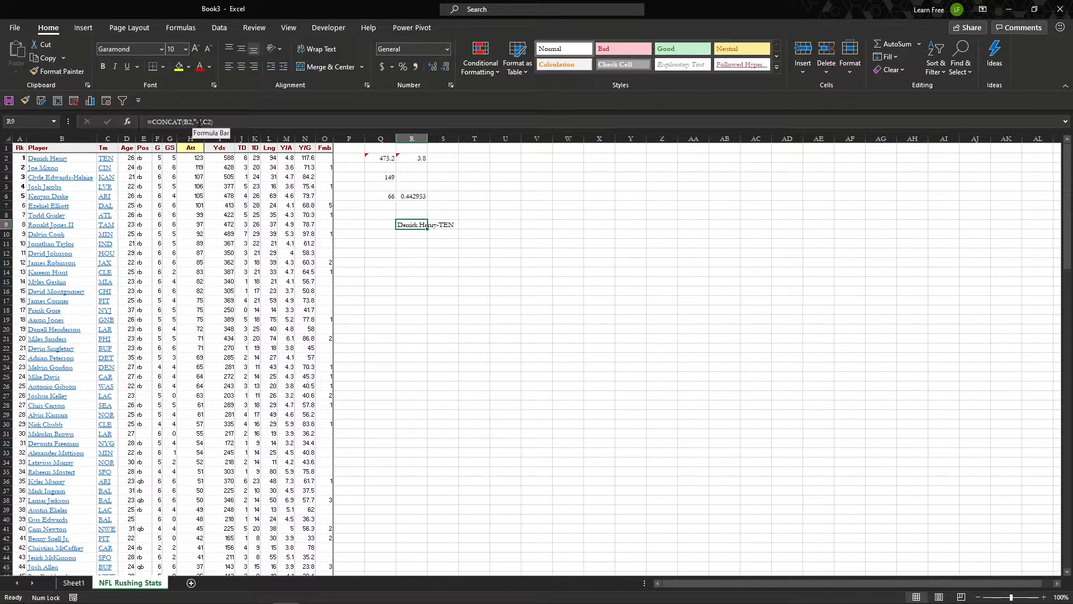
left_click(194, 121)
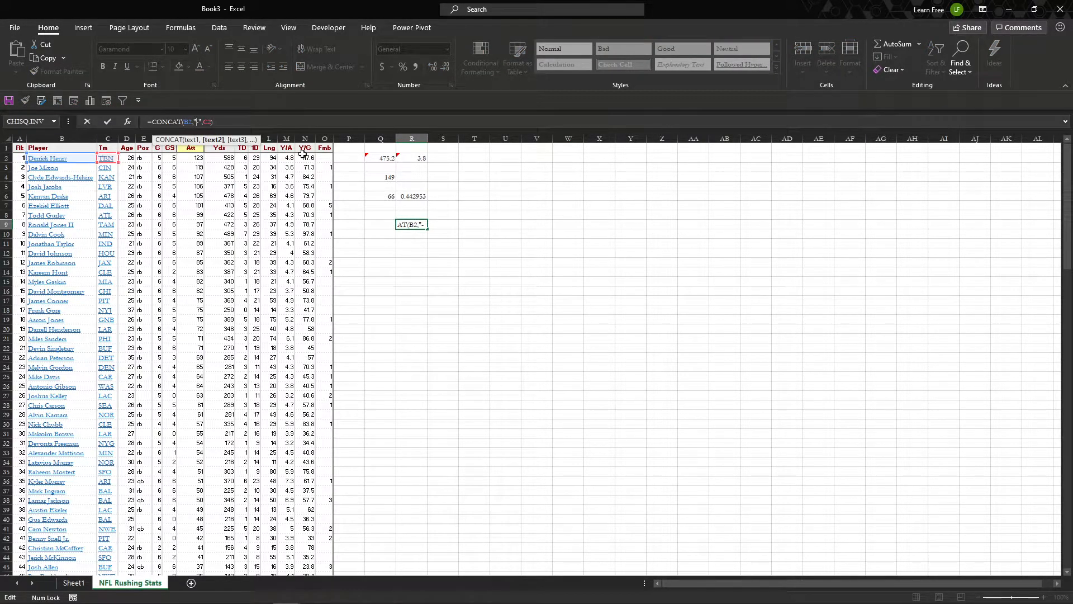
key("Right")
key("Return")
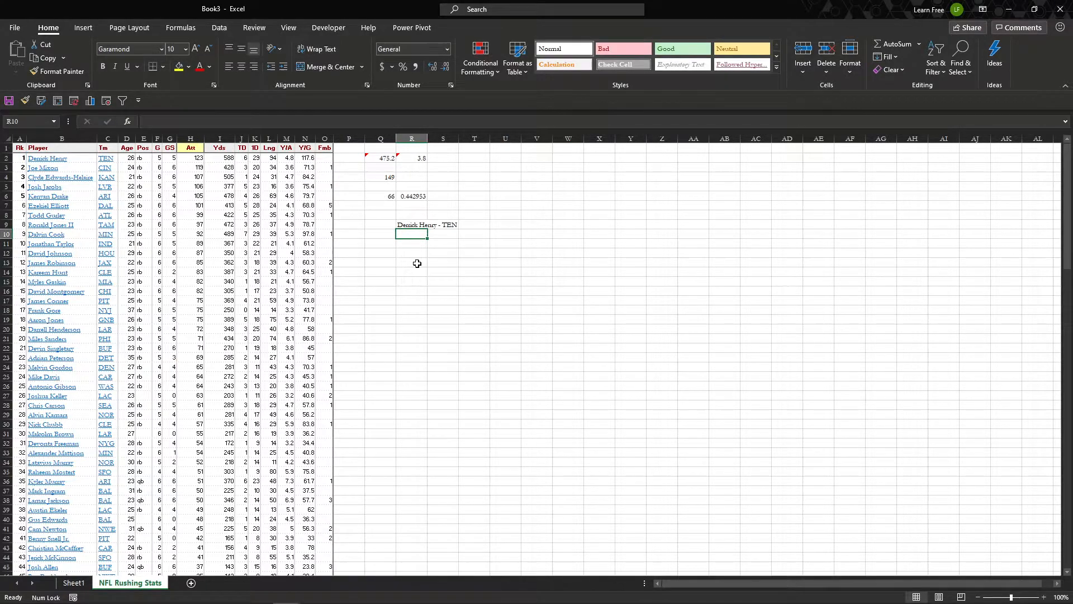
- Fill the CONCAT formula from R9 down to R34
left_click(413, 226)
left_click_drag(427, 230, 595, 461)
left_click(528, 319)
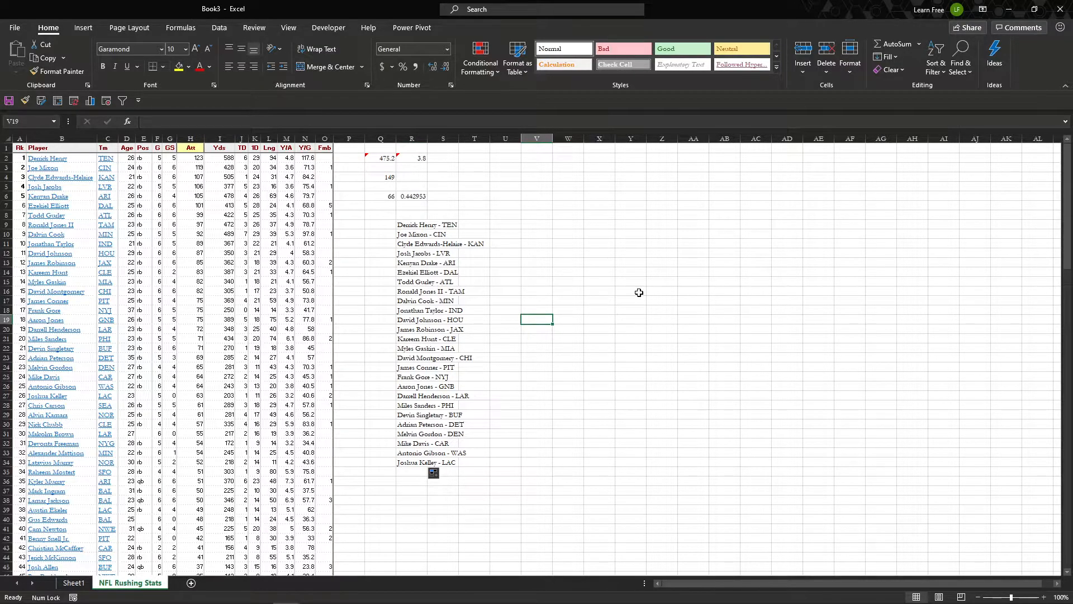
- Clear the joined player and team texts from R9 to R34
left_click(414, 228)
key("ctrl+shift+Down")
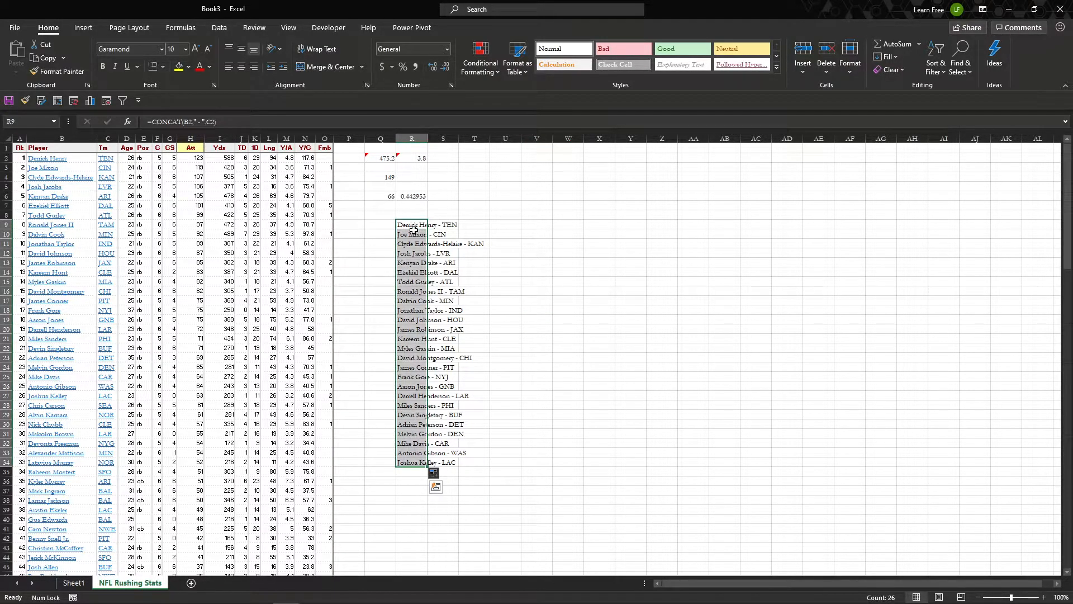
key("Delete")
key("Up")
key("Up")
key("Left")
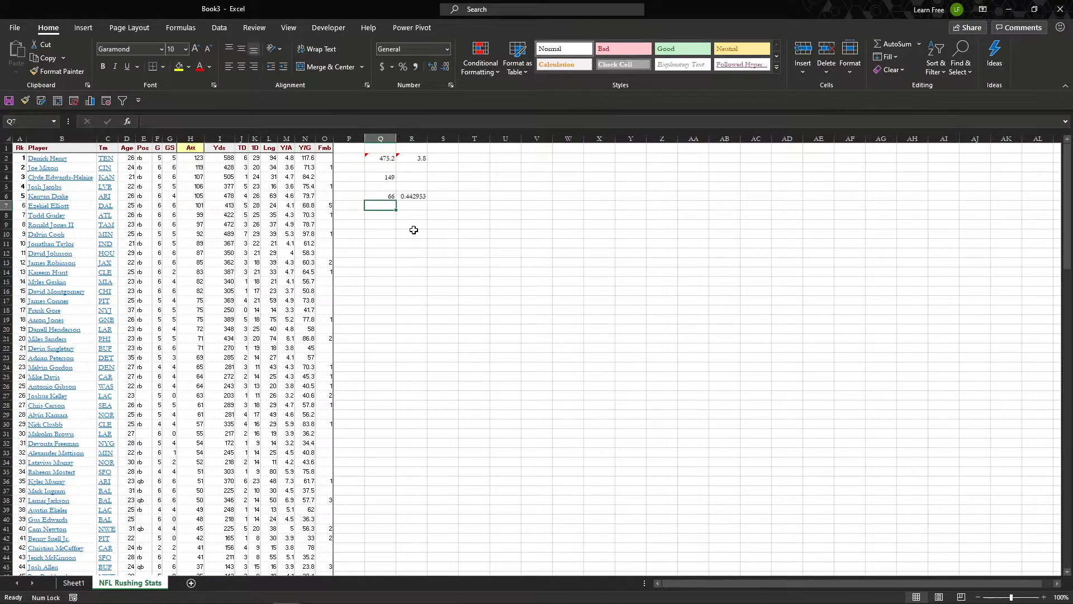
- Make the If & variations entry in the topic list on Sheet1 bold and go back to the NFL Rushing Stats sheet
left_click(74, 584)
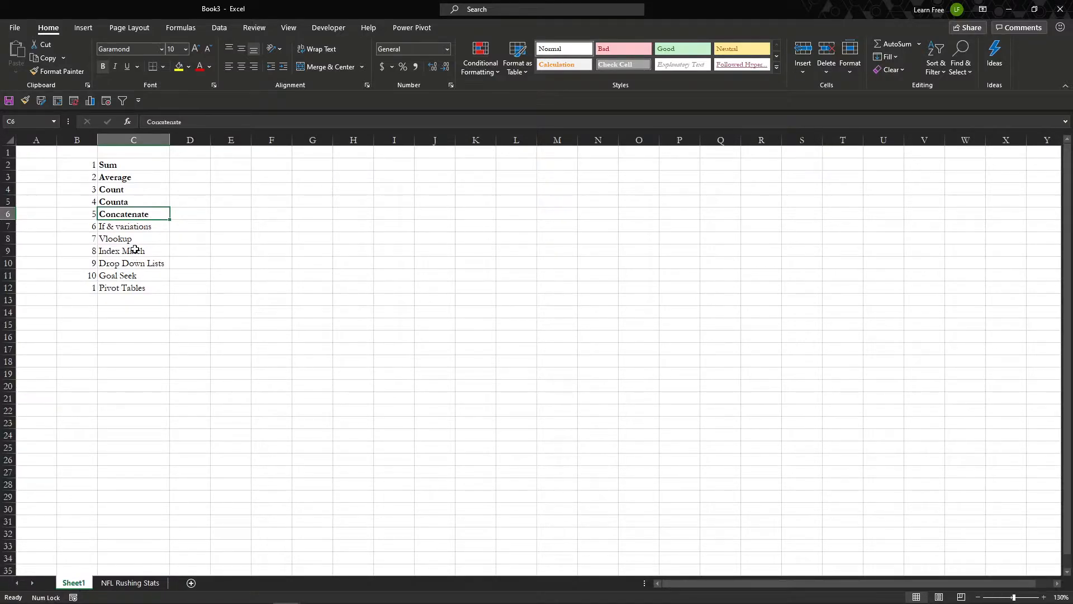
key("Down")
key("ctrl+b")
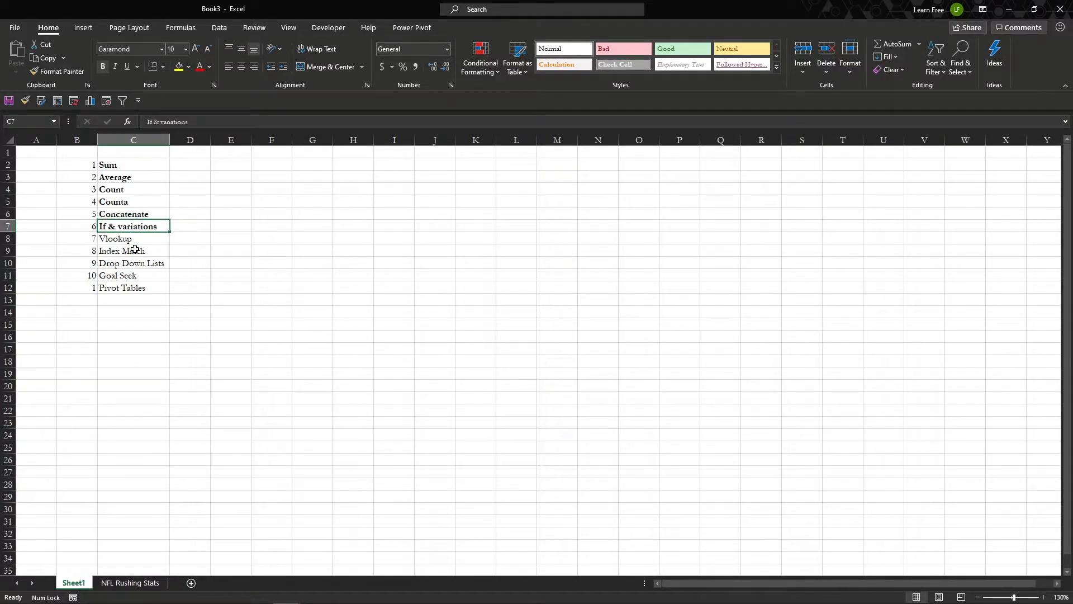
left_click(132, 582)
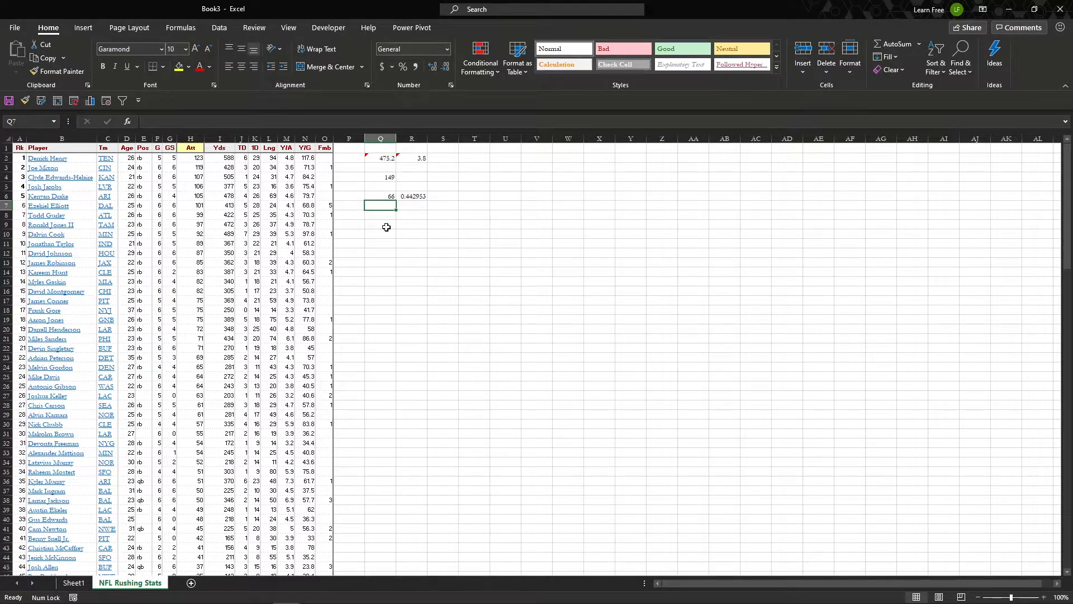
- Clear the earlier example formulas from the range Q2:S6 and select cell Q2
left_click_drag(380, 159, 436, 197)
key("Delete")
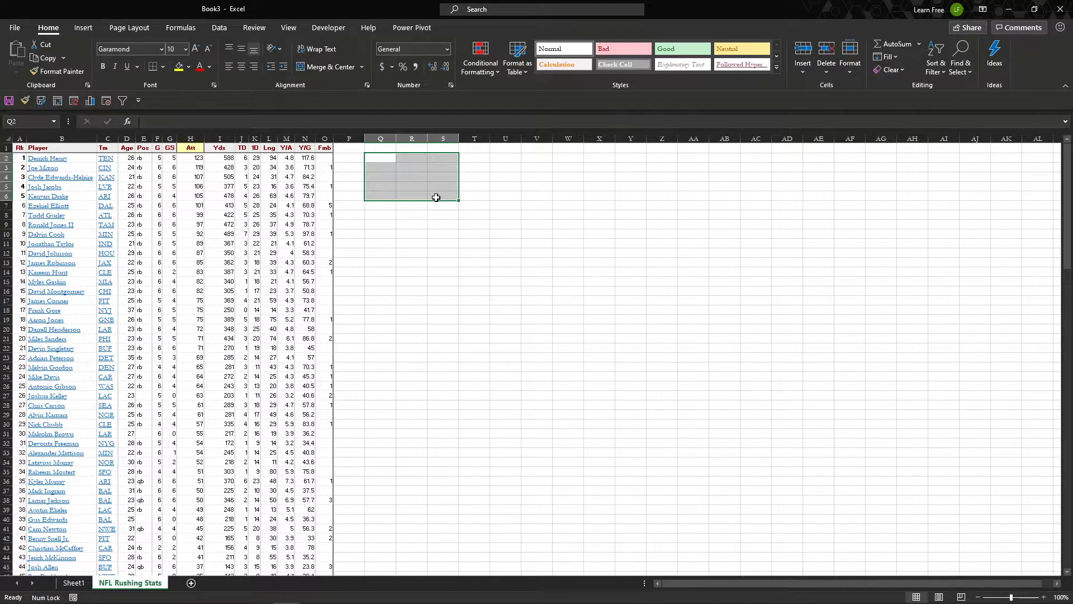
key("Left")
key("Right")
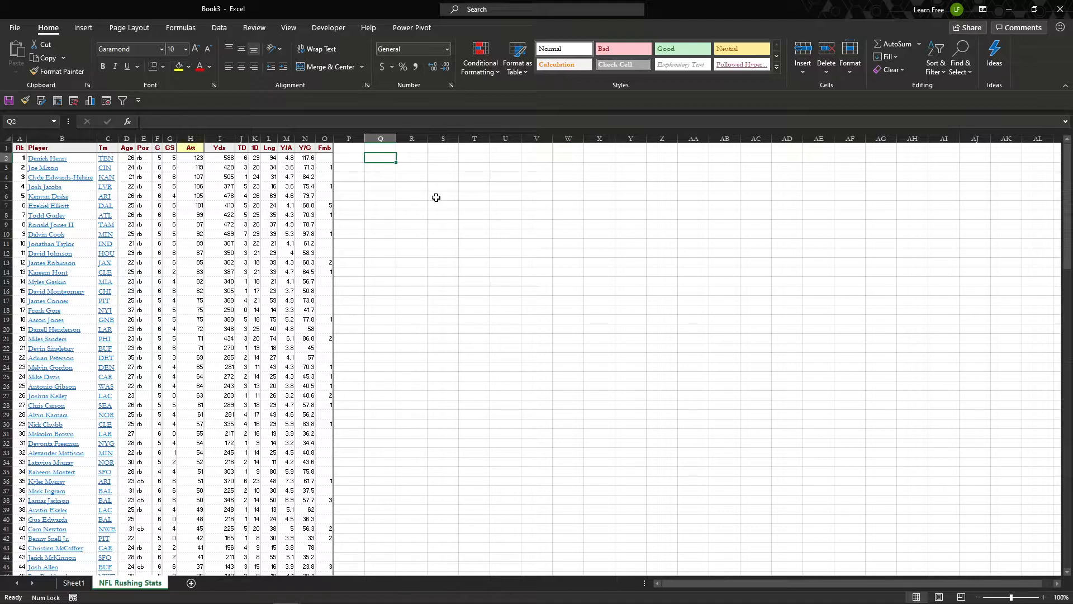
- Enter =IF(C2="TEN","Yes, he plays for the Titans","") in cell Q2
type("=")
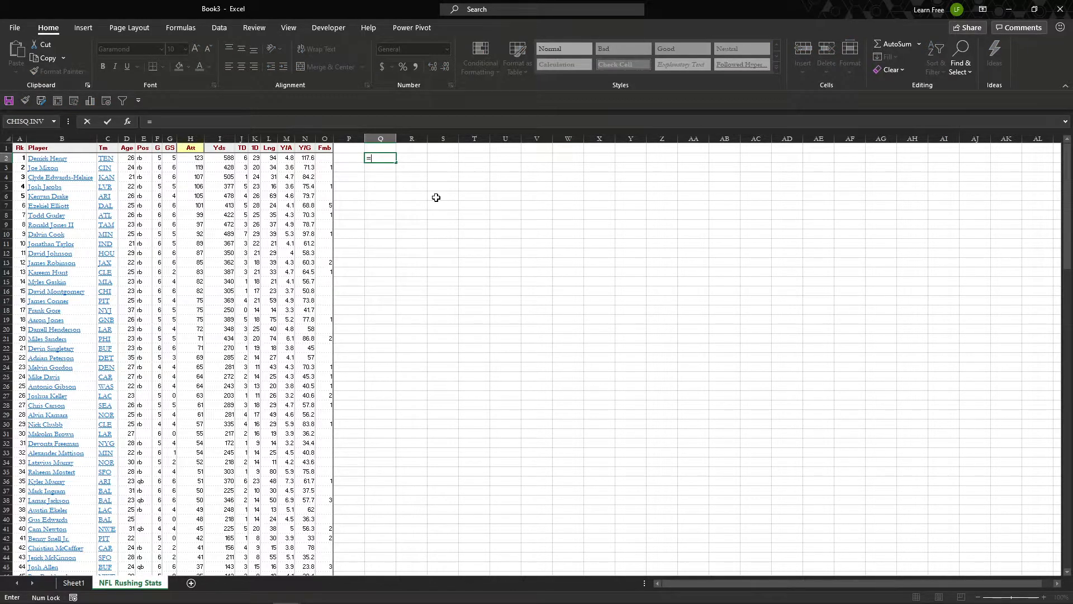
type("if")
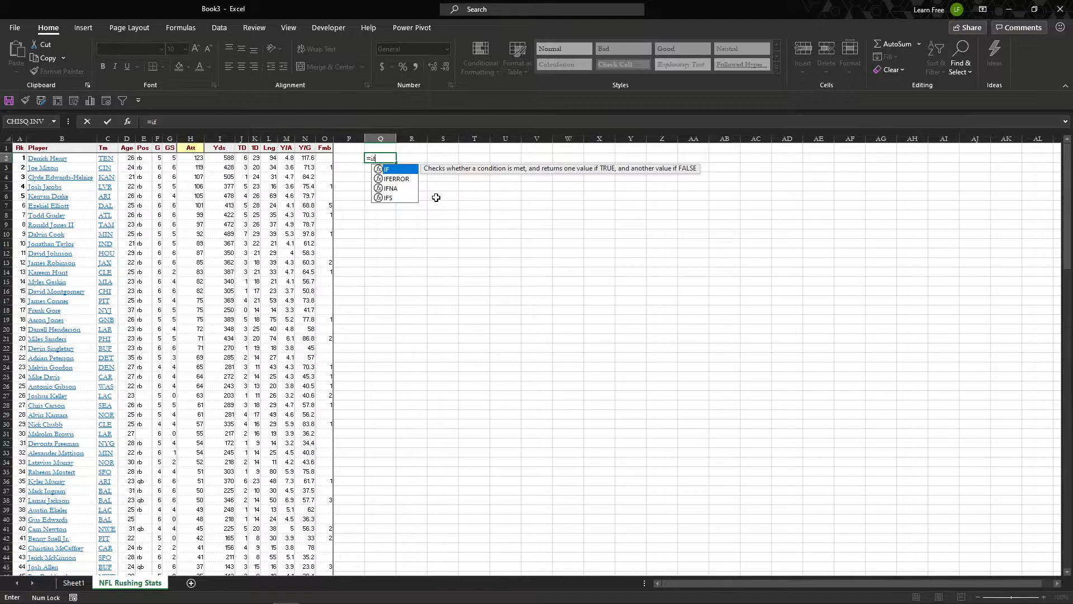
key("Tab")
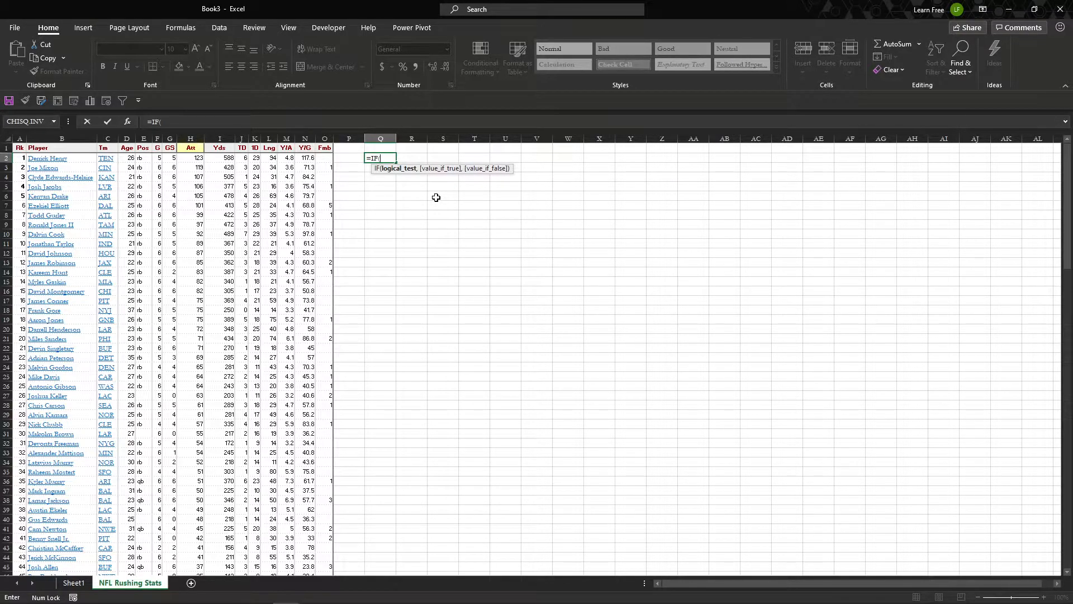
key("Left")
key("Left")
key("Left")
key("Left")
key("Left")
key("Left")
key("Left")
key("Left")
key("Left")
key("Left")
key("Left")
key("Left")
key("Left")
key("Left")
type("=\"TEN")
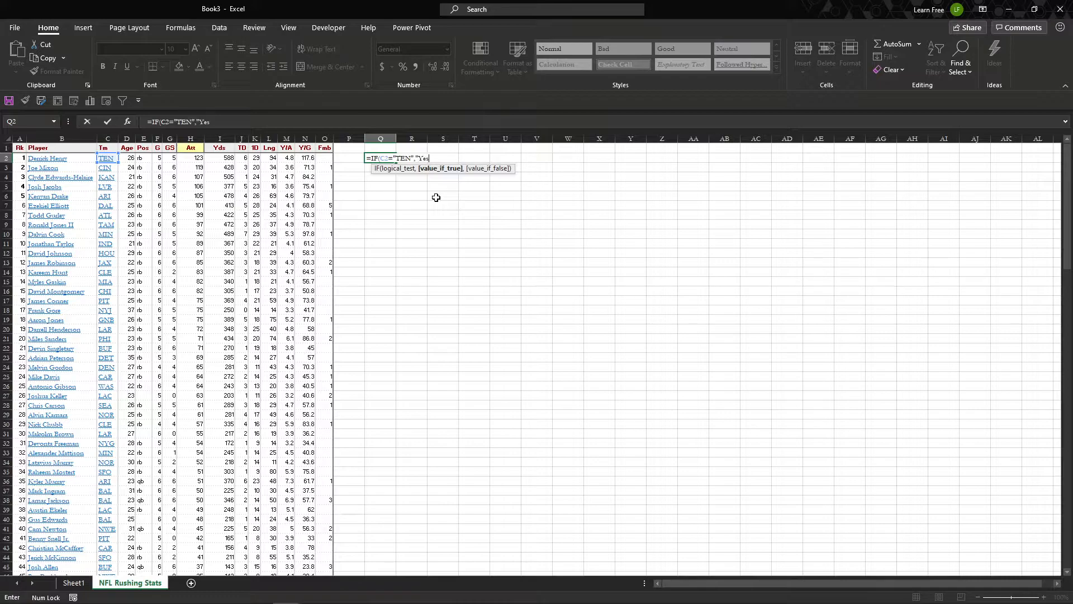
type("he plays for the Titans\",")
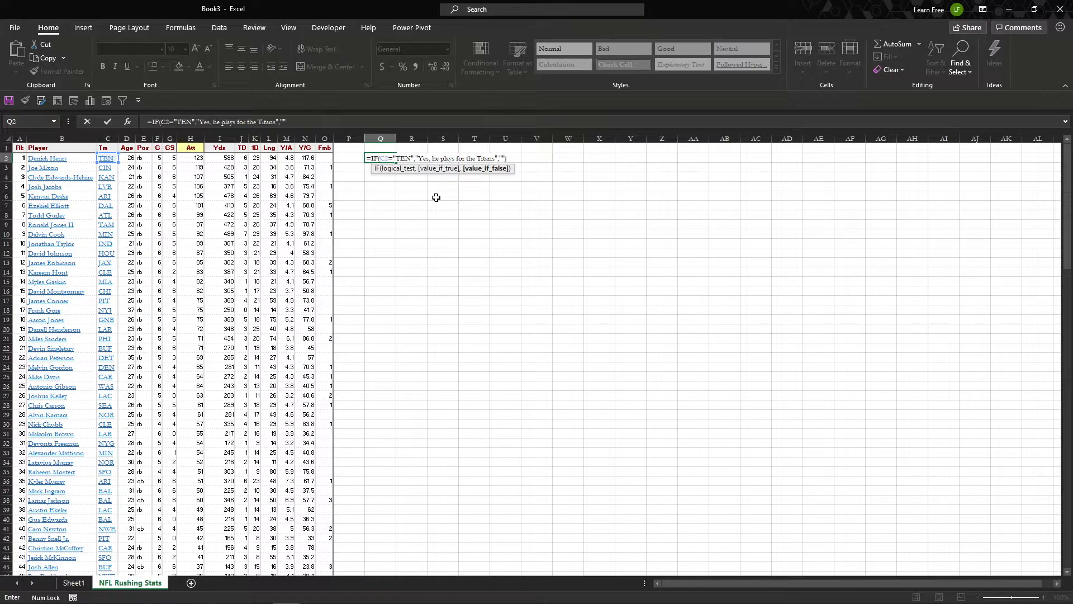
type("\"\")")
key("Return")
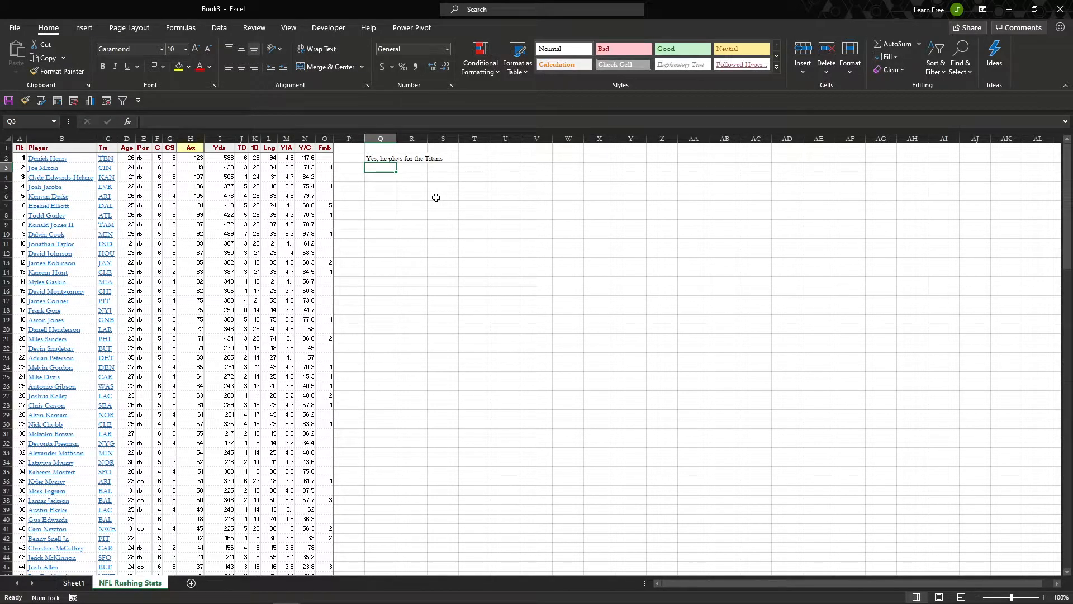
- Fill the IF formula from Q2 down column Q to row 149
left_click(385, 158)
left_click_drag(396, 172, 394, 559)
scroll(436, 353, "up", 11)
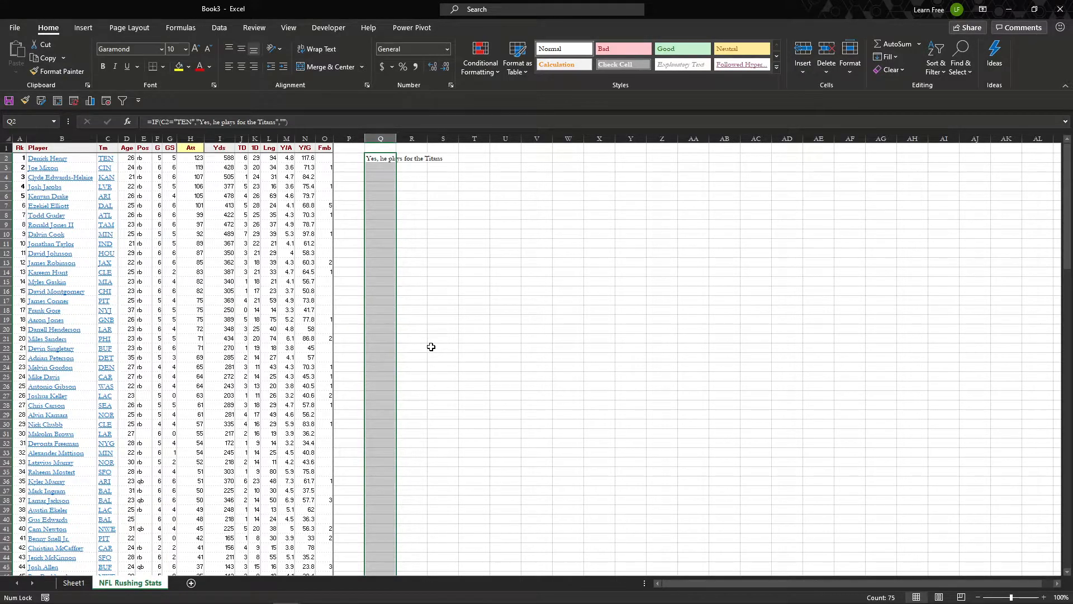
scroll(425, 346, "down", 7)
scroll(415, 342, "down", 8)
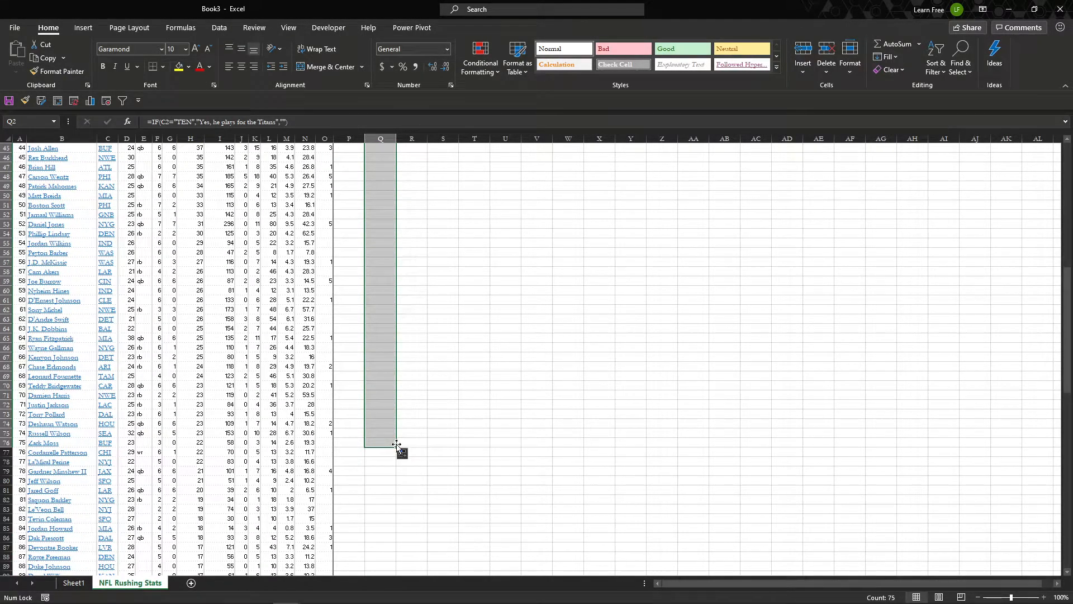
left_click_drag(394, 449, 393, 543)
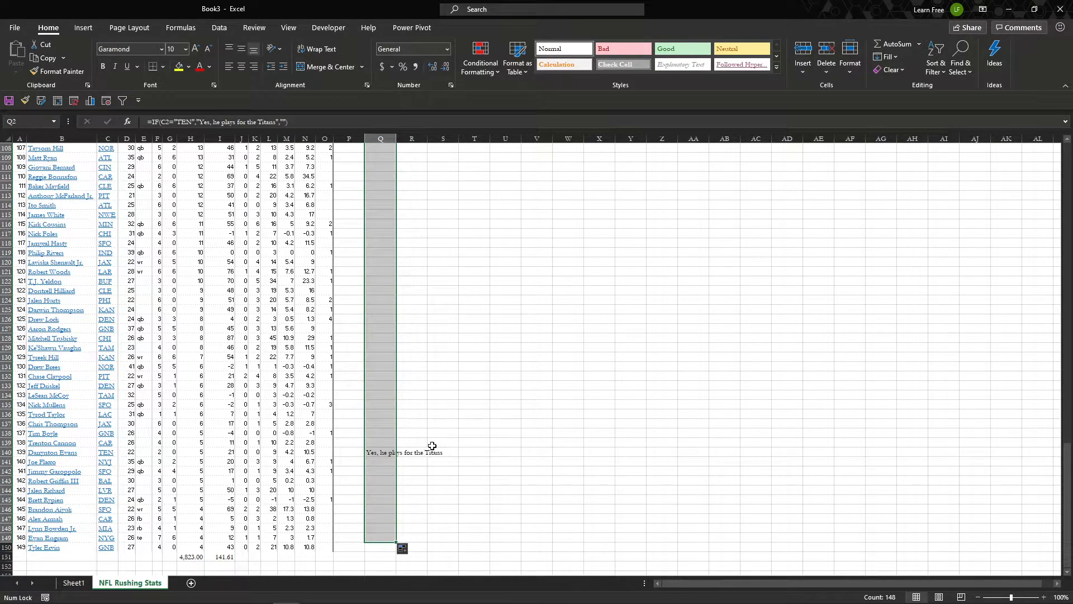
- Examine the IF result in cell Q140 against its row, the empty result below it, and the formula's reference to C140
left_click(377, 453)
key("shift+space")
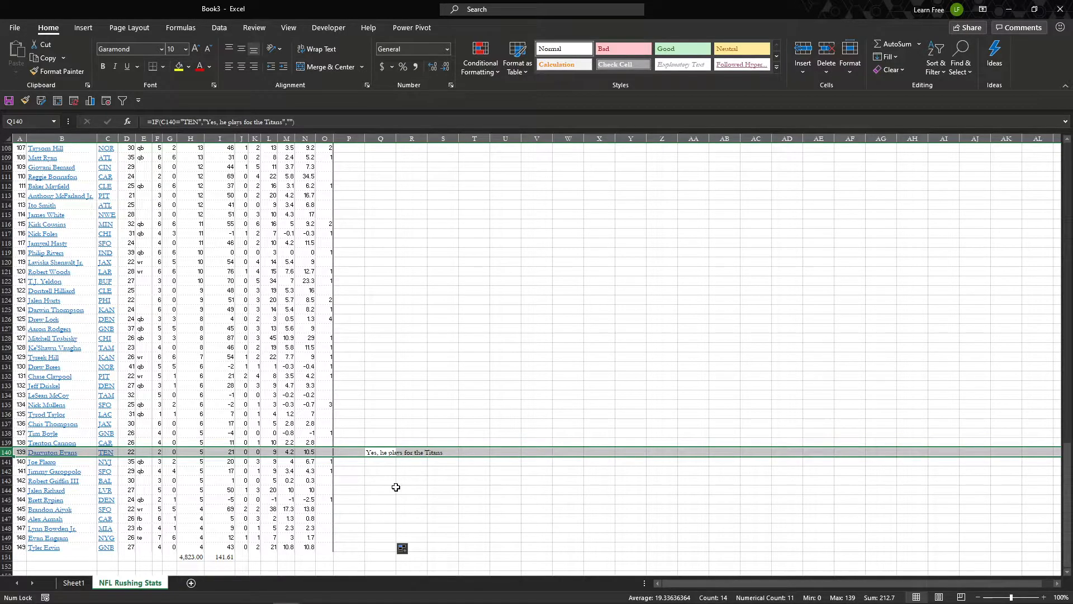
left_click(387, 464)
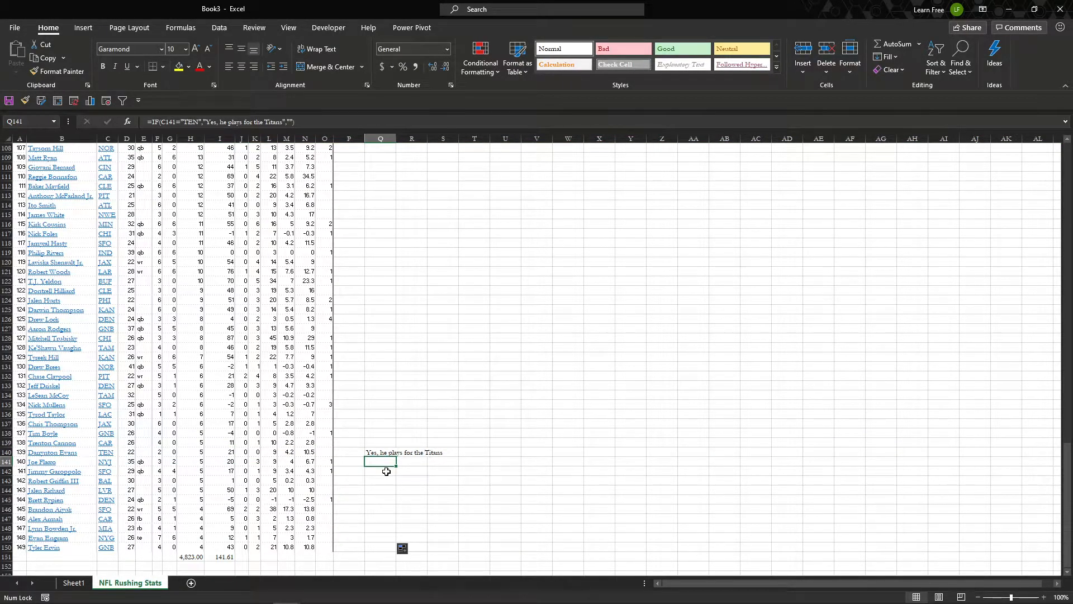
left_click(389, 453)
double_click(389, 454)
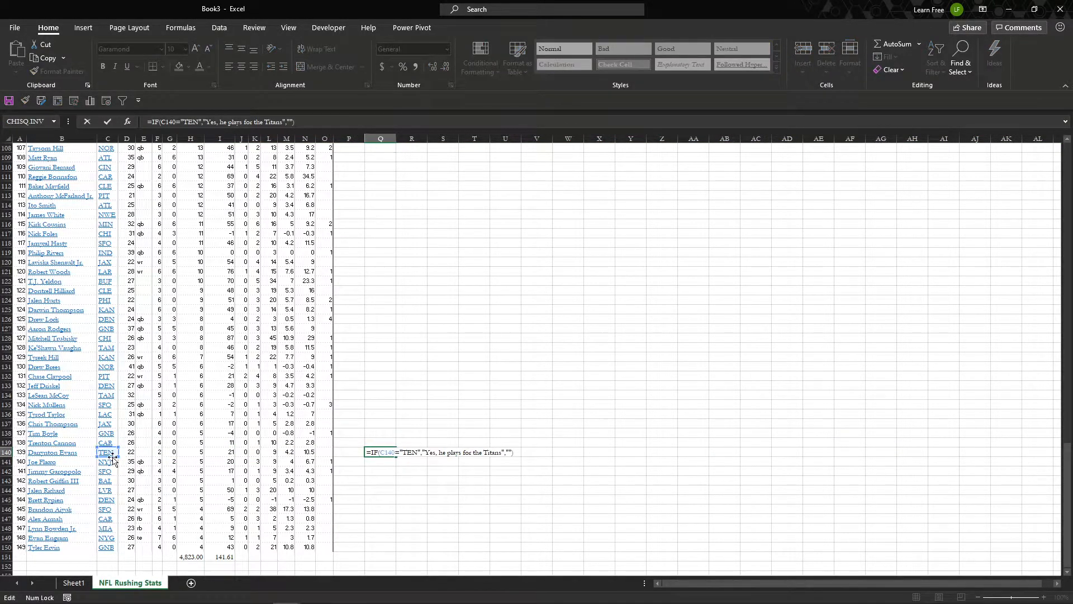
key("Escape")
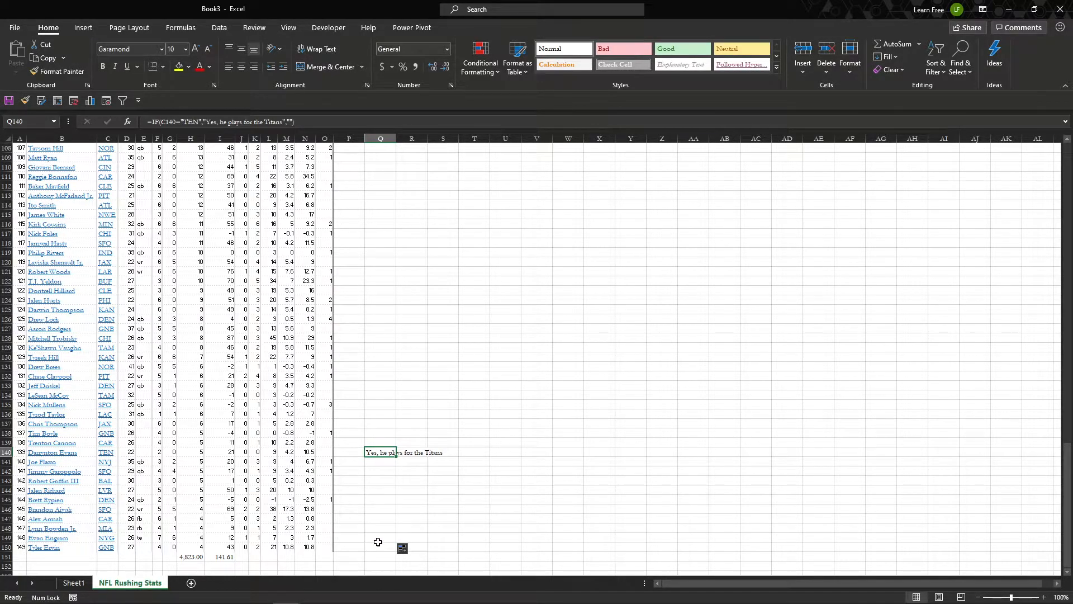
left_click_drag(384, 525, 386, 520)
- Autofit the width of column Q to its IF result text
scroll(426, 368, "up", 20)
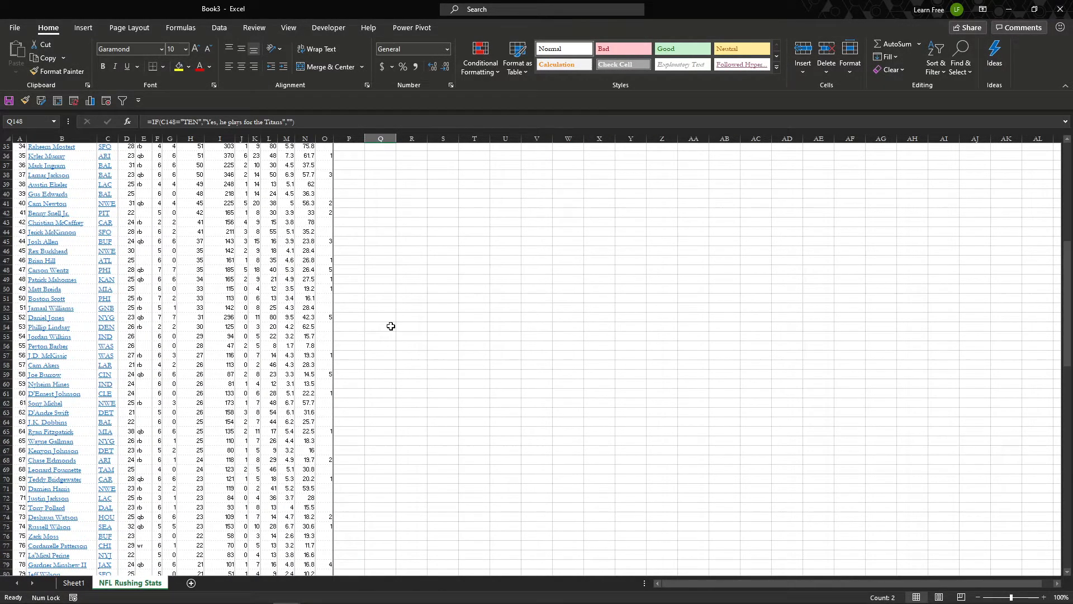
scroll(391, 326, "up", 11)
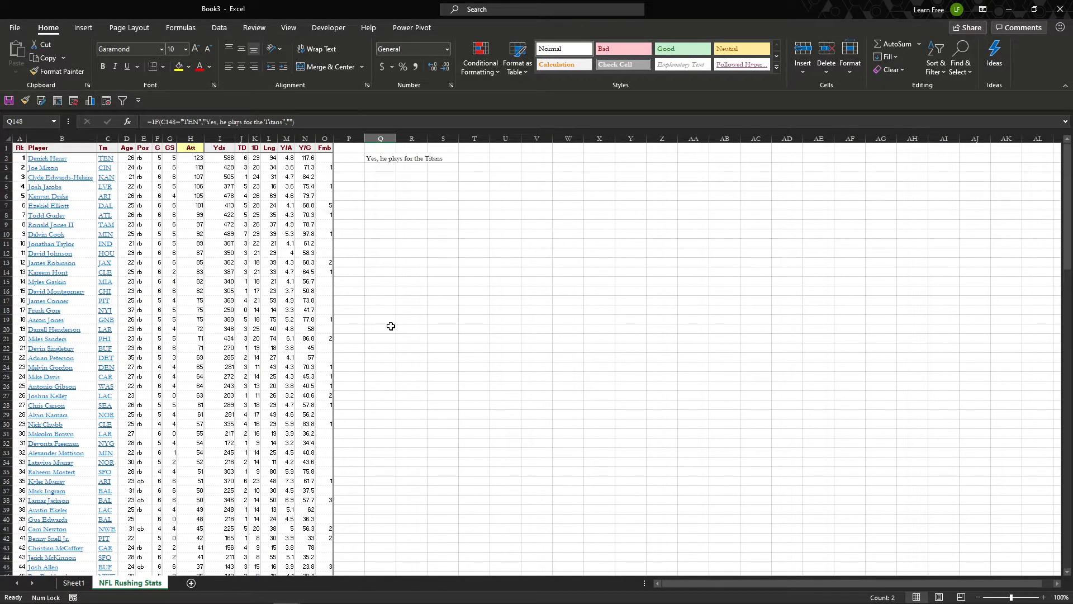
double_click(396, 139)
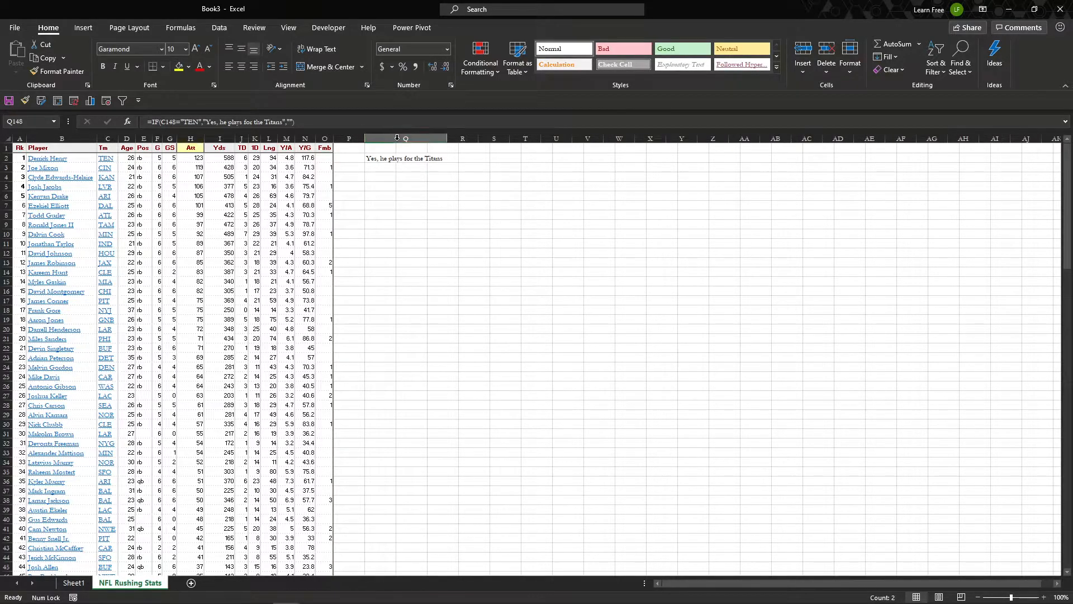
- Start a SUMIF formula in cell R2 with the team column $C$2:$C$150 as the absolute criteria range
left_click(463, 157)
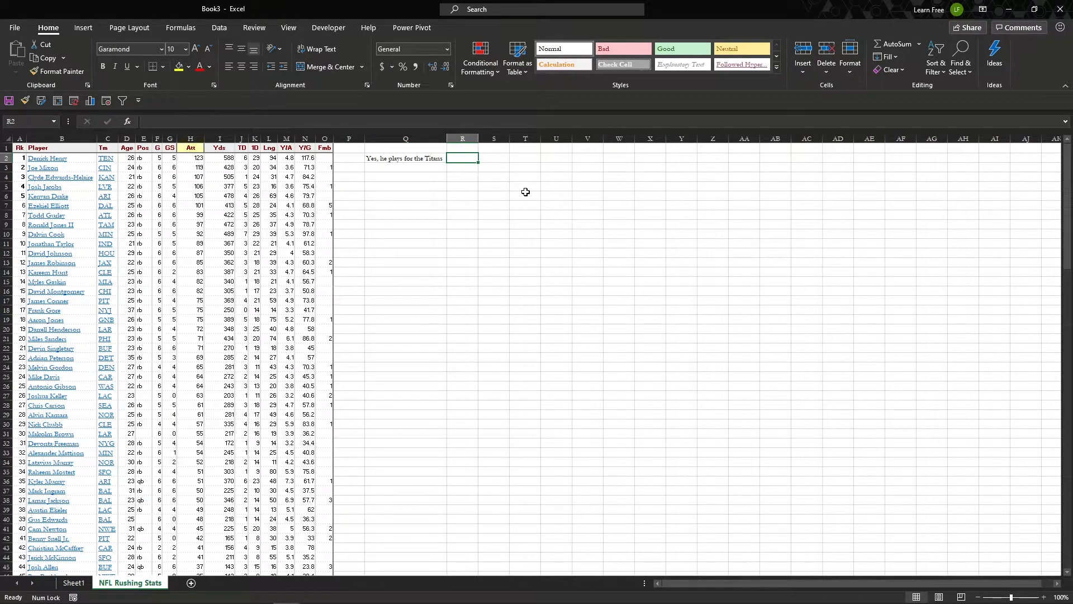
type("=")
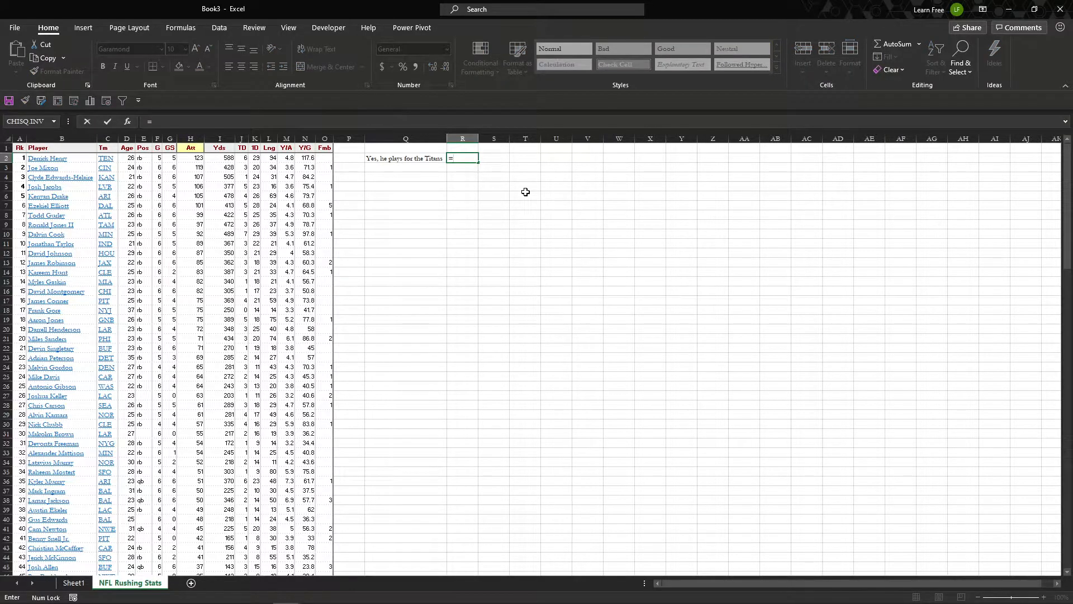
type("SUMIF(")
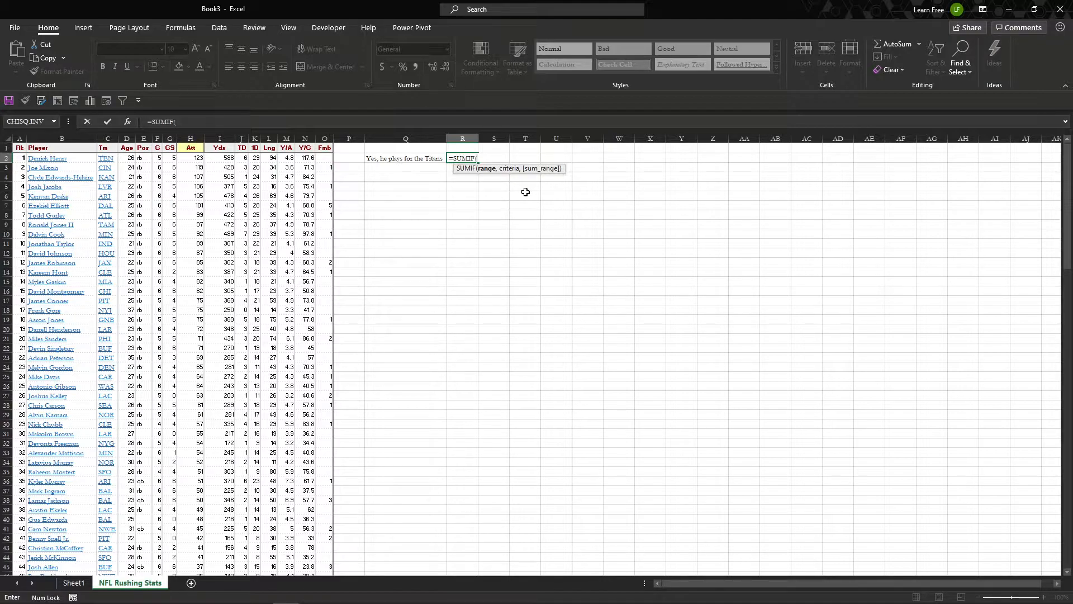
key("Left")
key("Left")
key("Left")
key("Left")
key("Left")
key("Left")
key("Left")
key("Left")
key("Left")
key("Left")
key("Left")
key("Left")
key("Left")
key("Left")
key("Left")
key("ctrl+shift+Down")
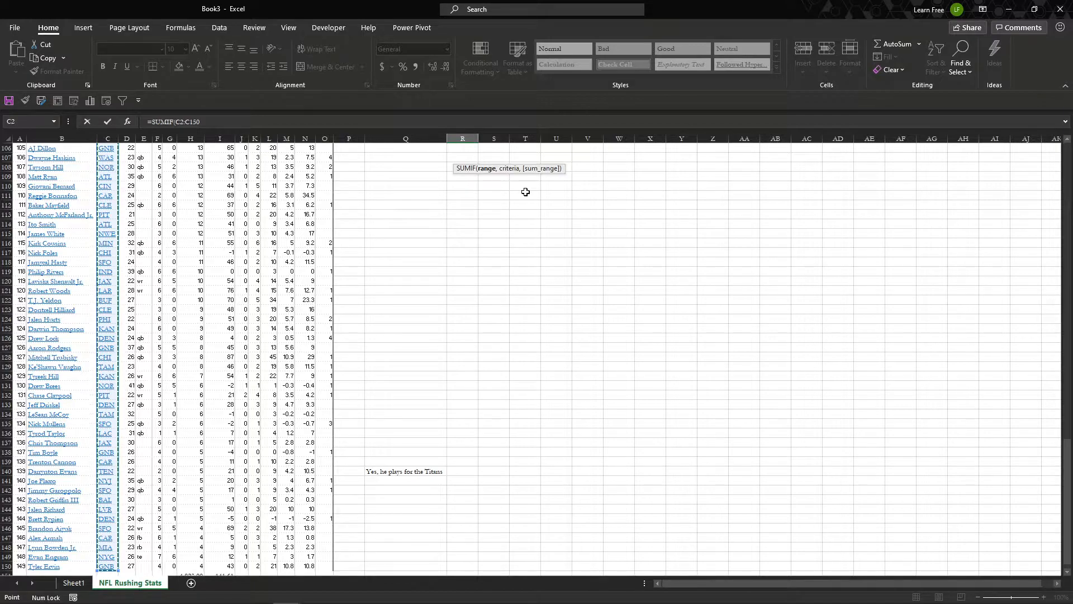
key("F4")
type(",")
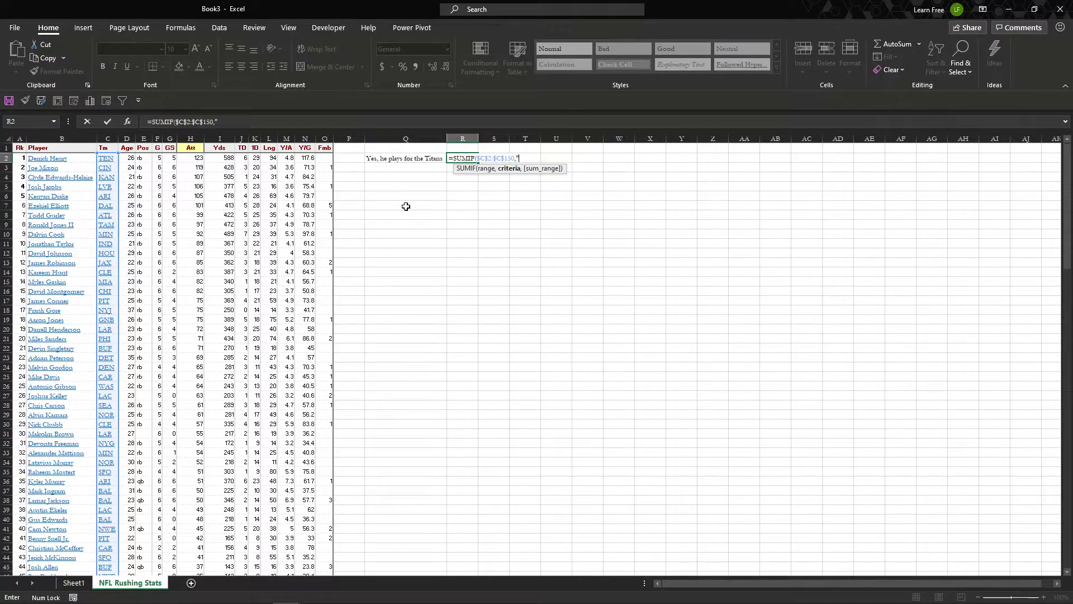
- Complete the SUMIF formula in R2 with "TEN" as the criteria and I2:I150 as the sum range
key("Caps_Lock")
type("TEN\",")
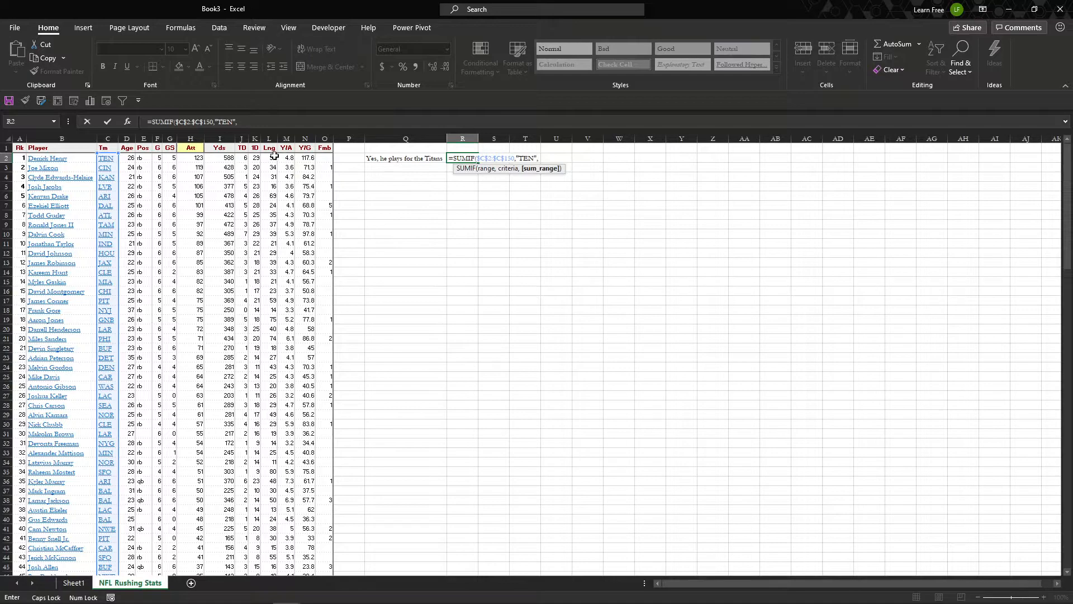
left_click(216, 158)
left_click_drag(216, 178, 219, 551)
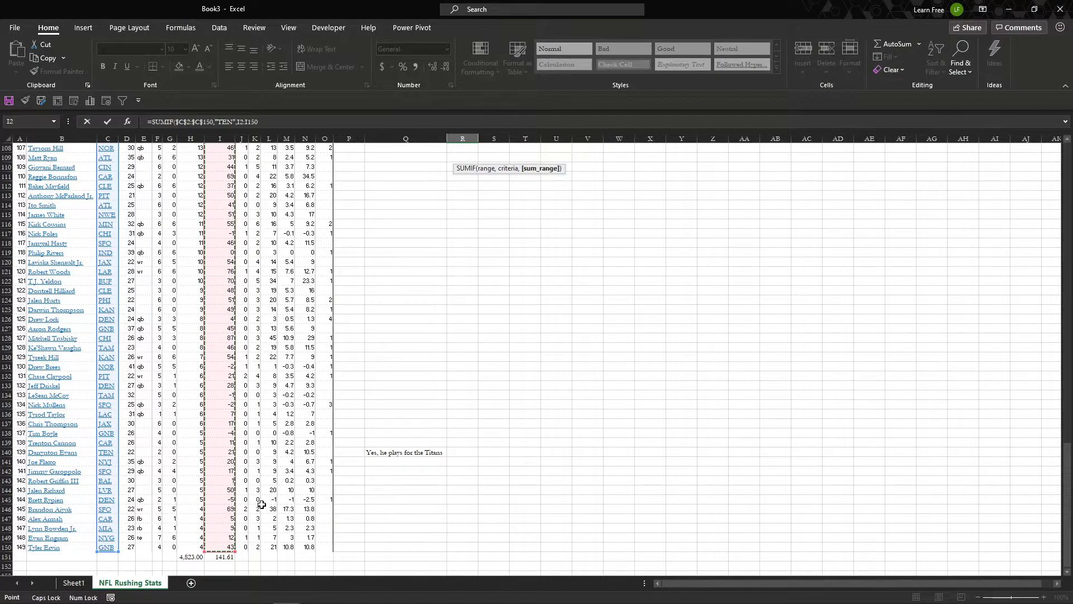
type(")")
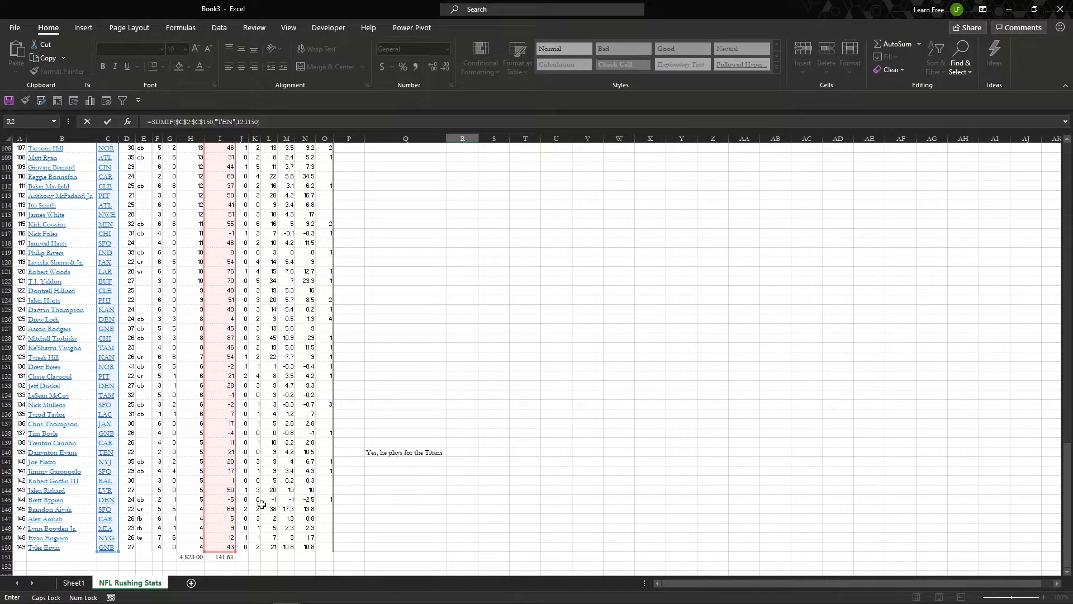
key("Return")
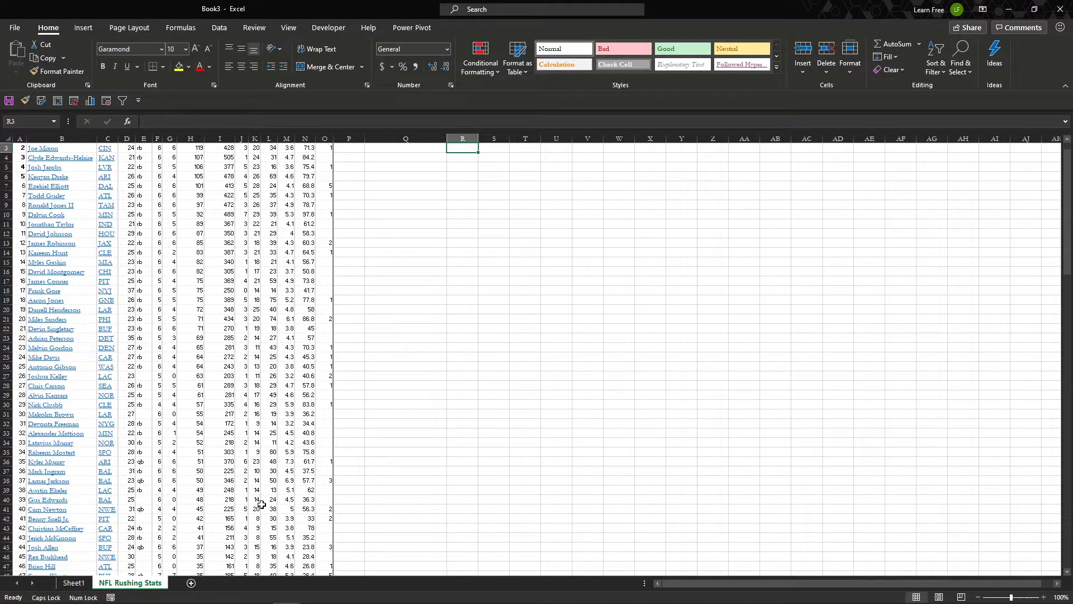
key("Up")
key("Up")
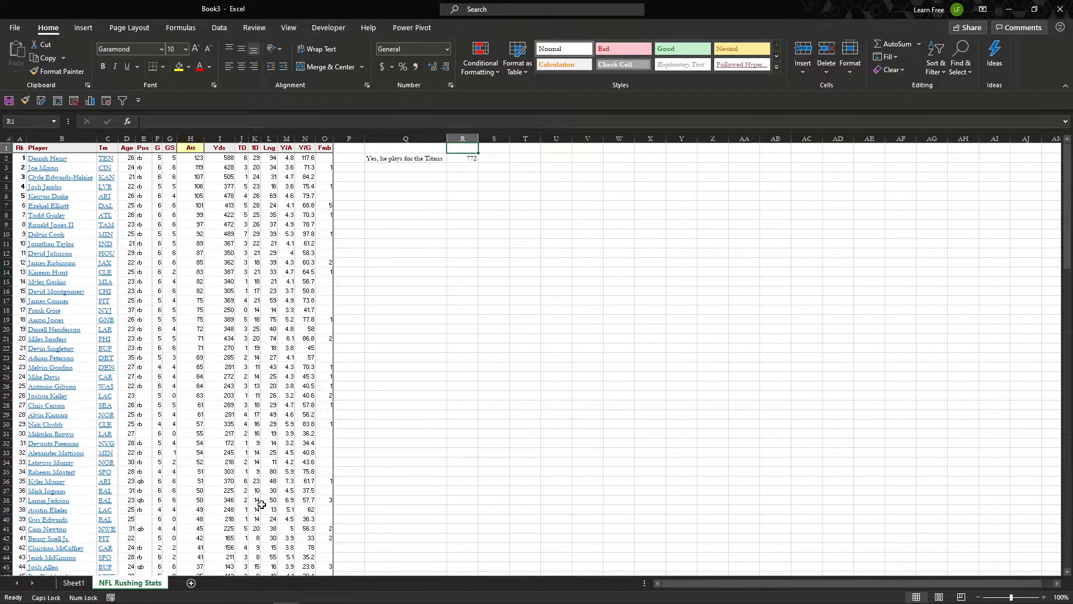
- Check the SUMIF result in R2 by selecting the Titans players' yards in I2, I94, I101 and I140 together and reading their sum
left_click(221, 157)
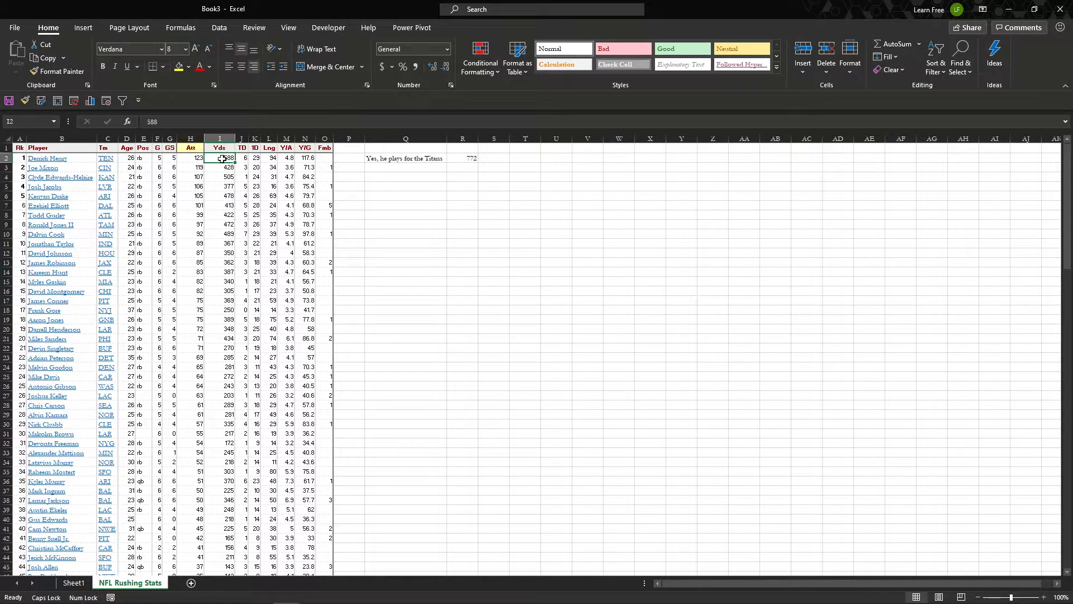
scroll(233, 189, "down", 12)
scroll(233, 189, "down", 10)
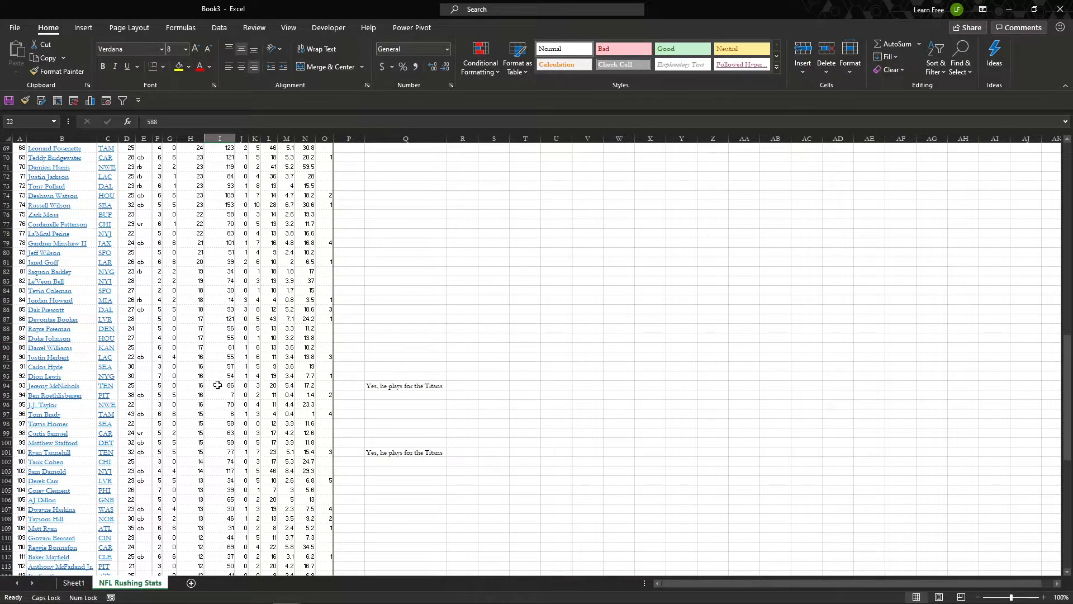
left_click(218, 385, "ctrl")
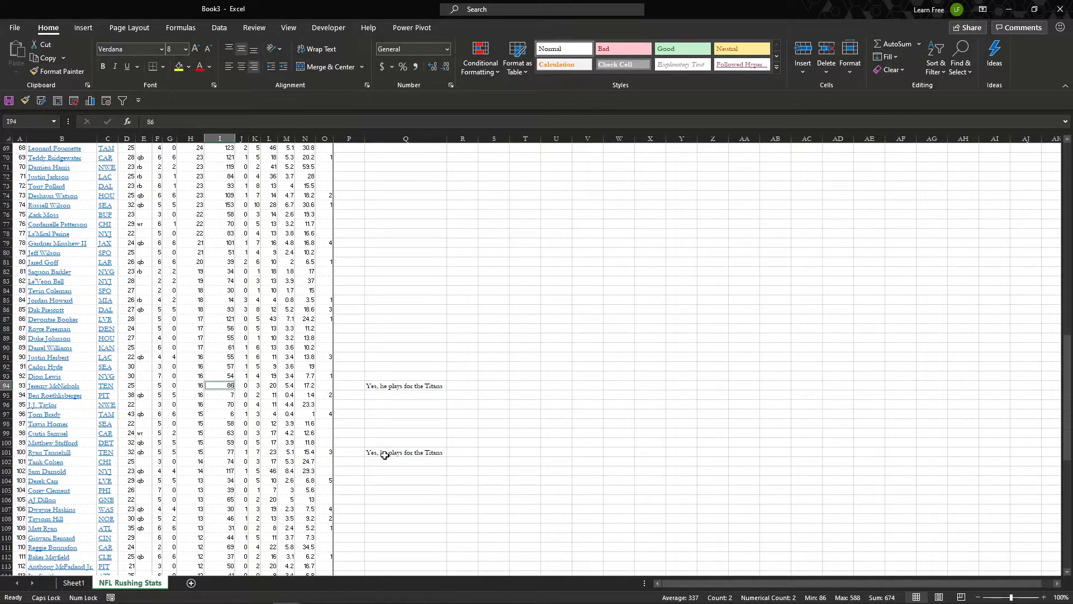
left_click(220, 452, "ctrl")
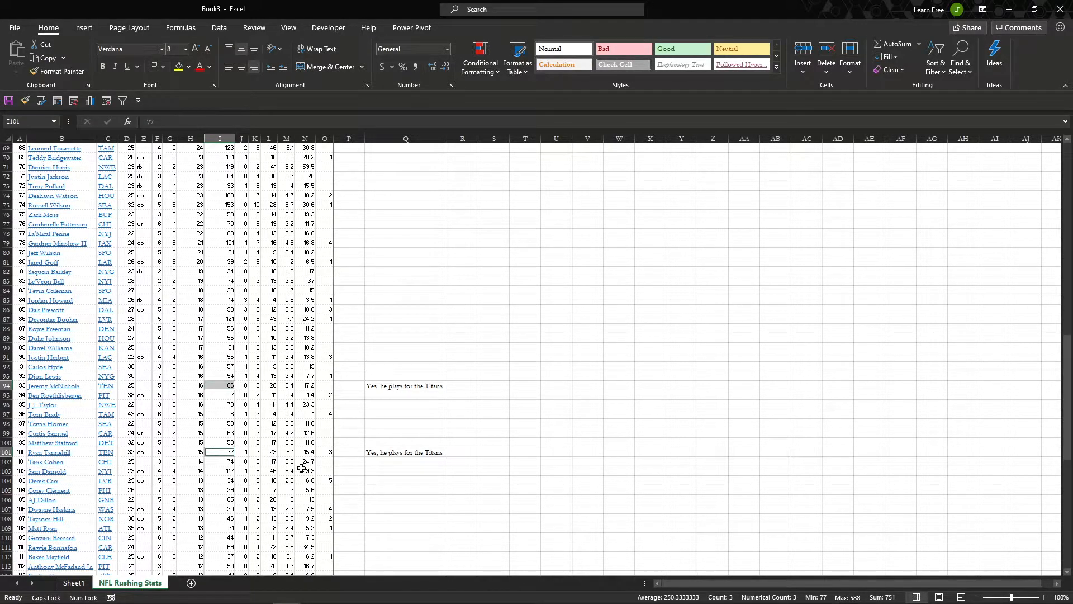
scroll(275, 420, "down", 4)
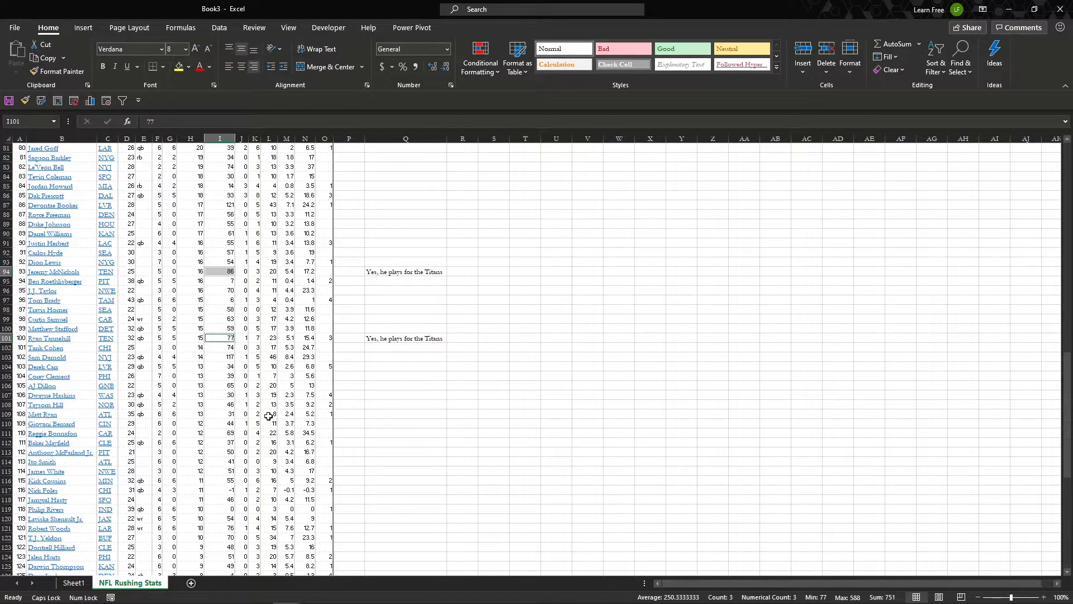
scroll(269, 416, "down", 9)
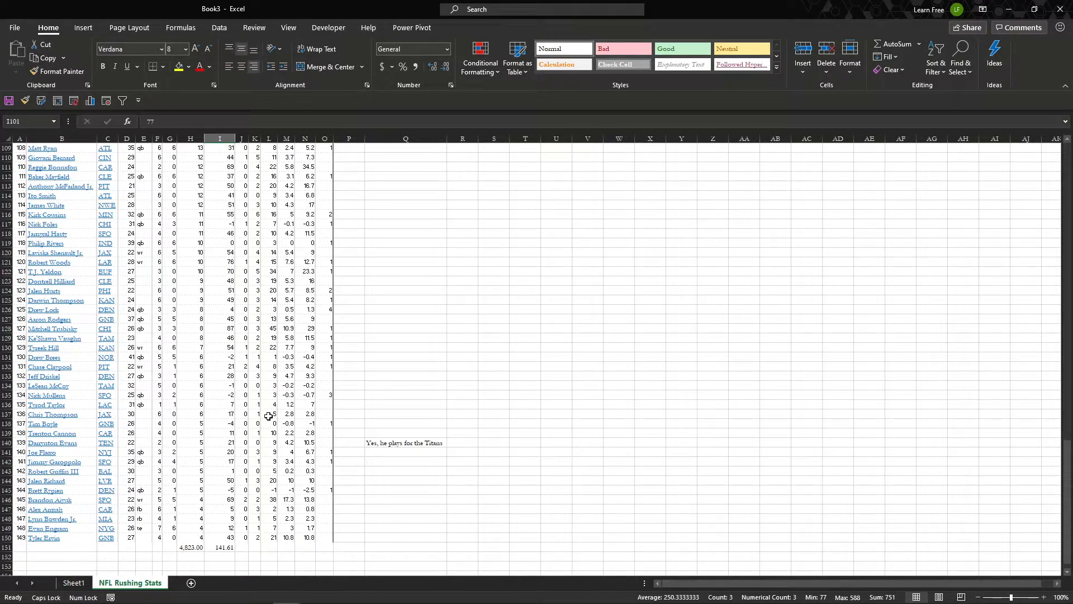
left_click(217, 444, "ctrl")
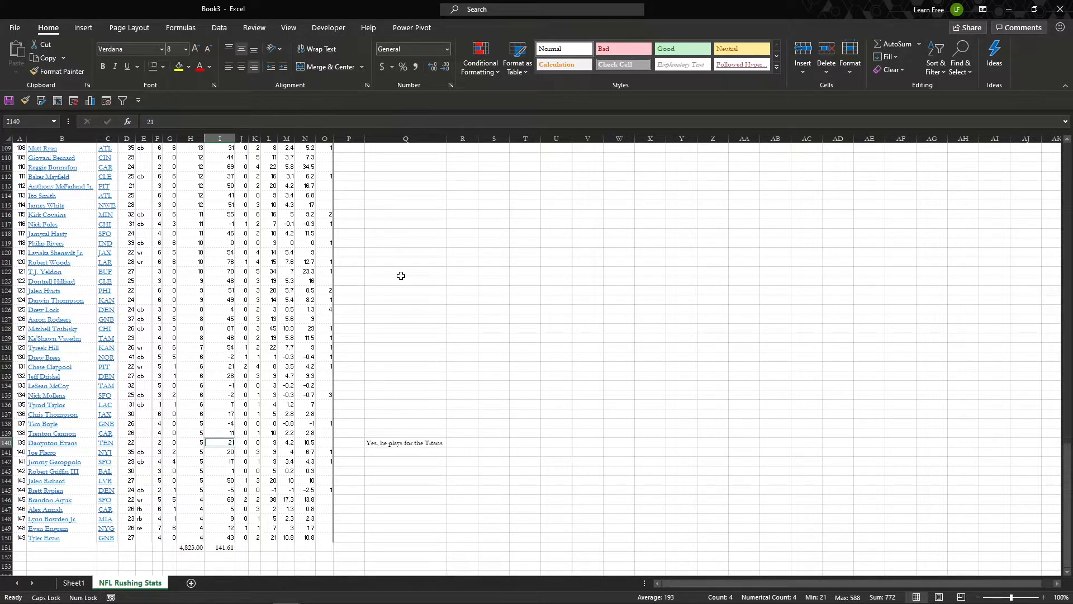
scroll(400, 276, "up", 20)
left_click(463, 159)
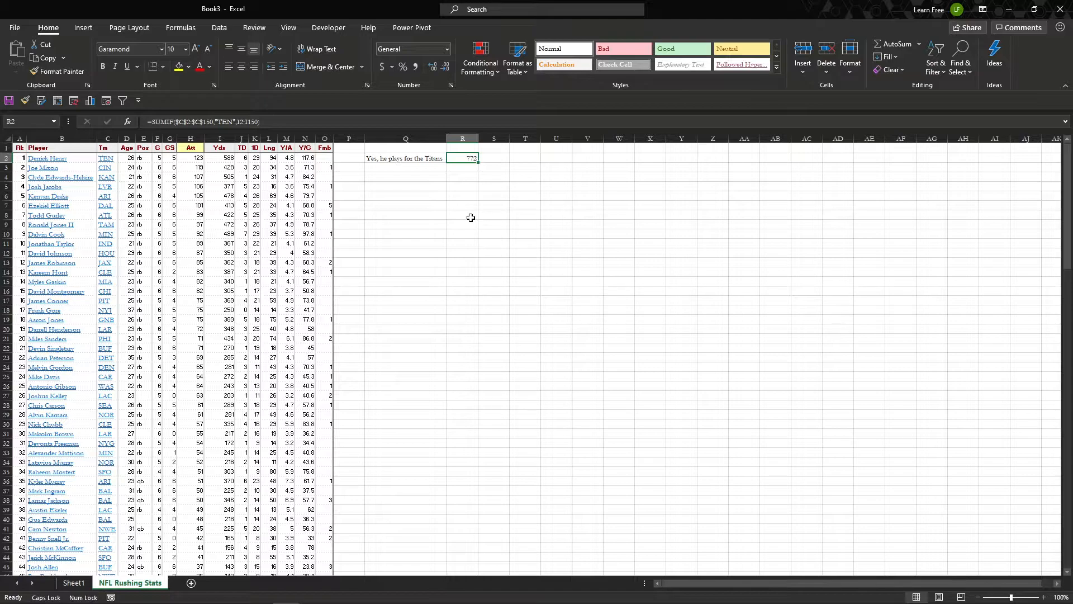
- Make the Vlookup entry in the topic list on Sheet1 bold and go back to the NFL Rushing Stats sheet
left_click(73, 582)
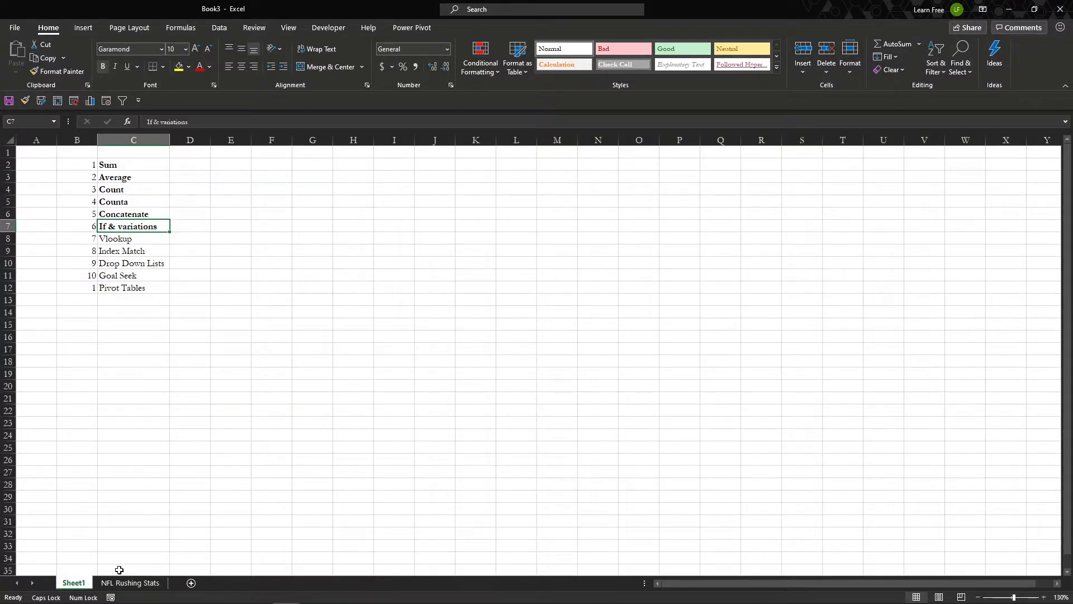
key("Down")
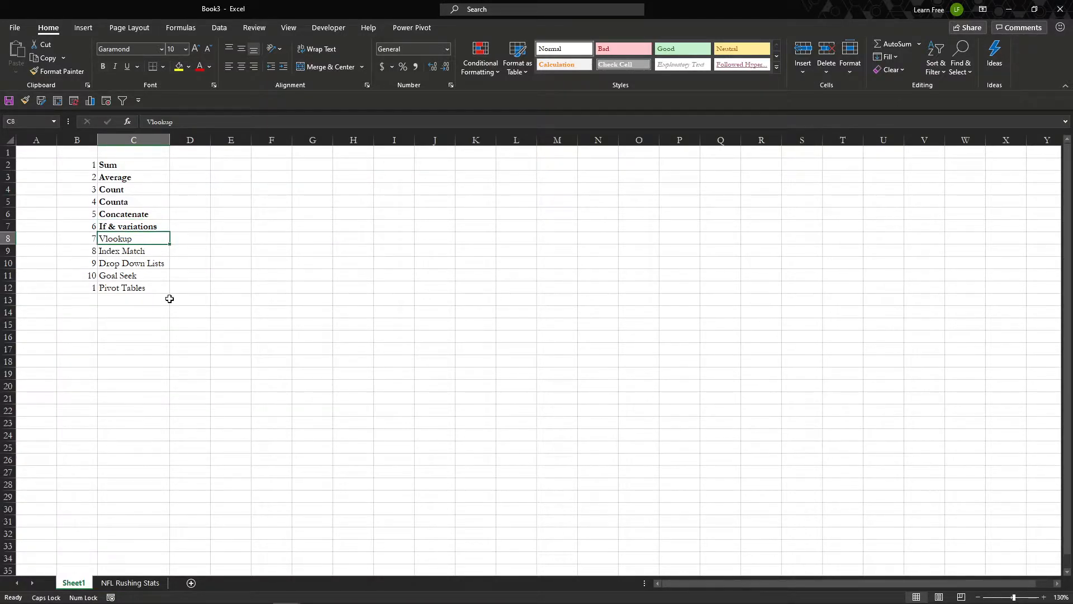
key("ctrl+b")
key("ctrl+Page_Down")
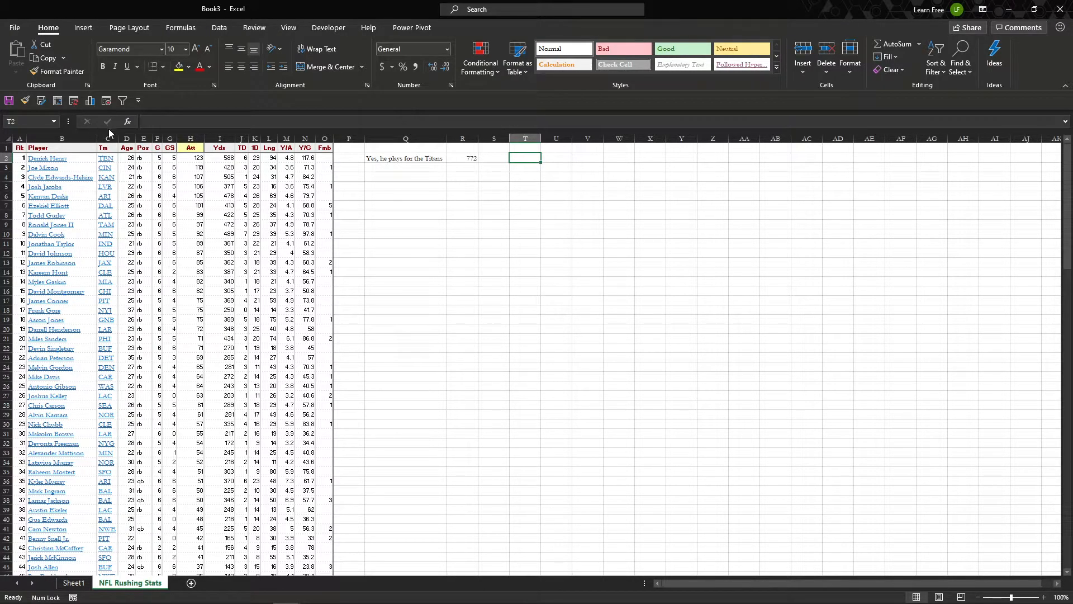
left_click_drag(109, 135, 190, 138)
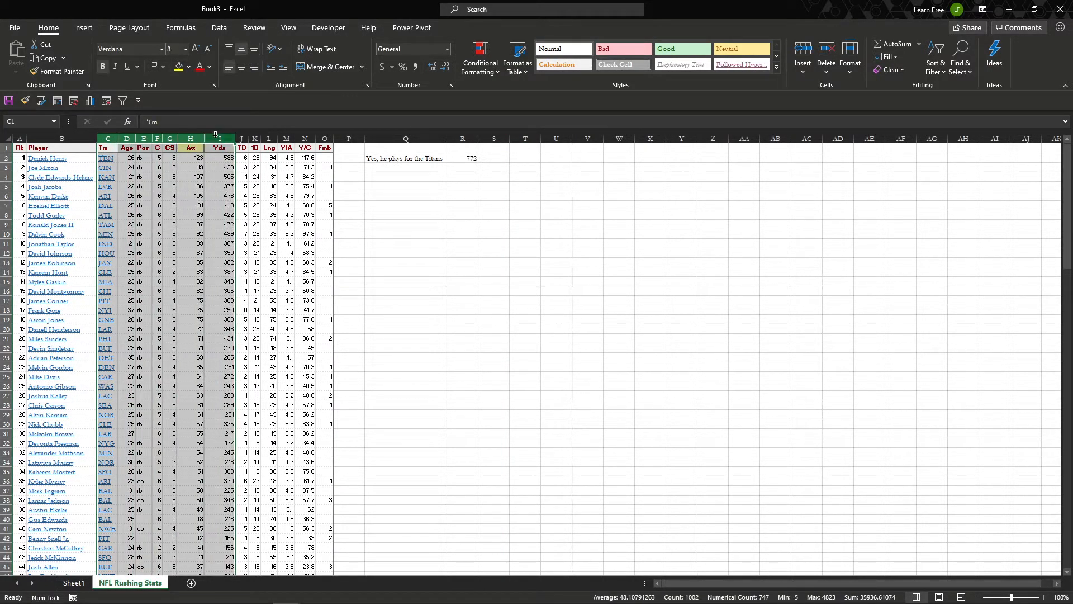
left_click(181, 175)
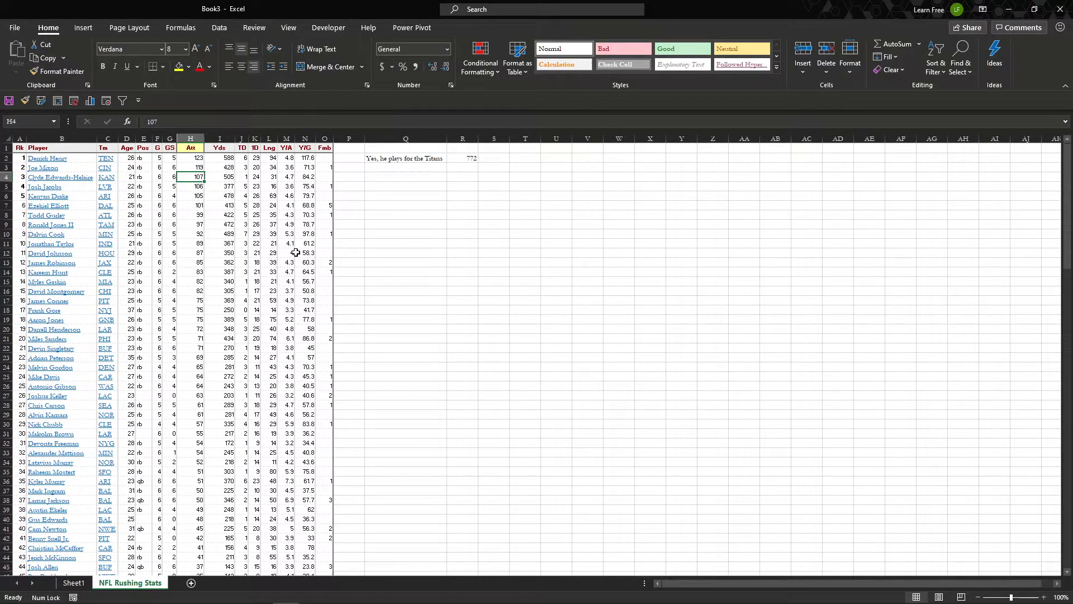
- Copy the player name from cell B26 into cell T2 and autofit the width of column T
left_click(493, 160)
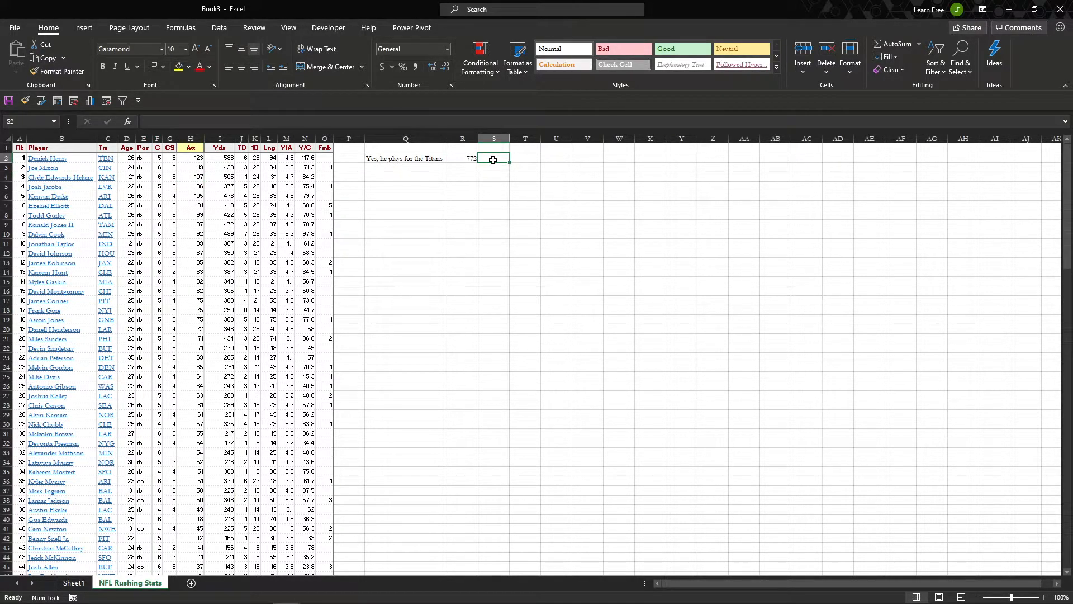
key("Tab")
left_click(139, 389)
key("Left")
key("Left")
key("Left")
key("ctrl+c")
key("ctrl+Right")
key("Right")
key("Right")
key("Right")
key("Right")
key("Right")
key("ctrl+Up")
key("Down")
key("ctrl+v")
key("Escape")
key("Tab")
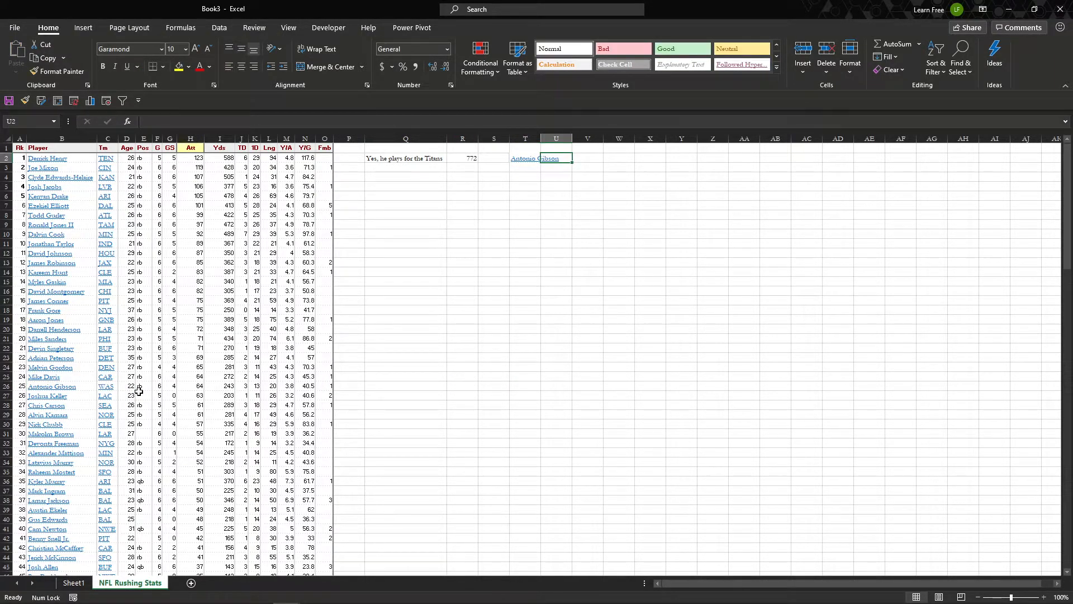
key("alt+h")
type("oi")
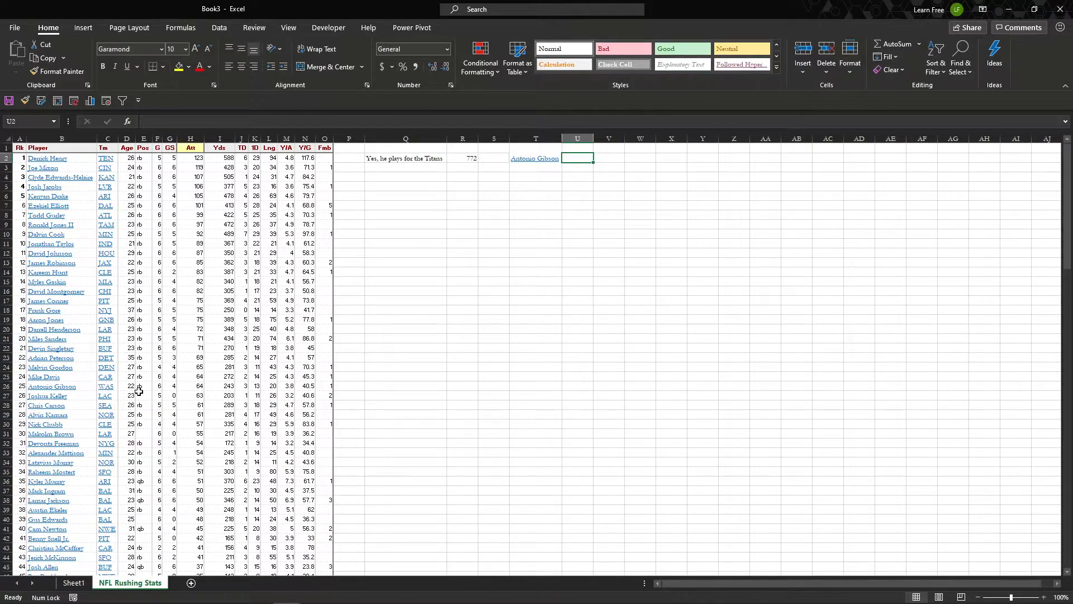
- Enter a VLOOKUP in U2 that finds T2 in the absolute range $B:$D and returns column 2 with match type 0
type("=VLOOKUP(")
key("Left")
type(",")
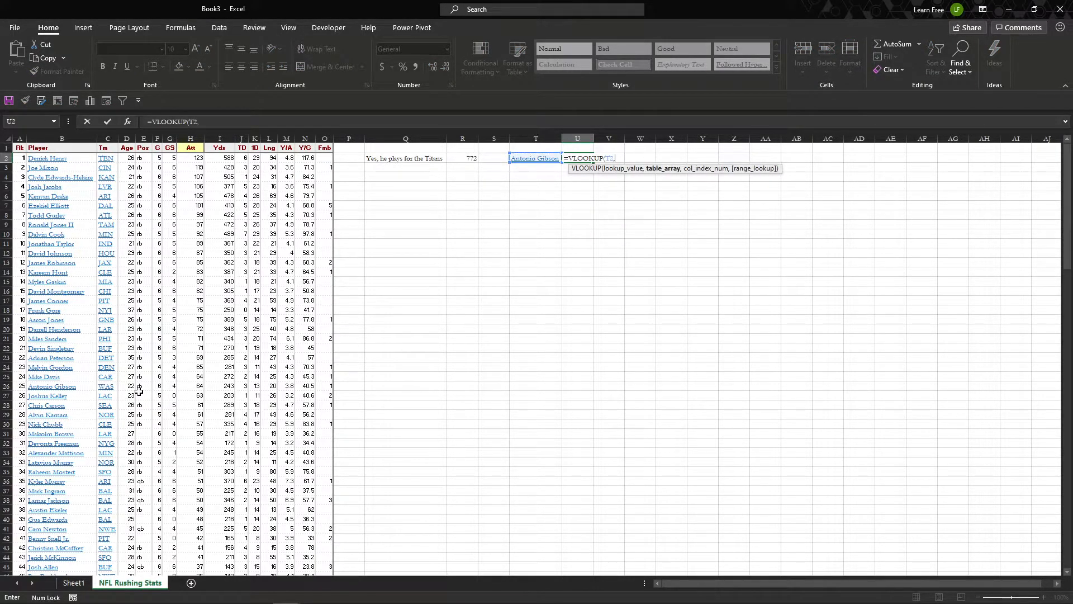
left_click(63, 139)
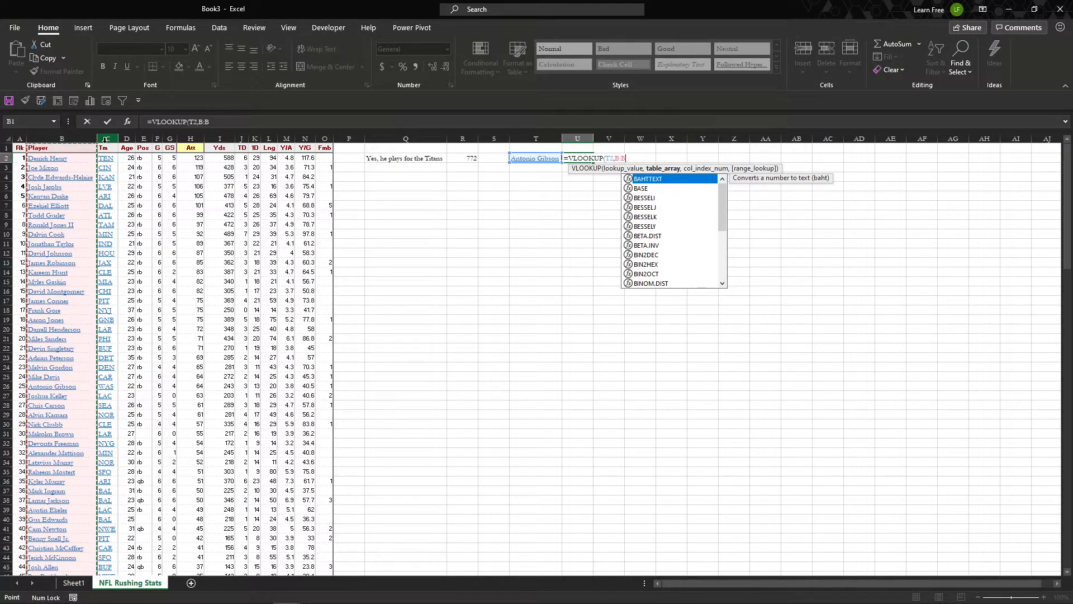
left_click_drag(78, 140, 129, 141)
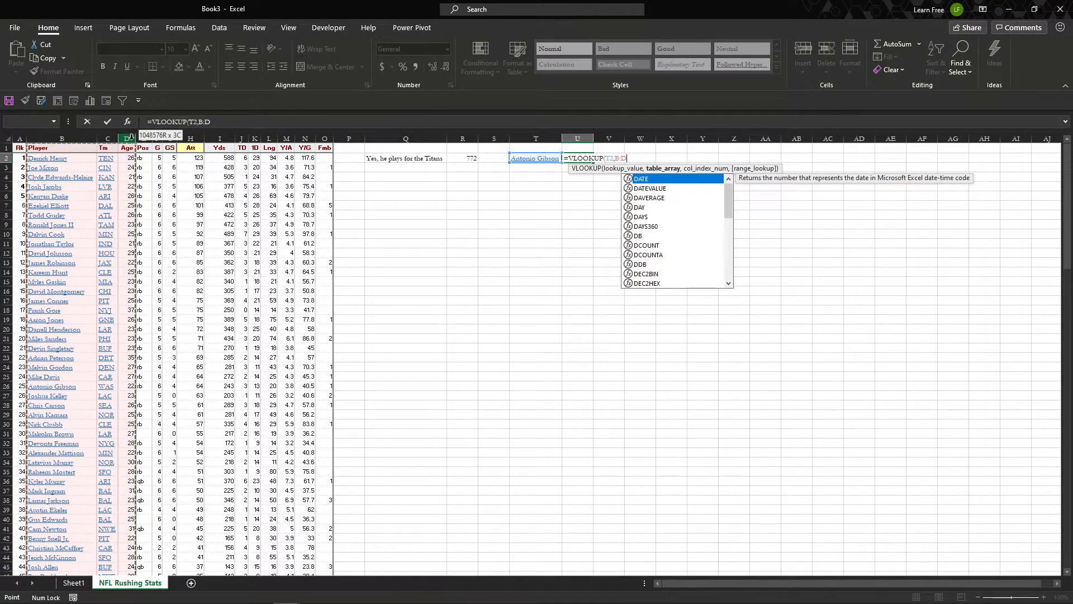
key("F4")
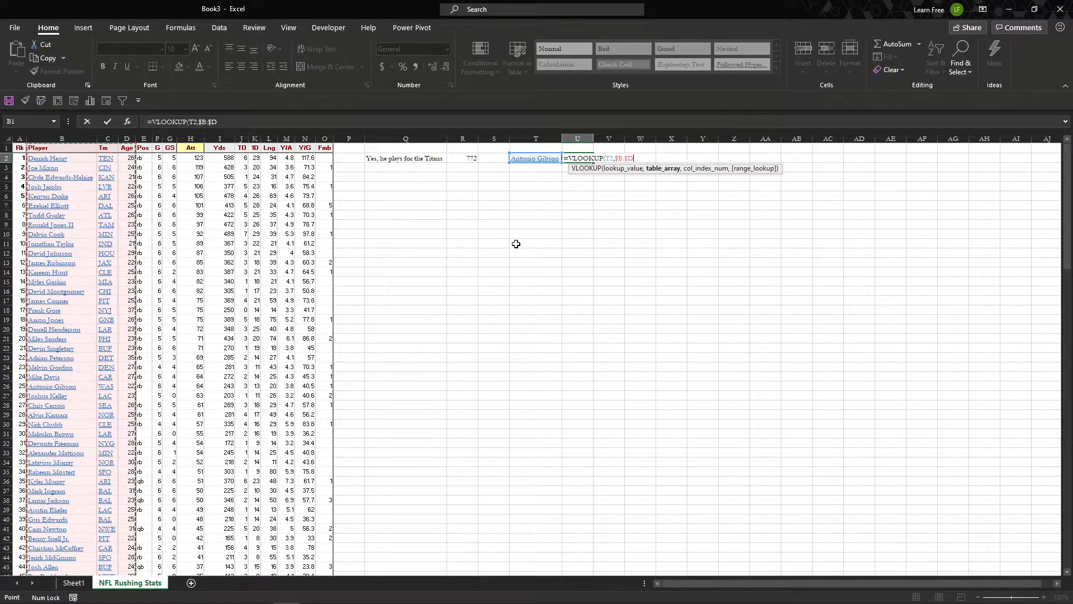
type(",2")
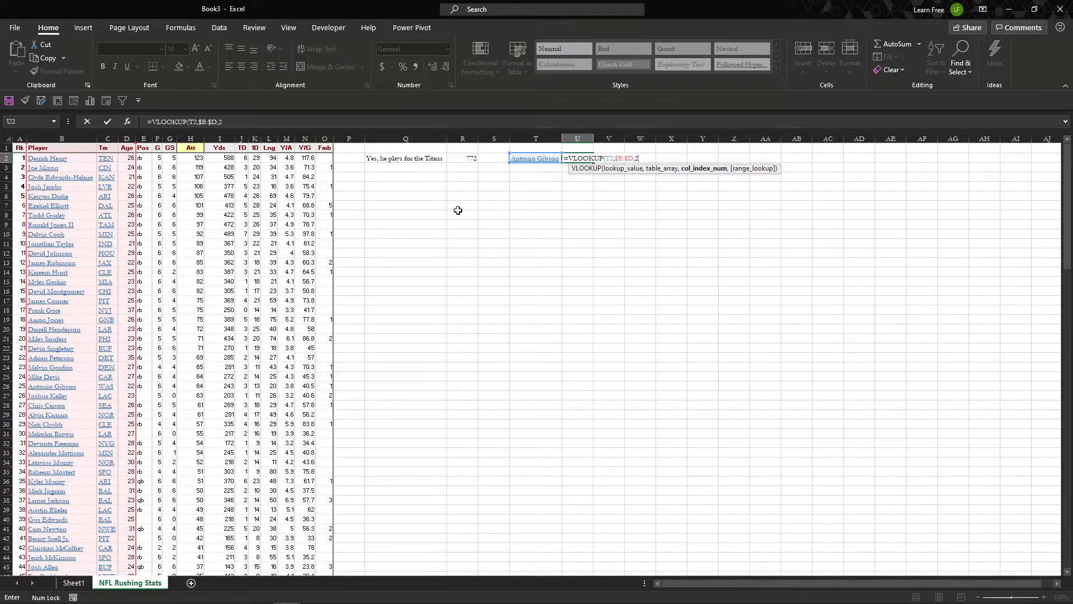
type(",")
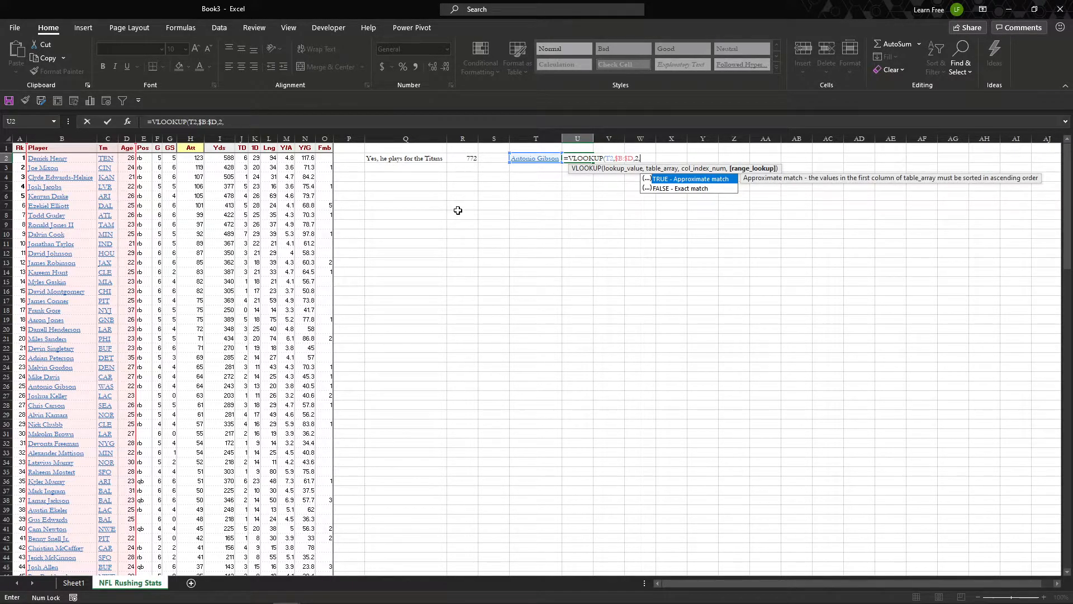
type("0)")
key("Return")
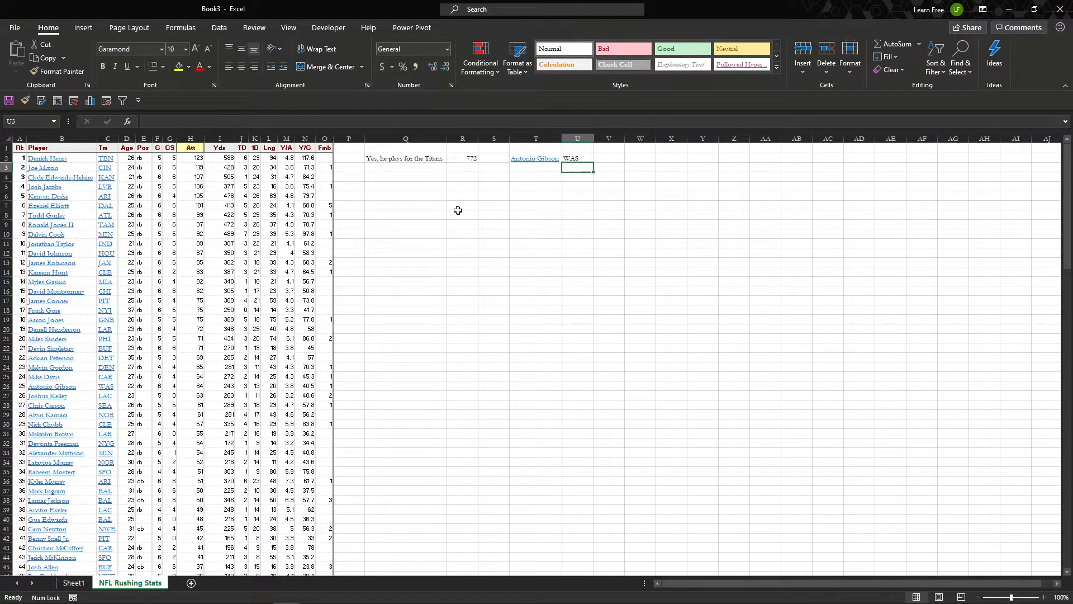
key("Up")
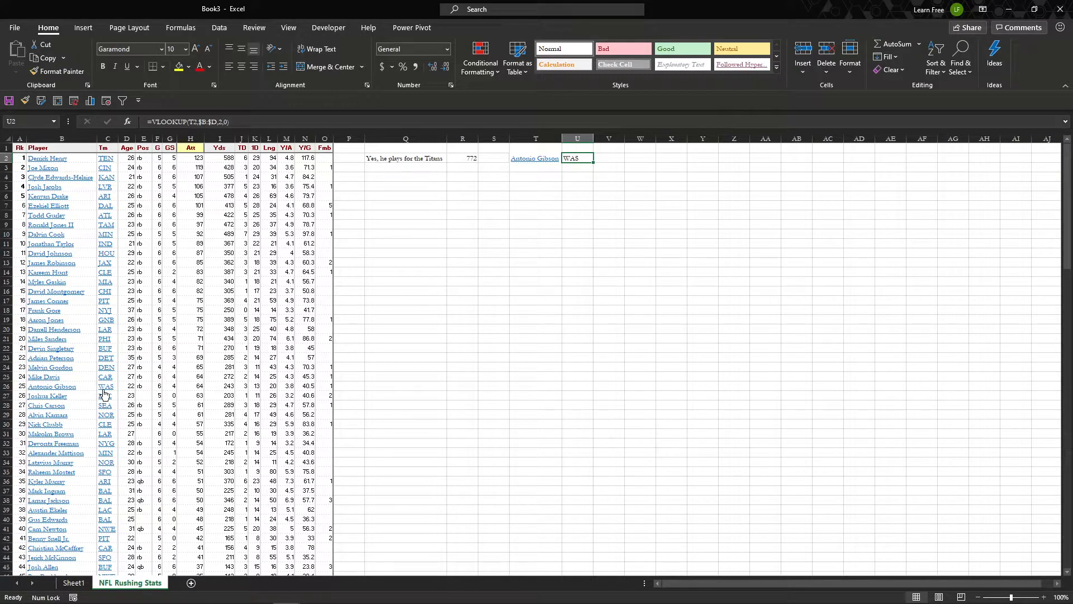
- Enter a VLOOKUP in V2 that finds T2 in the absolute range $B:$D and returns column 3 with match type 0
left_click(609, 159)
type("=VLOOKUP(")
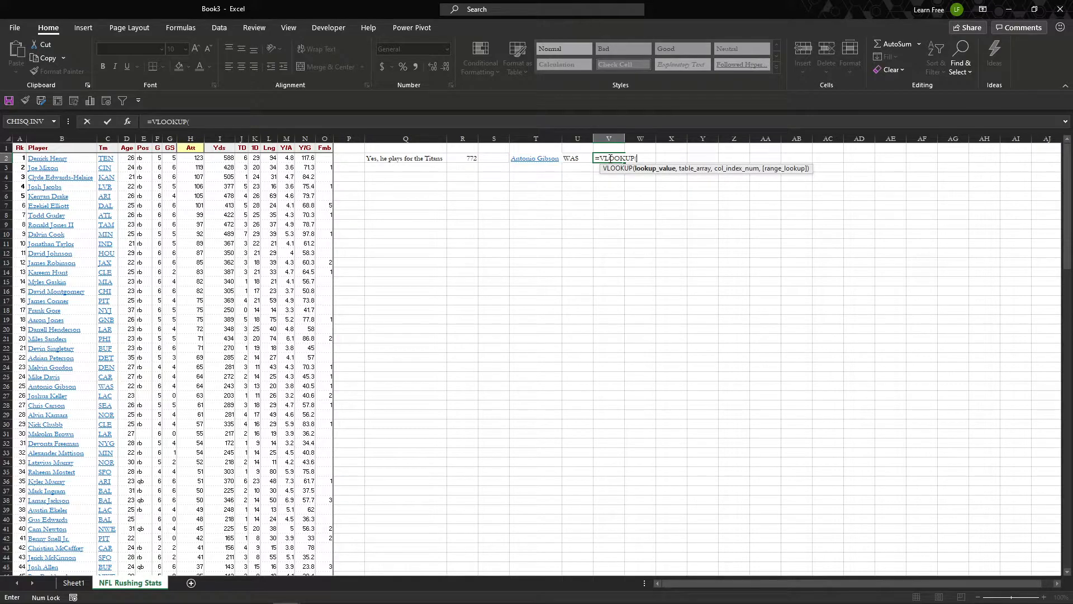
key("Left")
key("Left")
type(",")
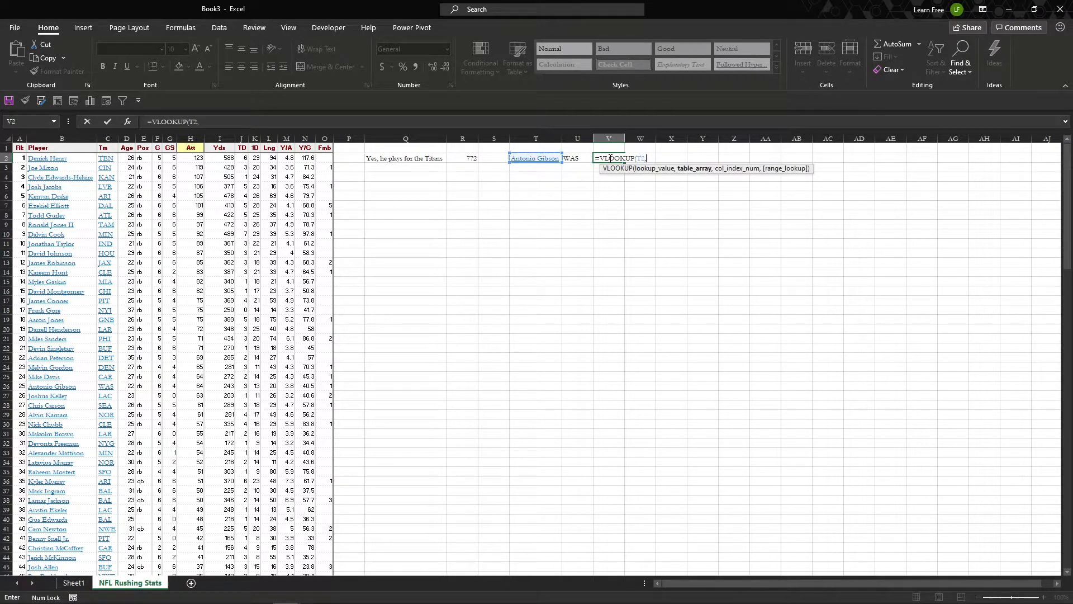
left_click_drag(75, 139, 129, 141)
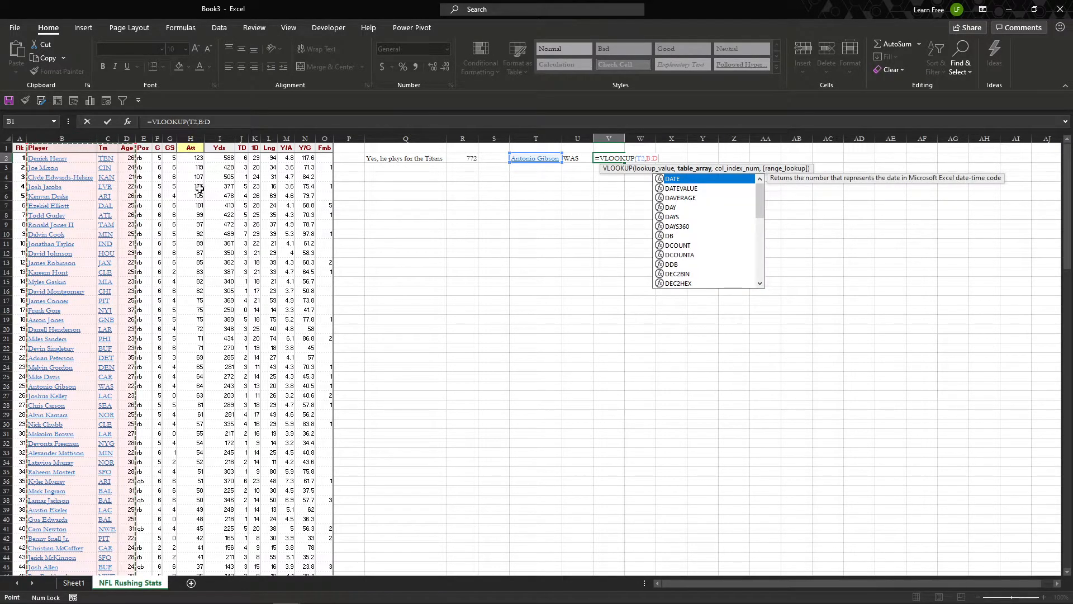
key("F4")
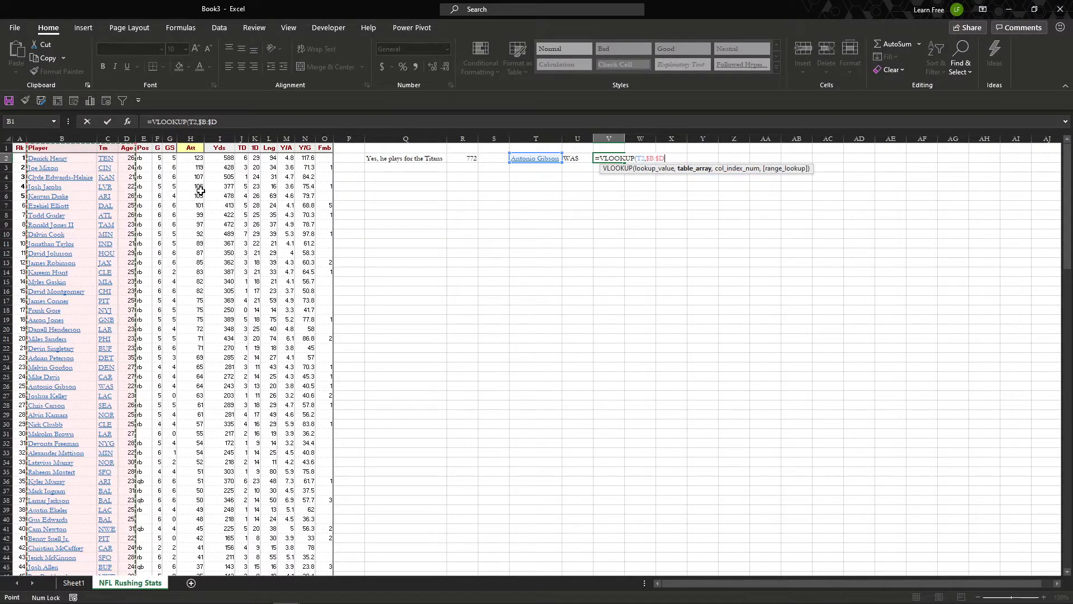
type(",")
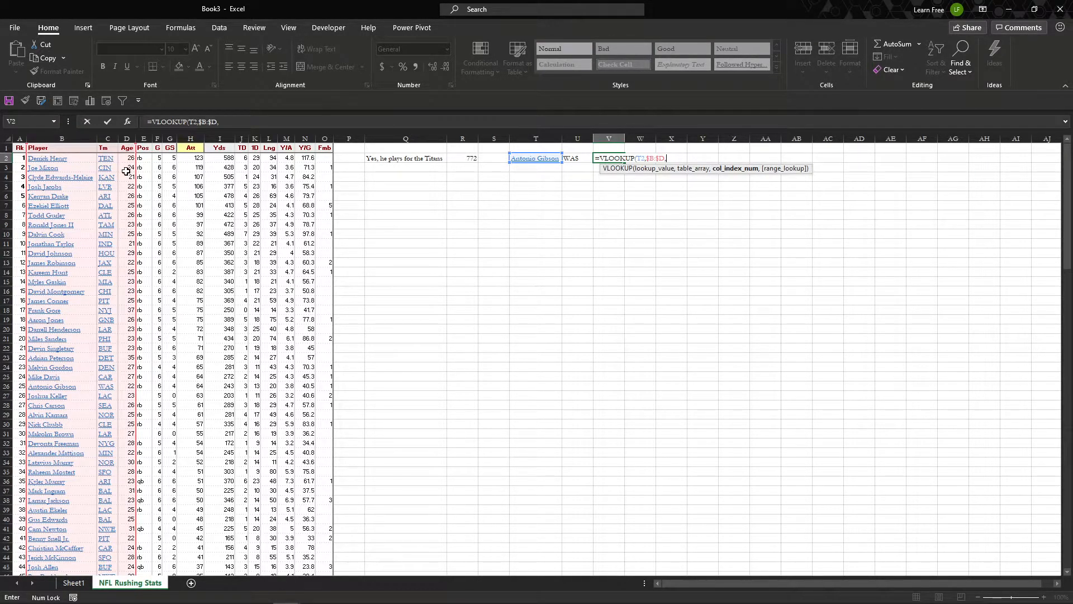
type("3,")
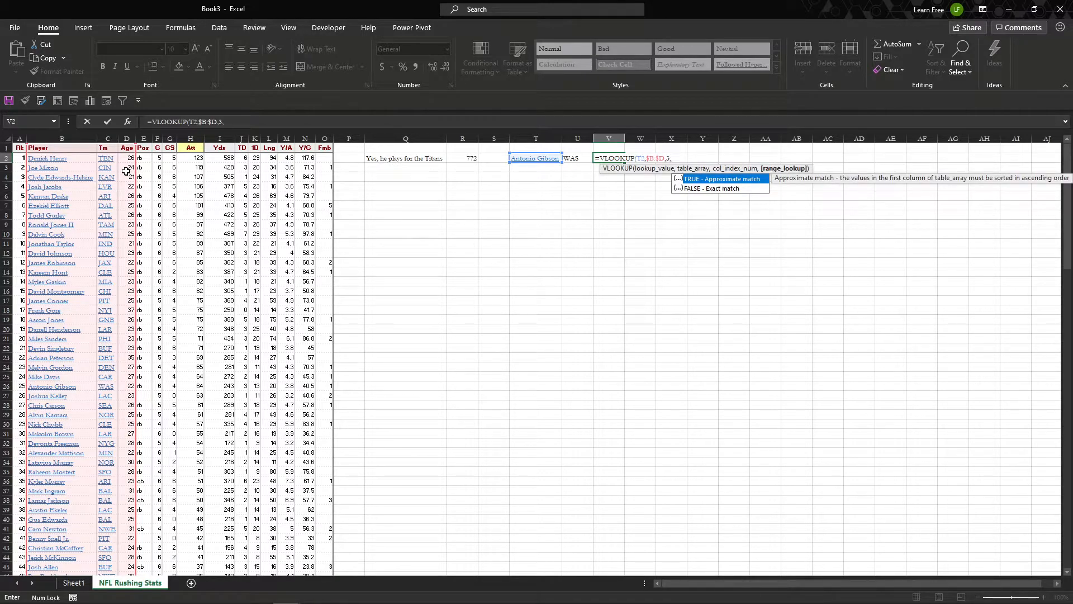
type("0)")
key("Return")
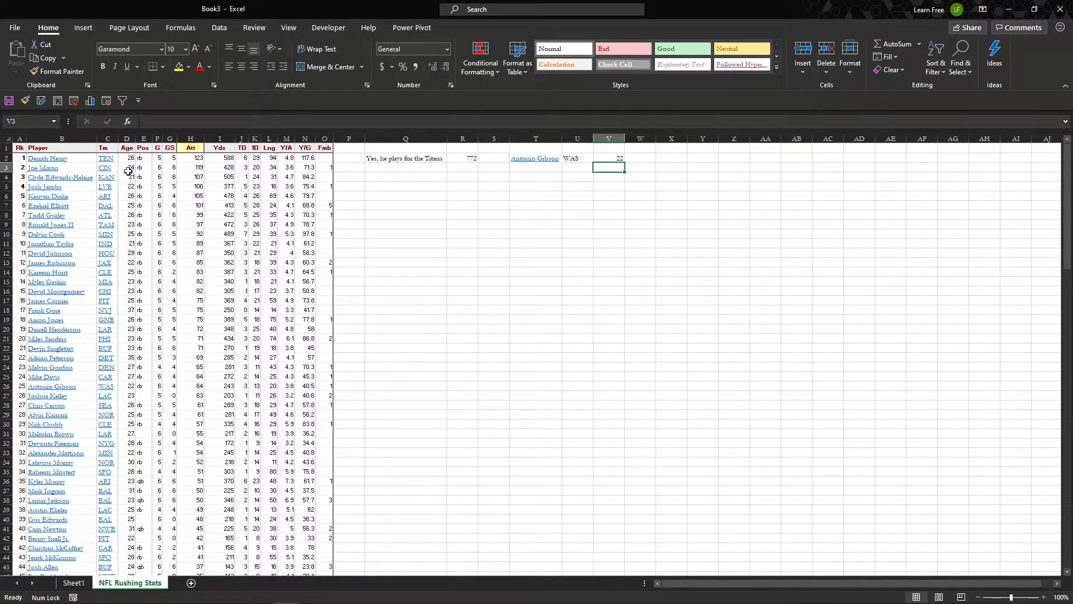
- Remove the hyperlink look from the player name in T2 by copying the plain cell format of U2 onto it
left_click(569, 151)
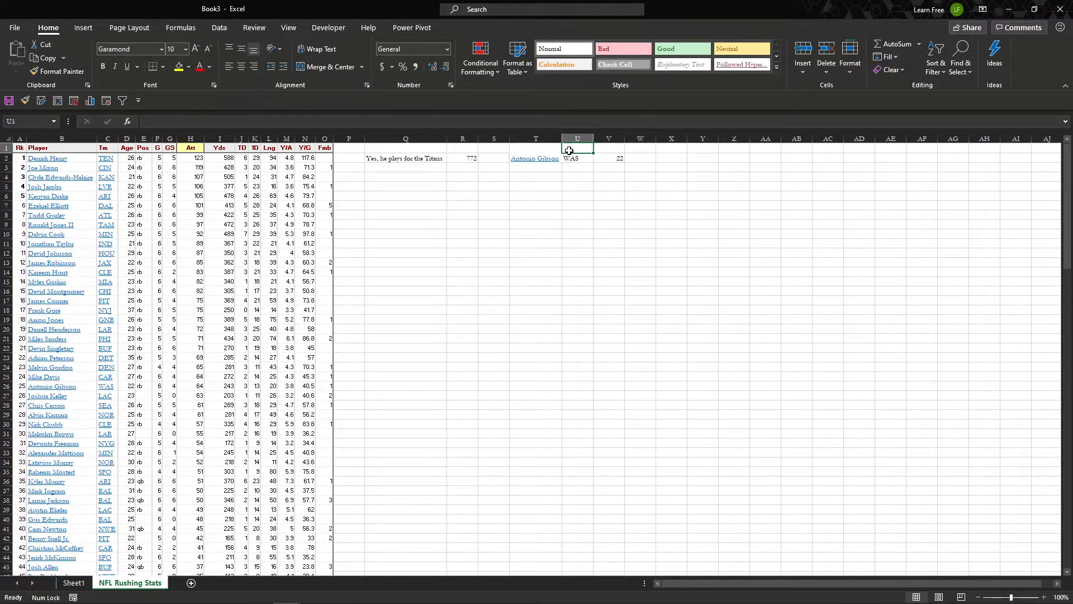
key("alt+2")
left_click(532, 150)
left_click(533, 196)
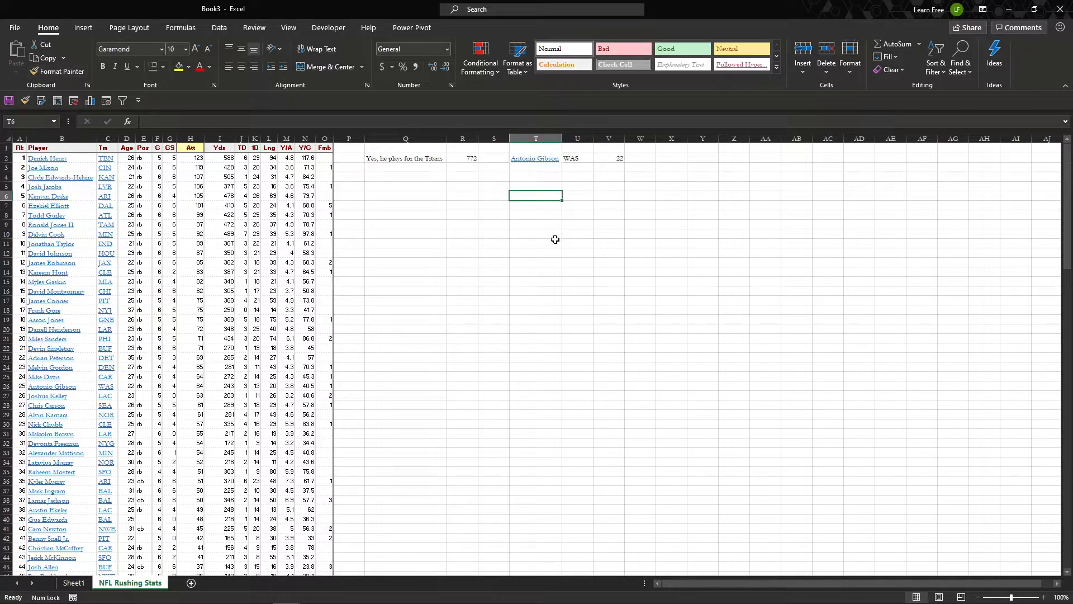
left_click(578, 161)
key("alt+2")
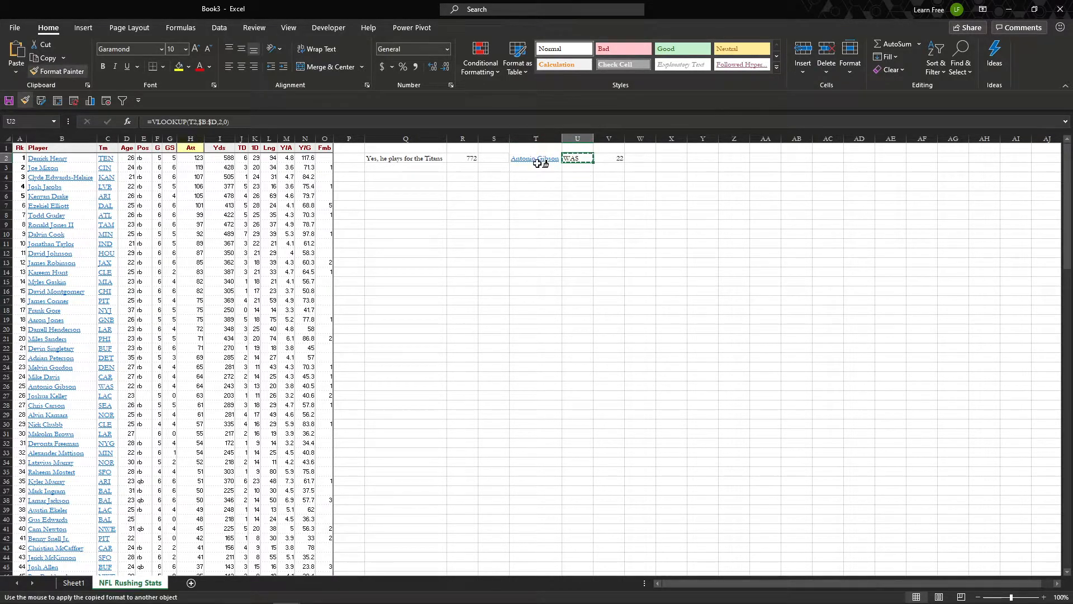
left_click(537, 162)
left_click(556, 187)
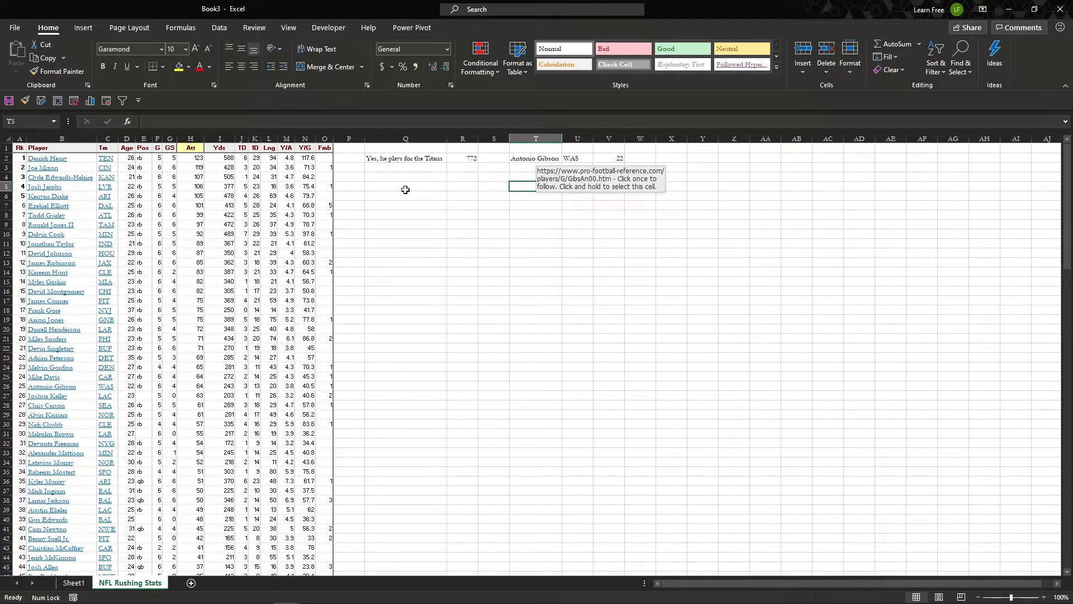
- Insert a blank column before the Tm column to test how the VLOOKUP formulas react
left_click(110, 138)
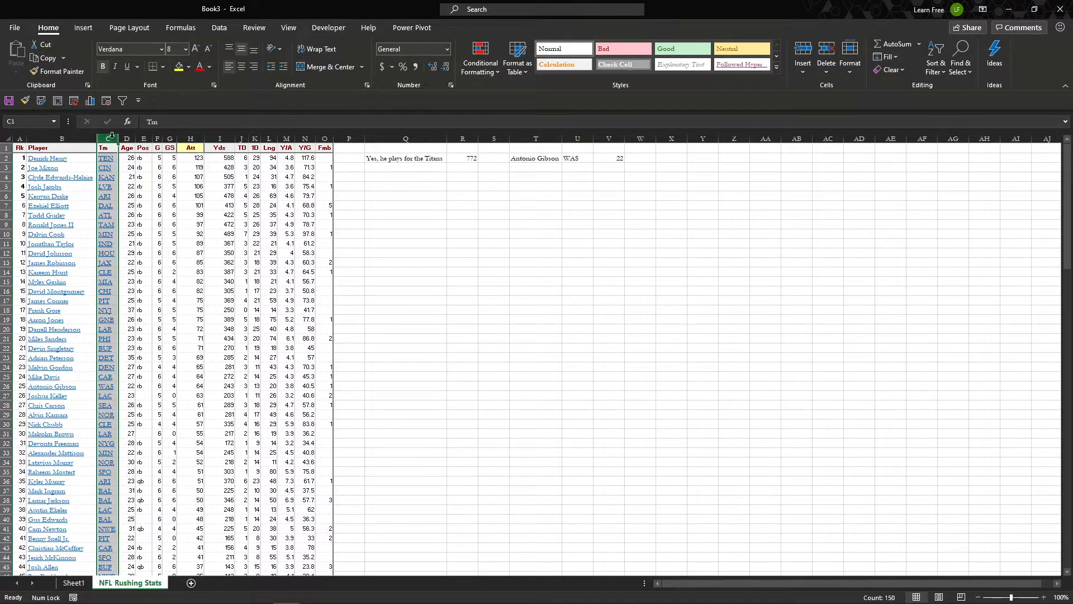
right_click(107, 138)
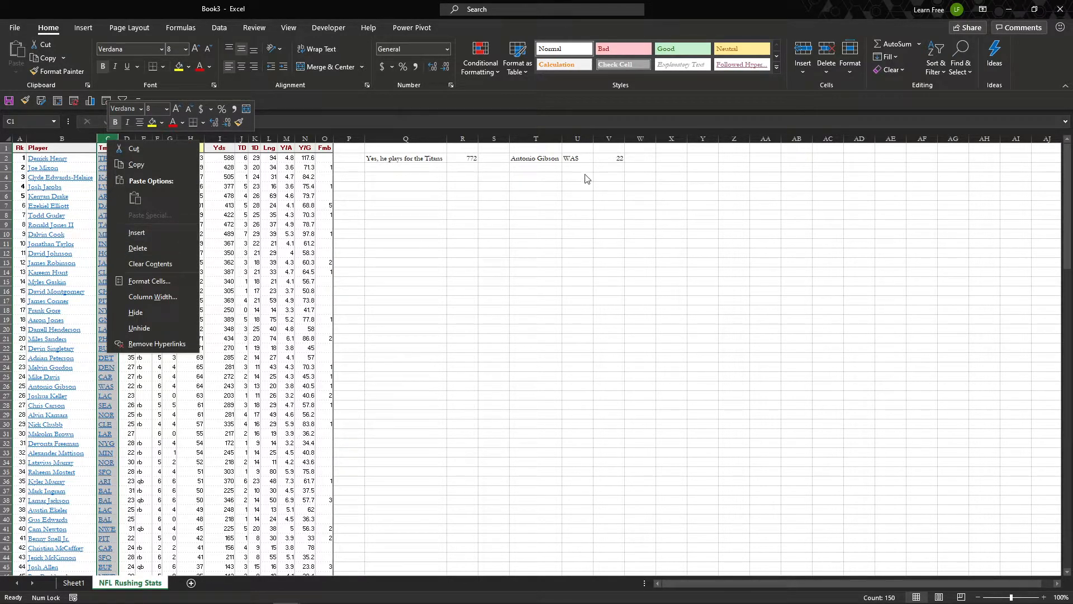
left_click(149, 234)
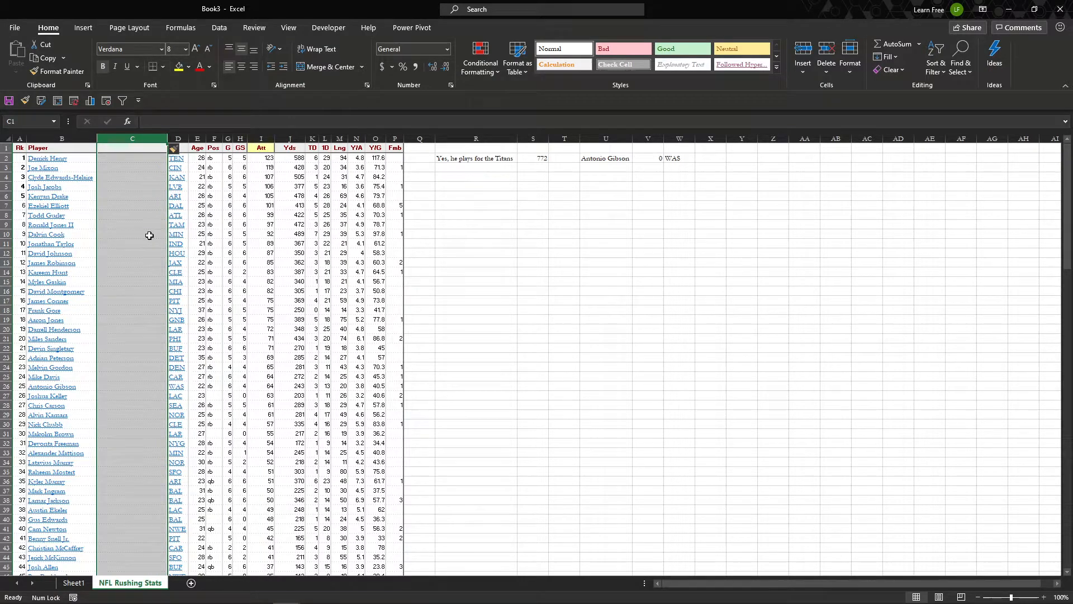
- Add the headers "Team" in V1 and "Age" in W1 above the two VLOOKUP results
left_click(641, 148)
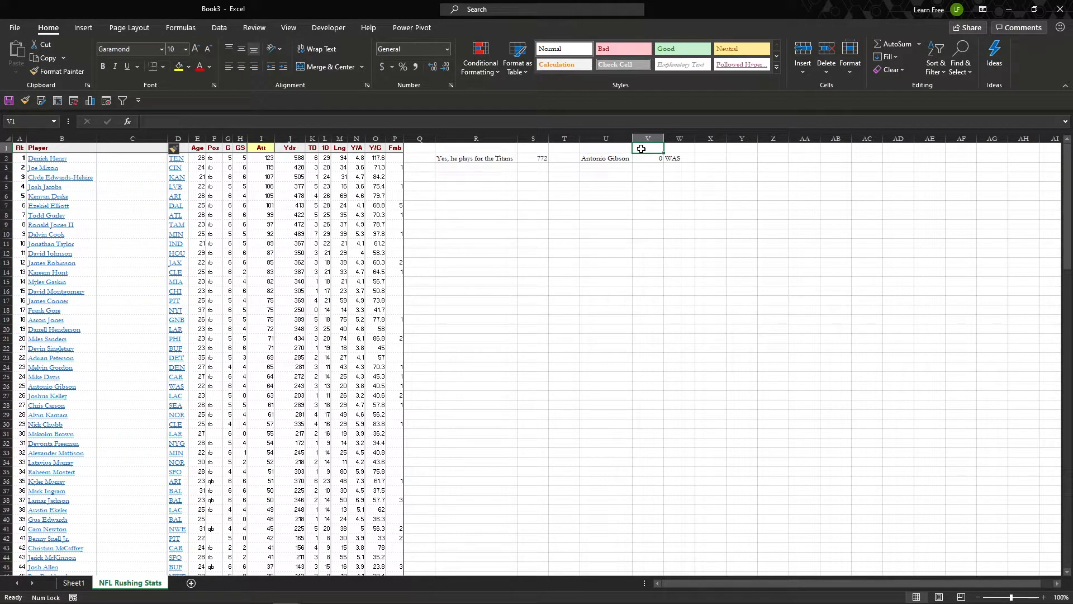
type("Team")
key("Tab")
type("Age")
key("Return")
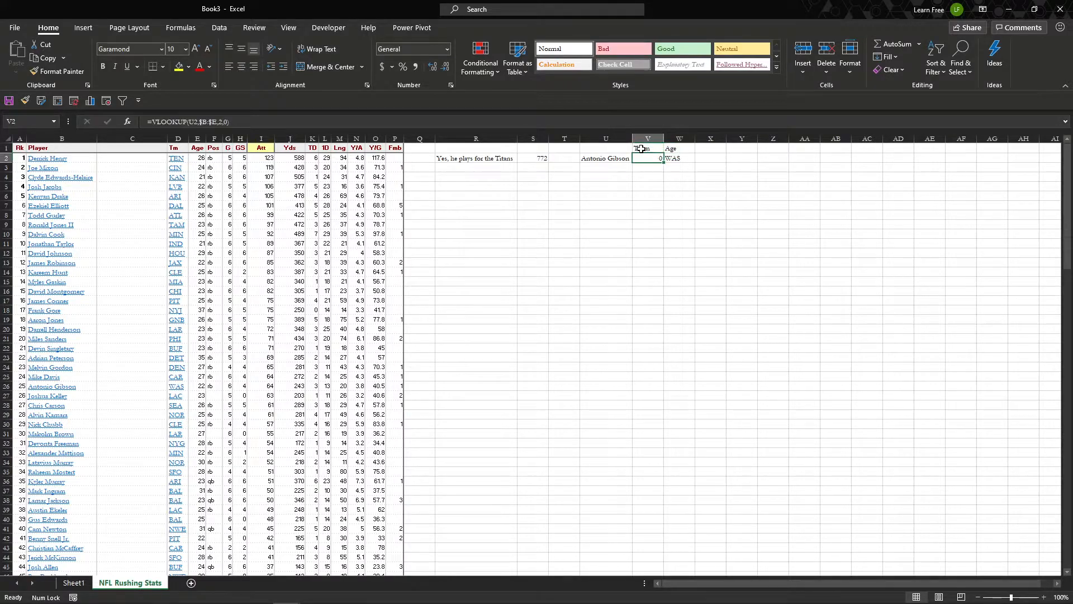
- Delete the blank column C between Player and Tm
left_click(146, 138)
right_click(146, 138)
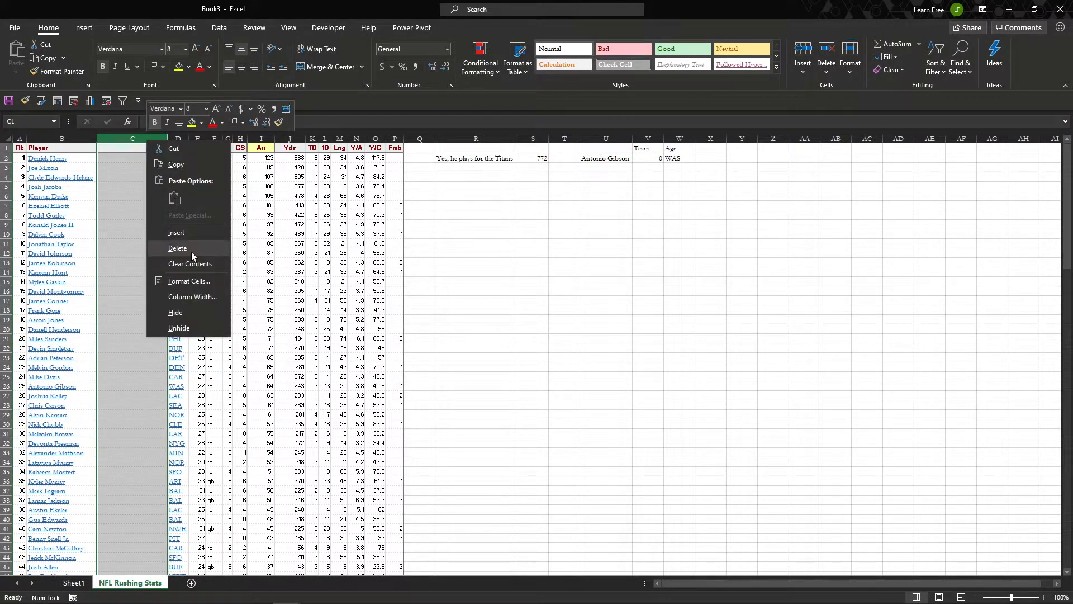
left_click(191, 252)
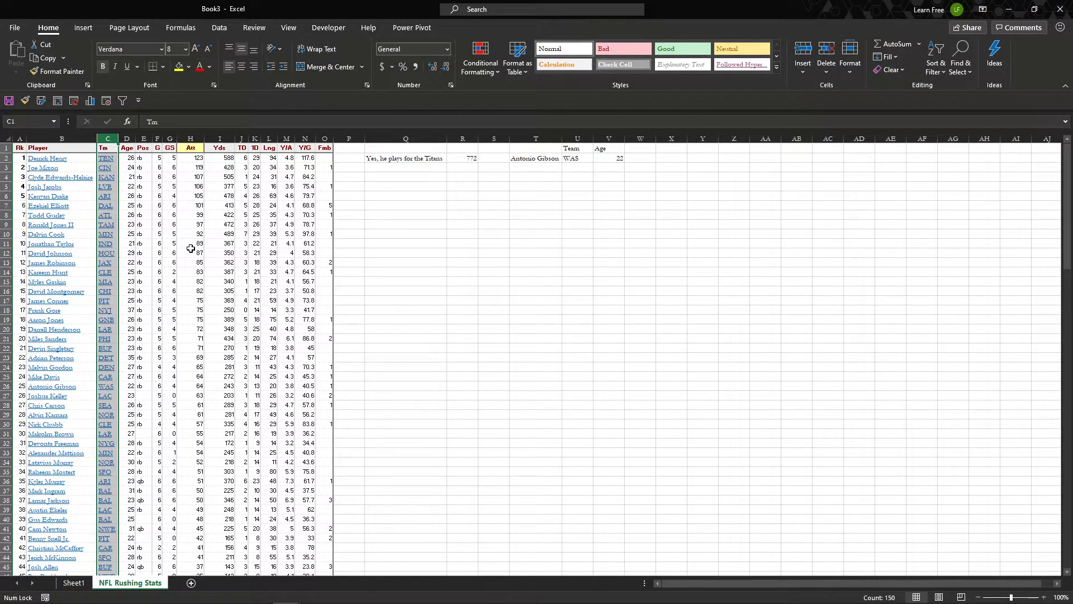
- Copy the player name from T2 into T4
left_click(527, 169)
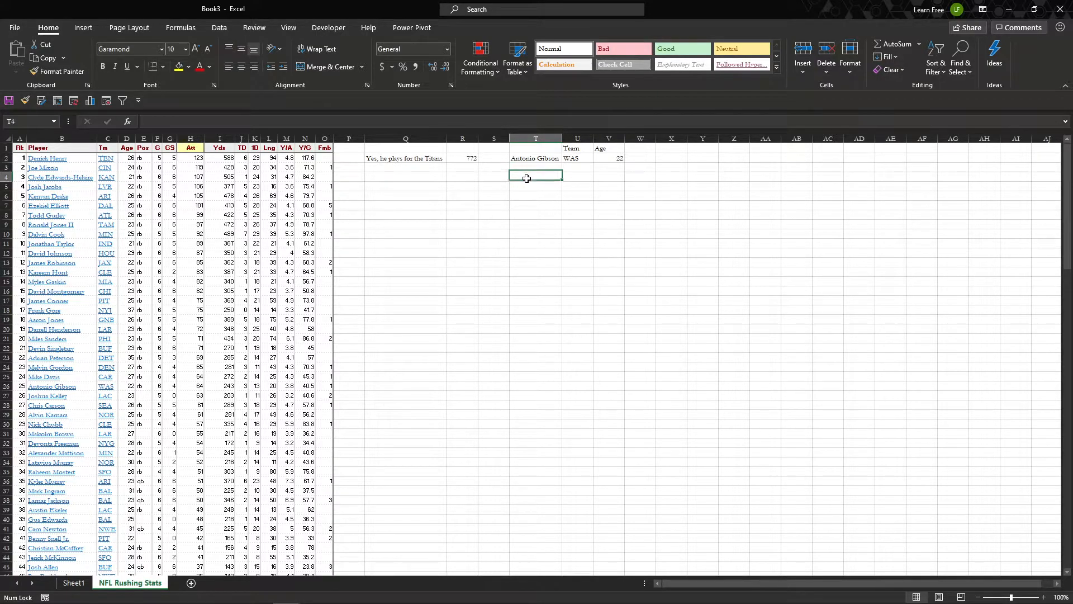
left_click(526, 161)
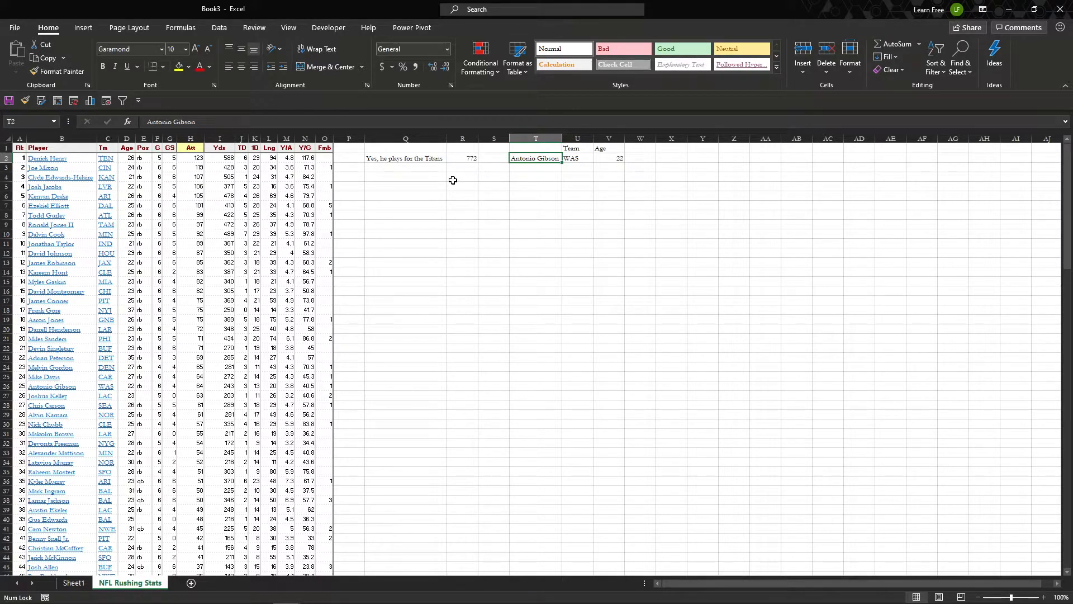
left_click_drag(535, 178, 577, 177)
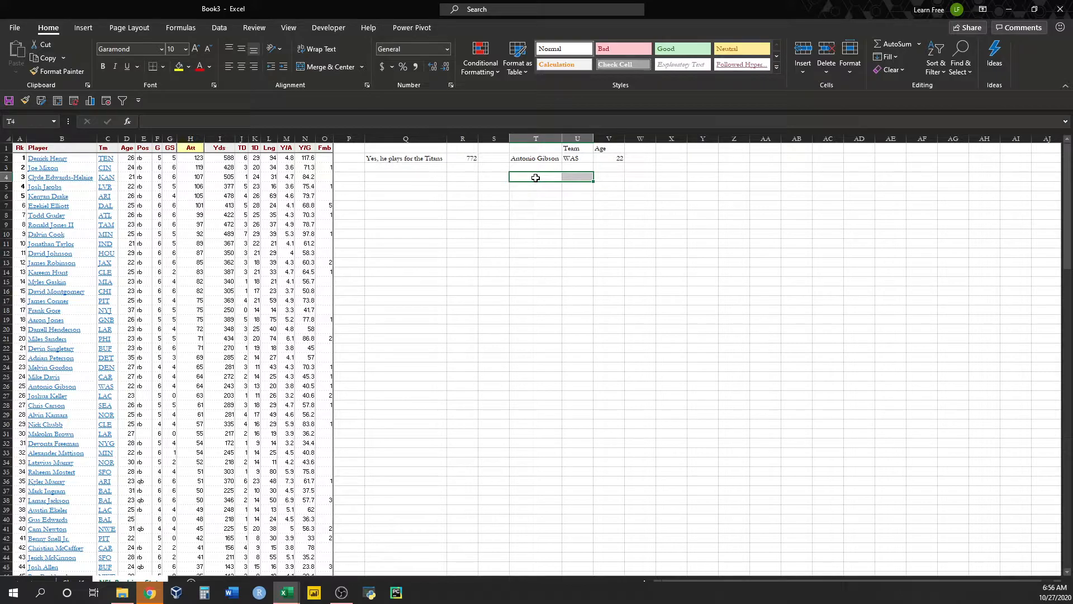
left_click(536, 178)
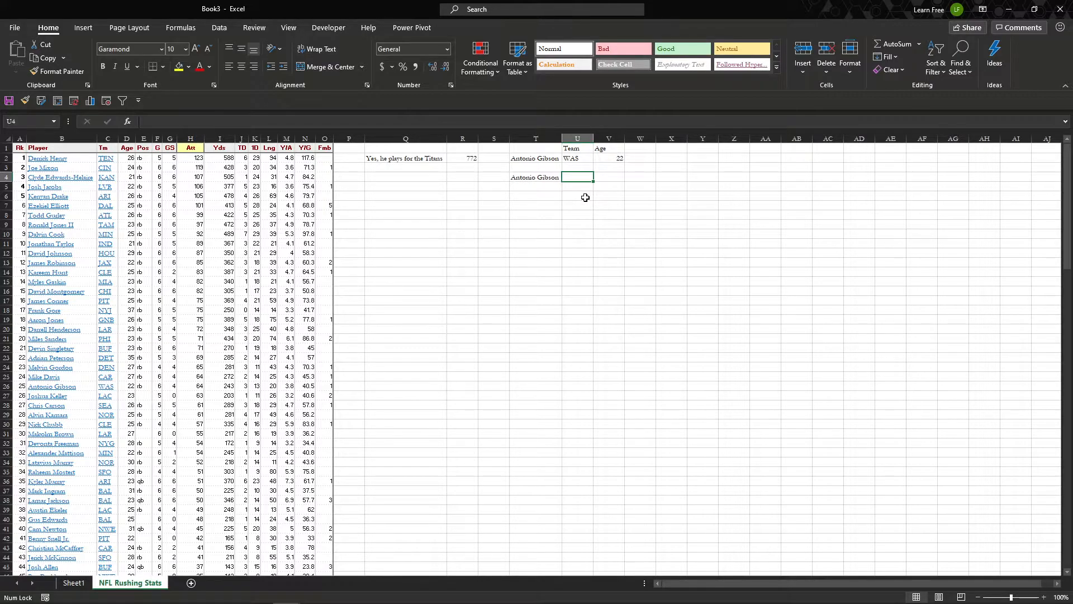
- Copy the Team and Age headers from U1:V1 to U3:V3
key("Up")
key("Up")
key("Up")
key("shift+Right")
key("ctrl+c")
key("Down")
key("Down")
key("ctrl+v")
key("Escape")
- Enter =INDEX($C:$C,MATCH(T4,$B:$B,0)) in U4 to look up the team of the player in T4
key("Down")
type("=ind")
key("Tab")
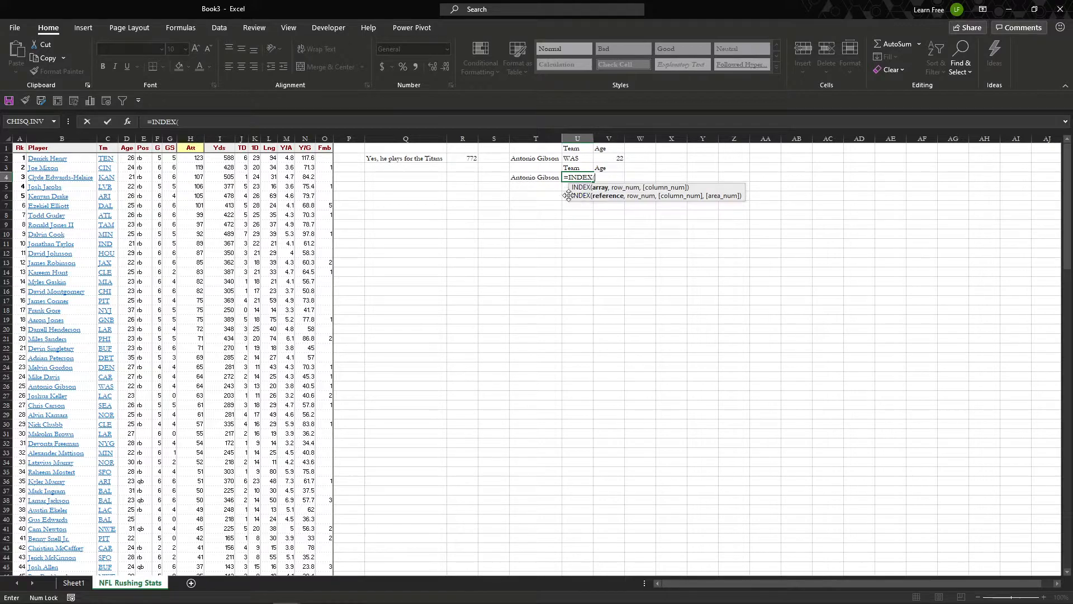
left_click(111, 137)
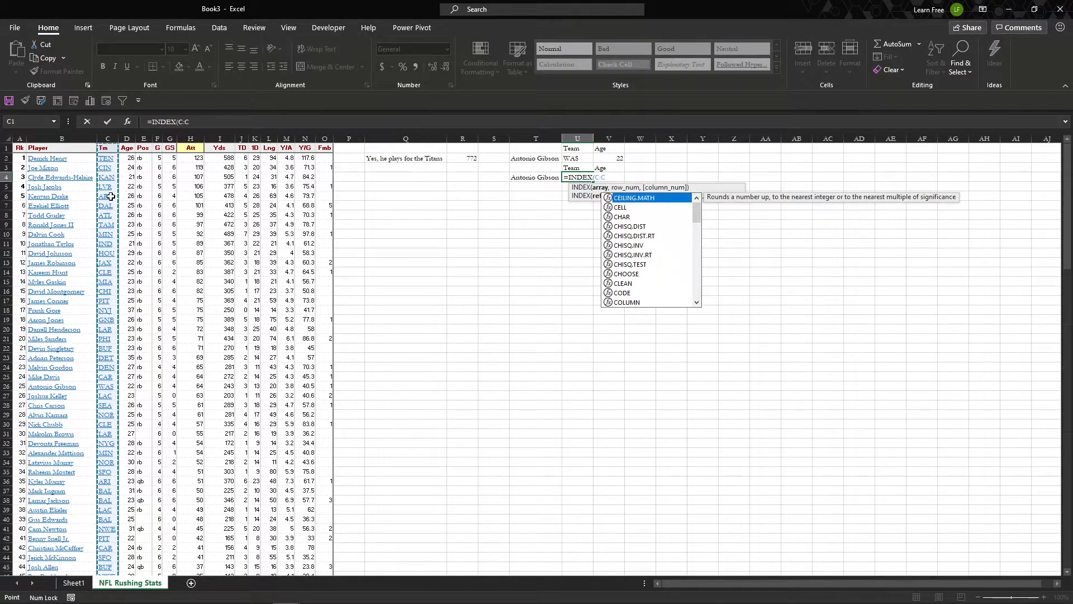
key("F4")
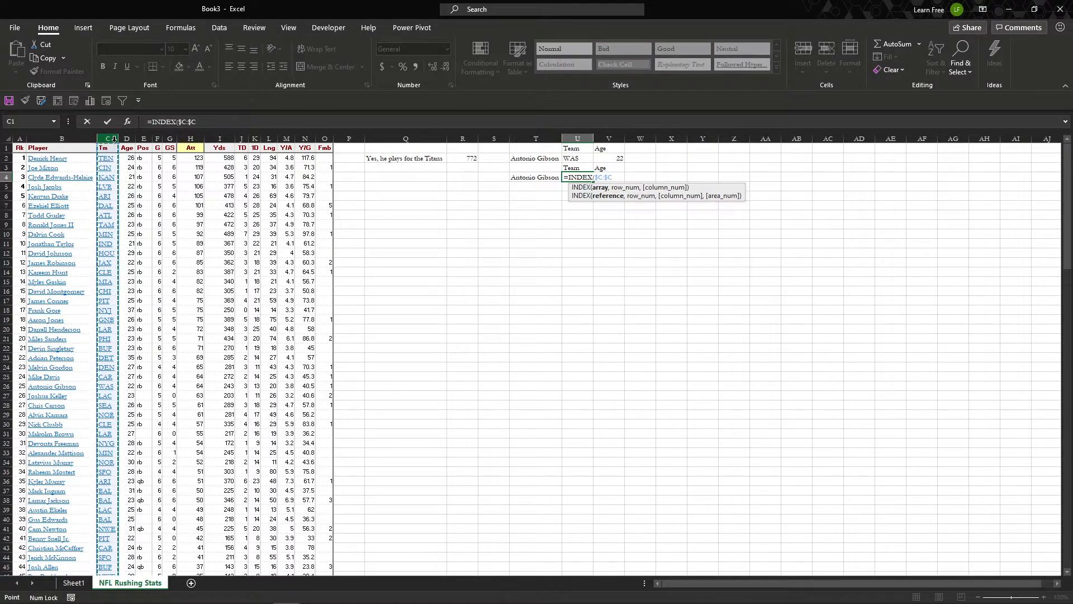
type(",MATCH(")
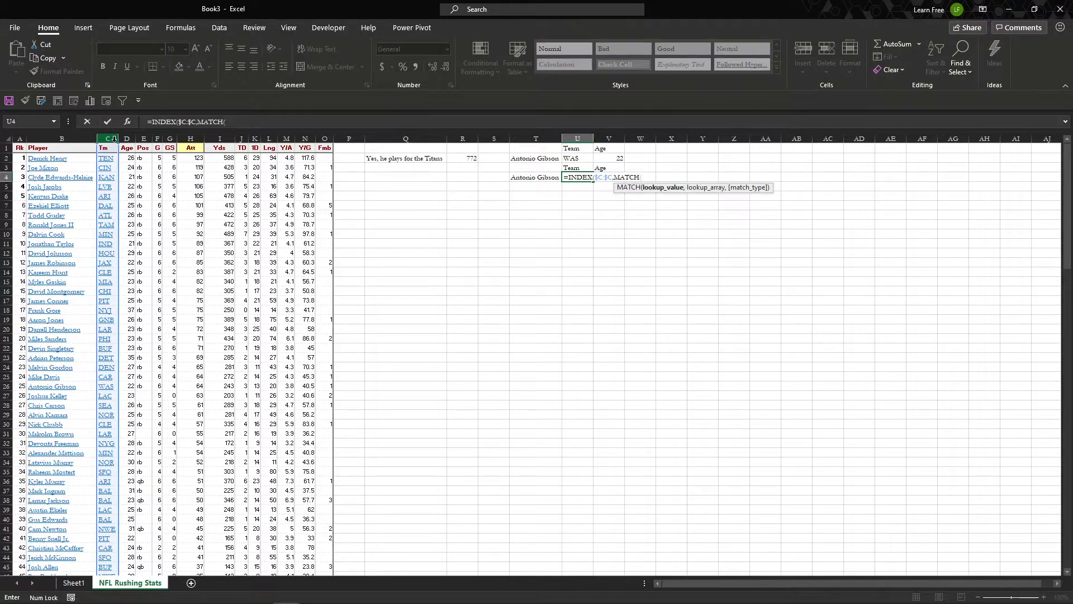
left_click(514, 179)
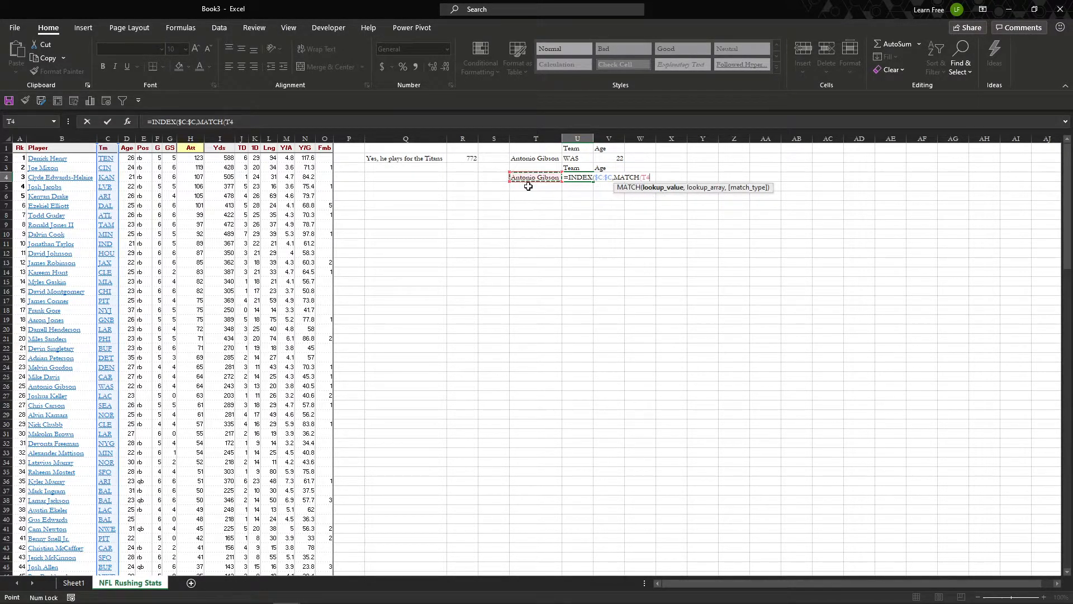
type(",")
left_click(67, 138)
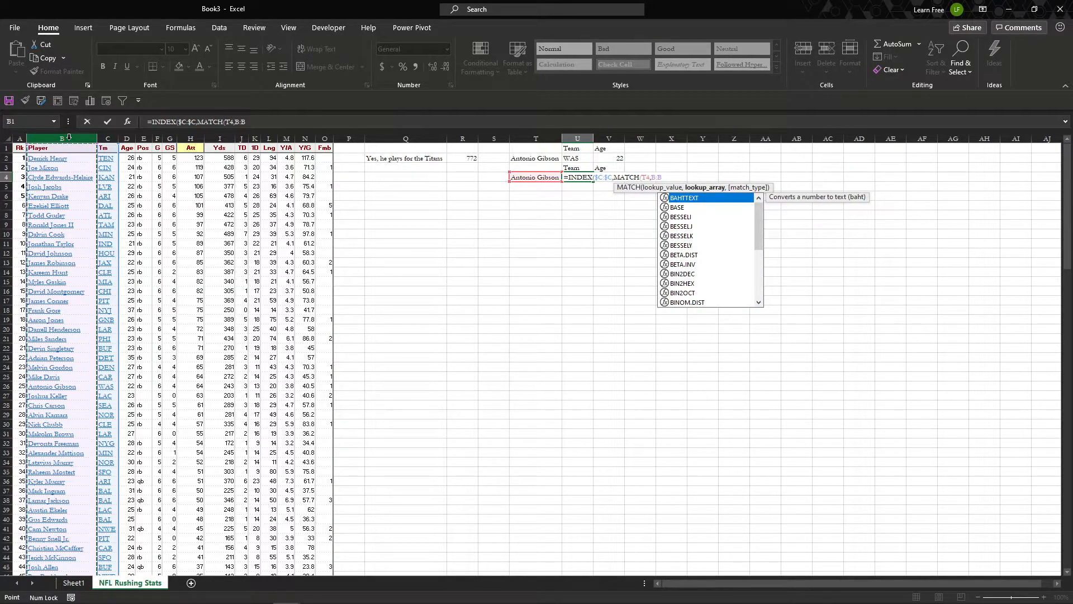
key("F4")
type(",")
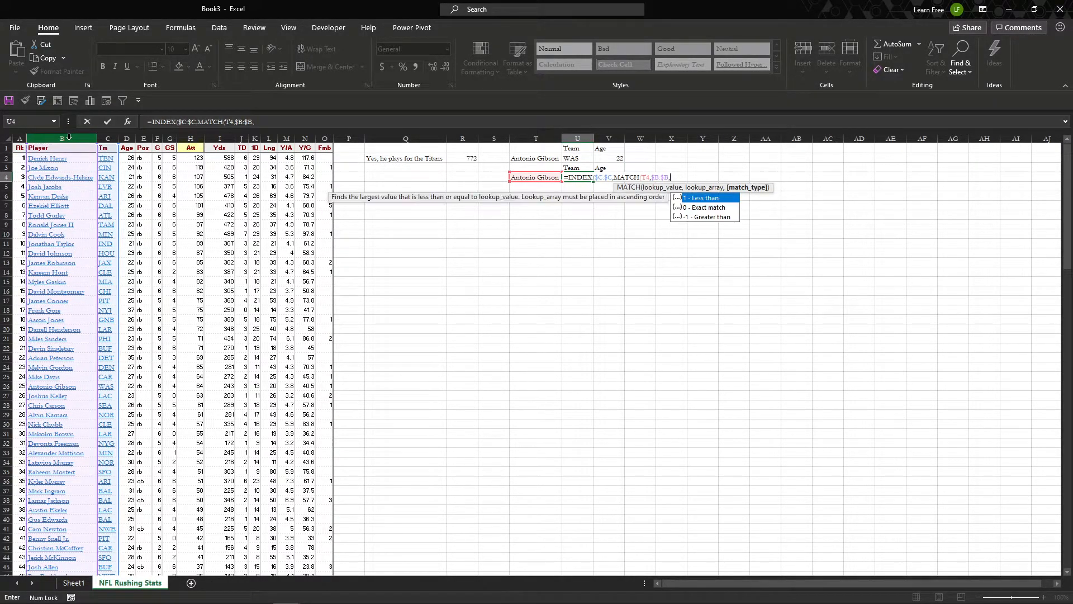
type("0)")
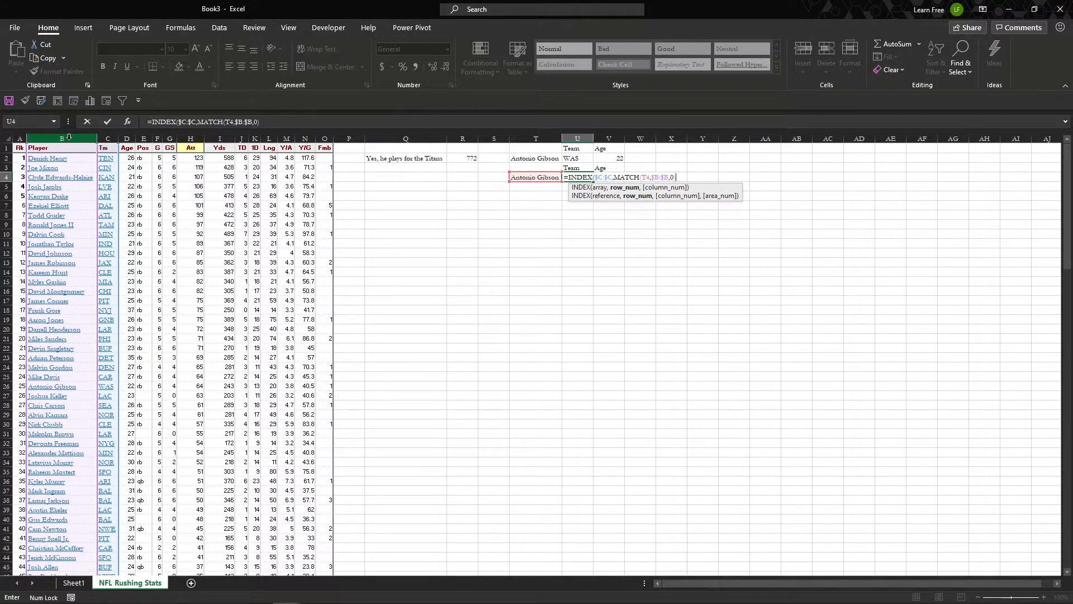
type(")")
key("Return")
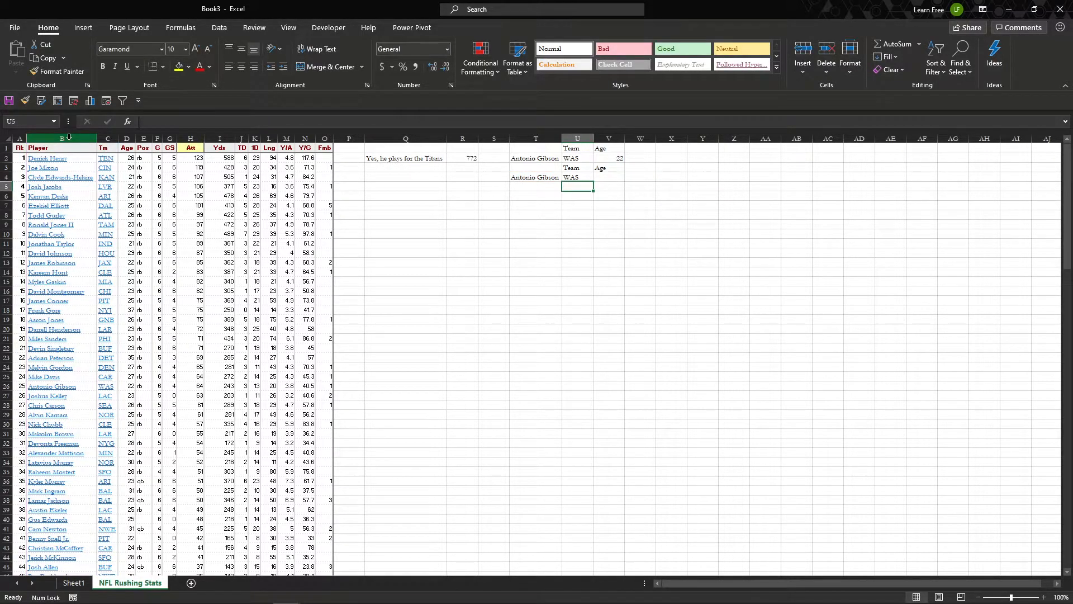
- Enter =INDEX($D:$D,MATCH(T4,$B:$B,0)) in V4 to look up the age of the player in T4
key("Up")
key("Right")
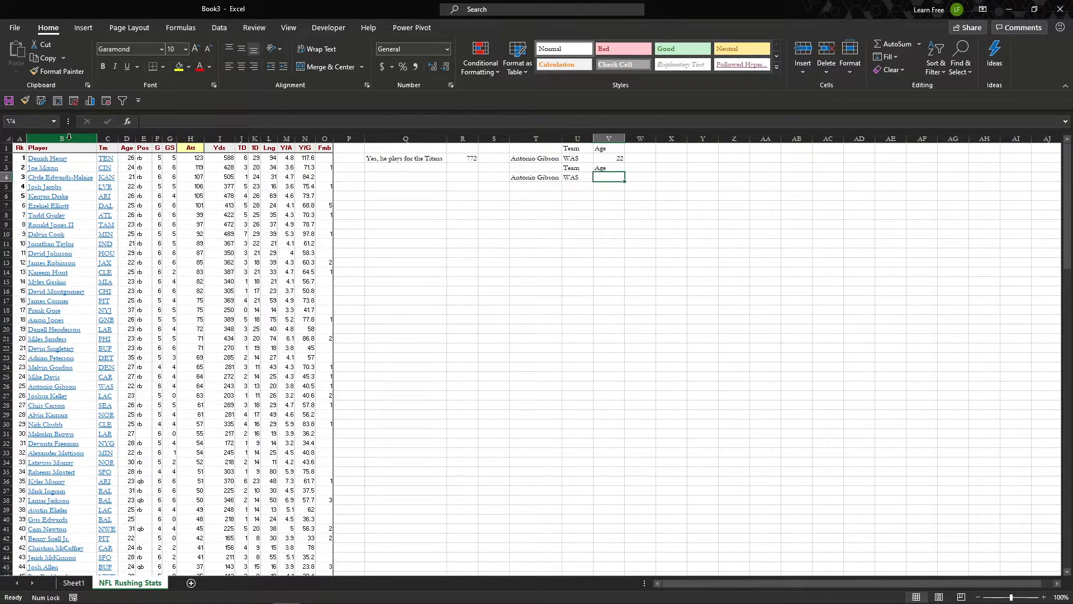
type("=")
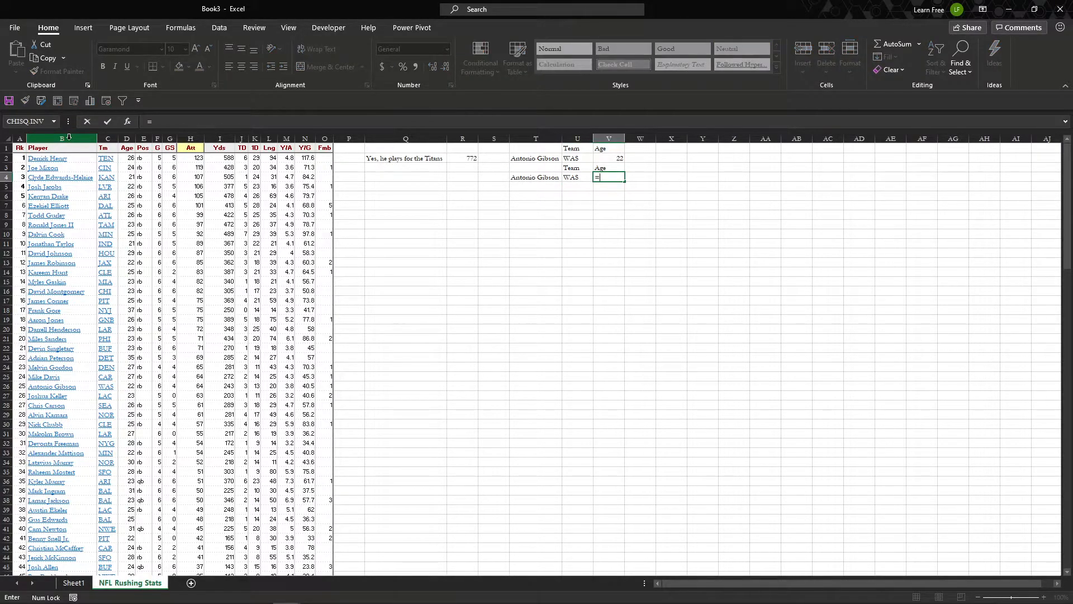
type("index")
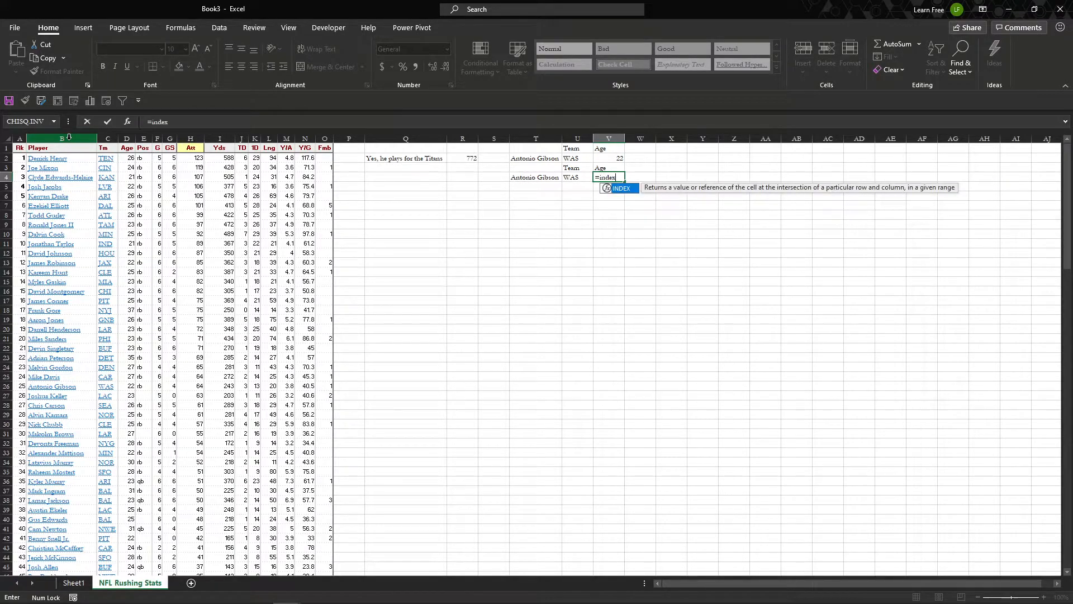
key("Tab")
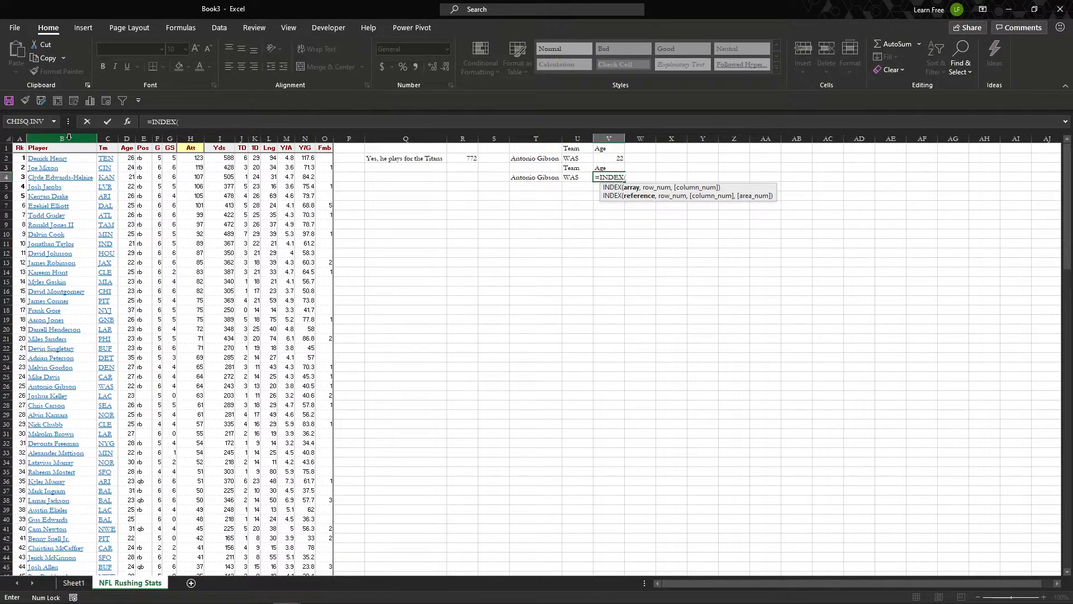
left_click(126, 137)
key("F4")
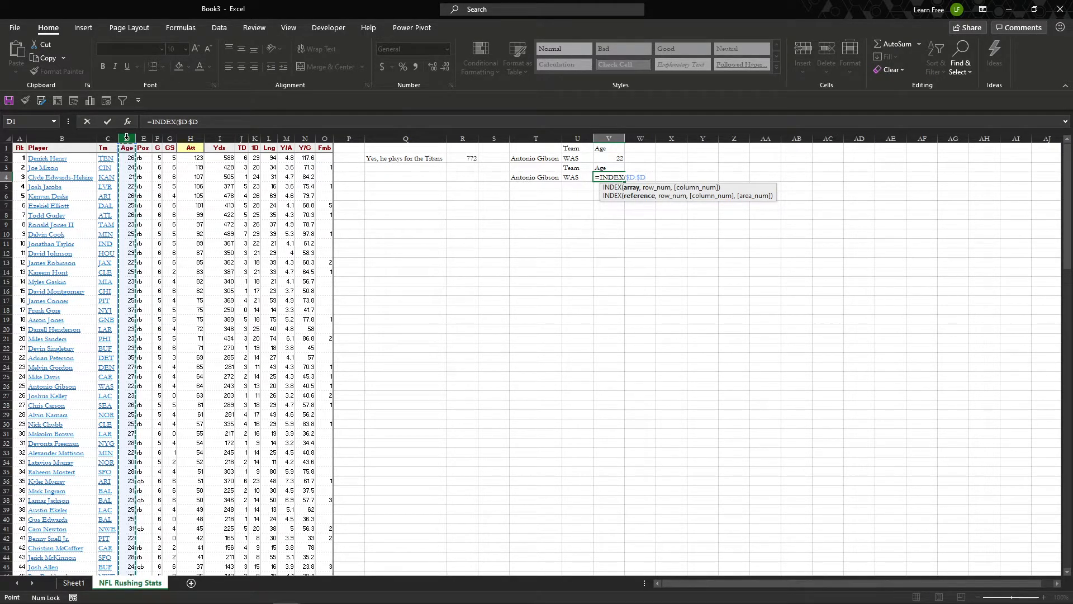
type(",match")
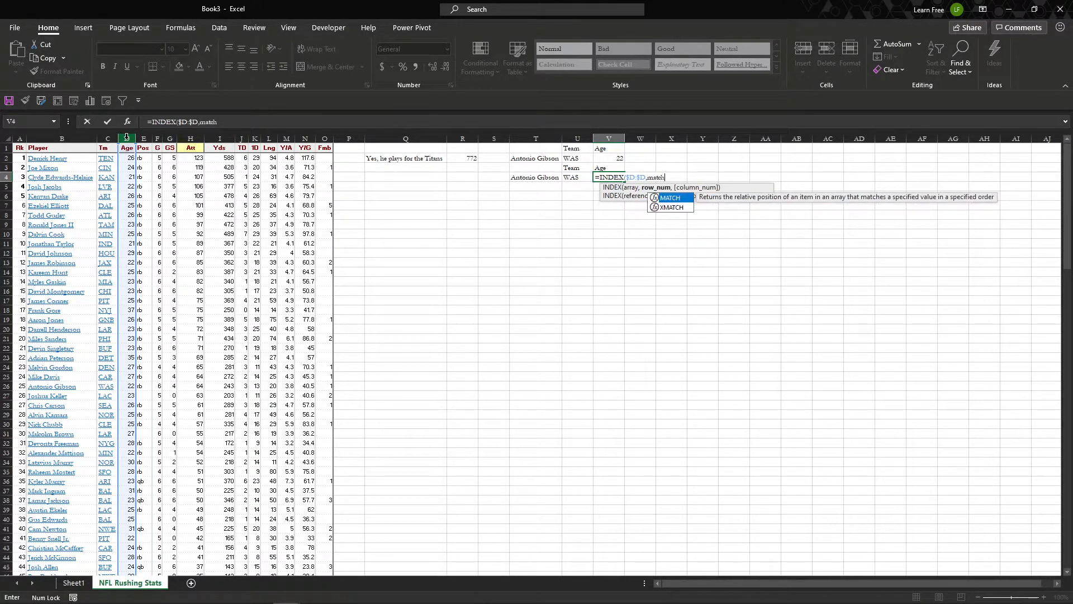
key("Tab")
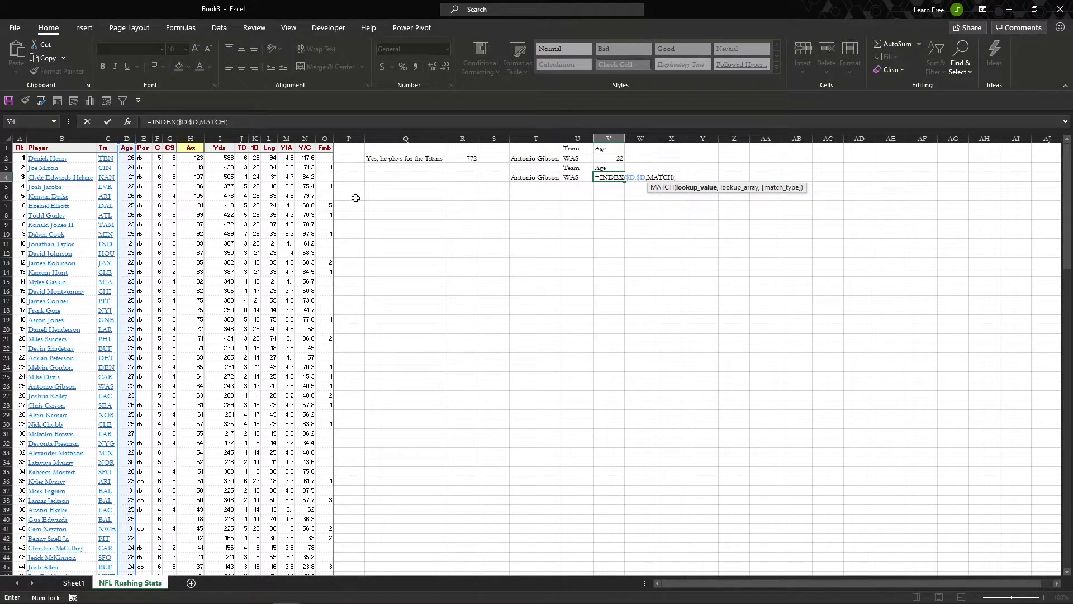
left_click(520, 182)
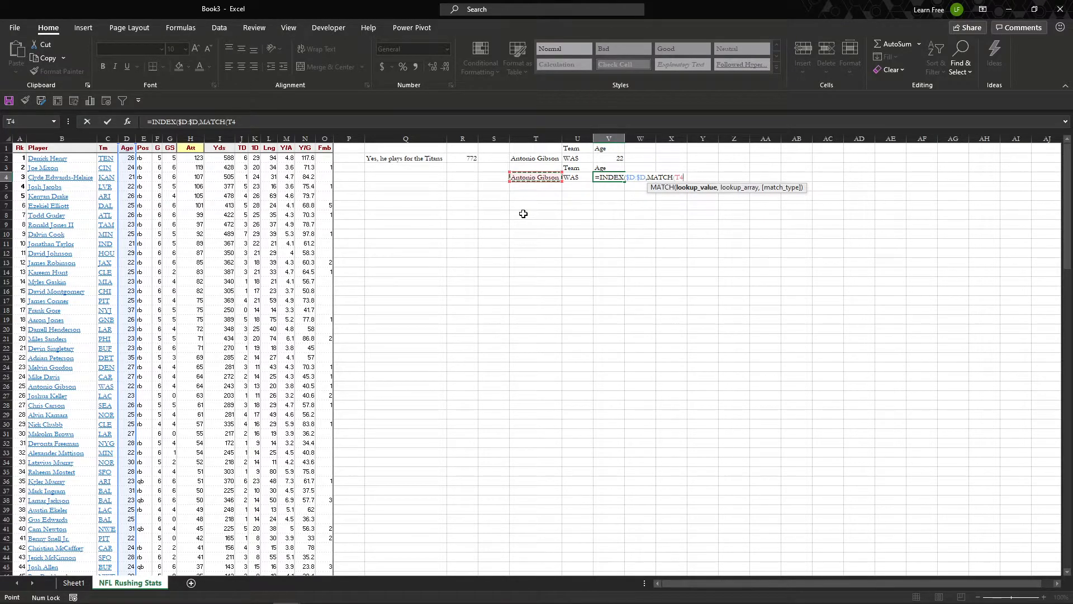
type(",")
left_click(75, 140)
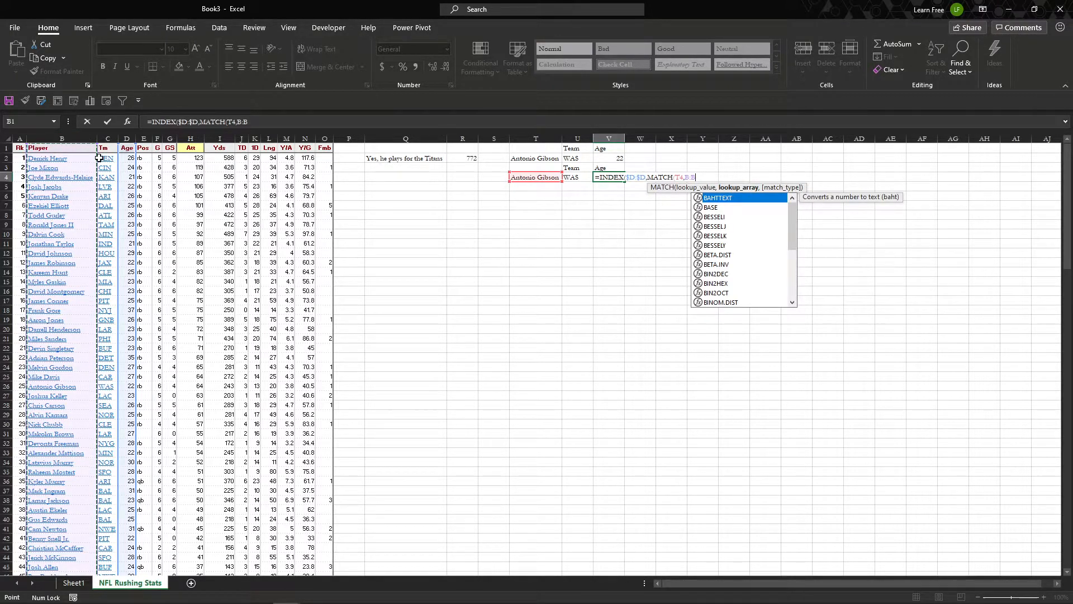
key("F4")
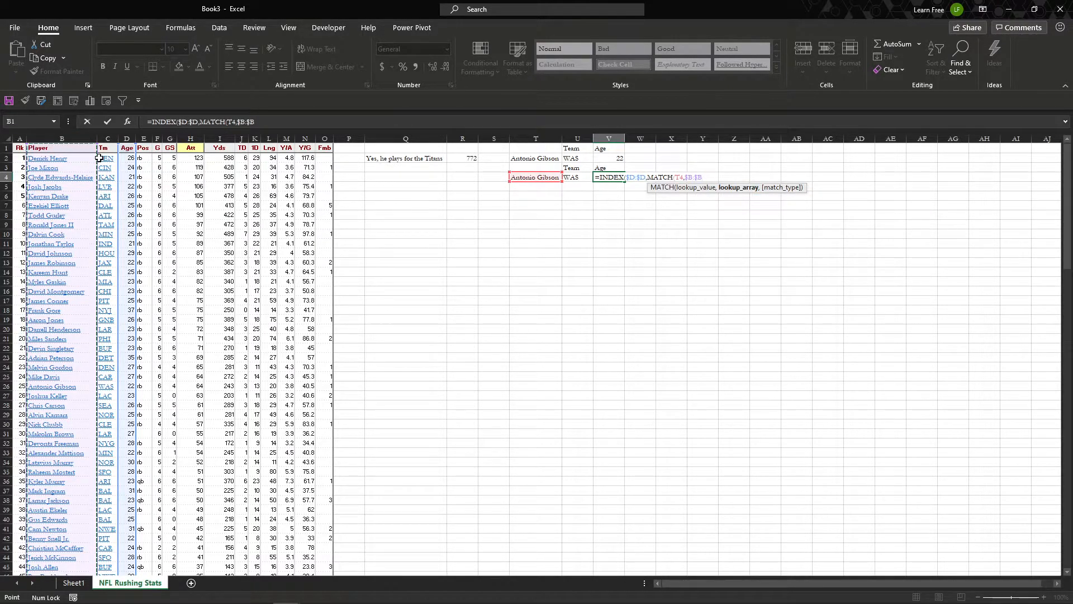
type(",0")
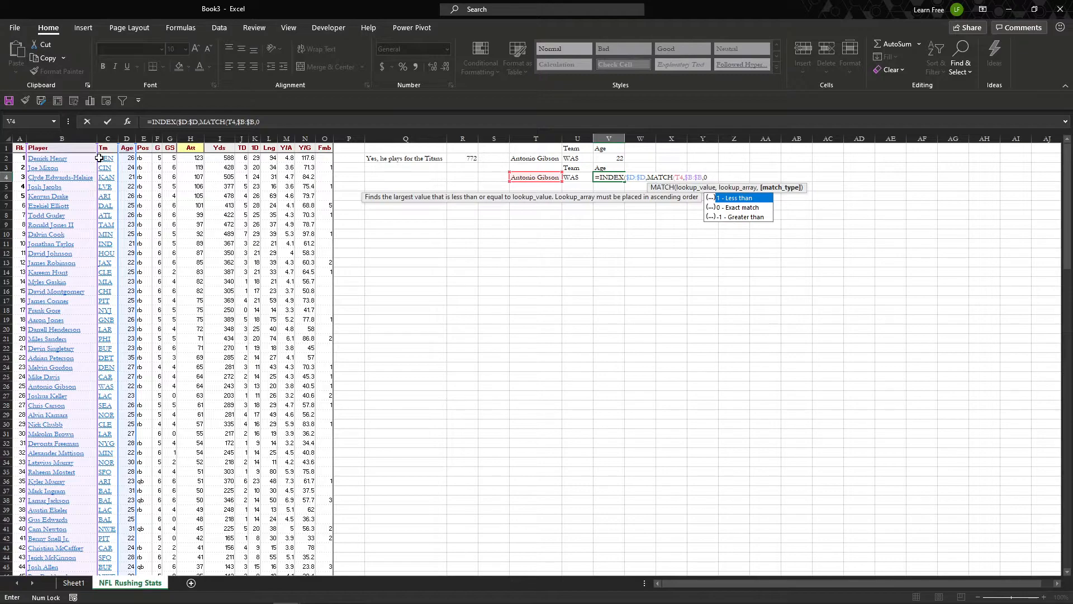
type(")")
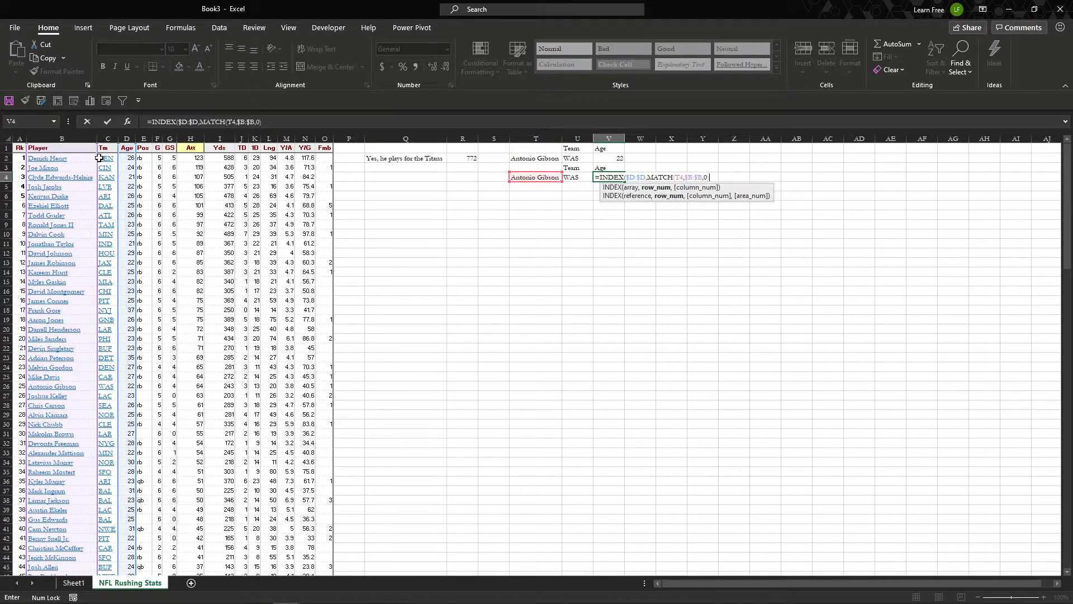
key("Return")
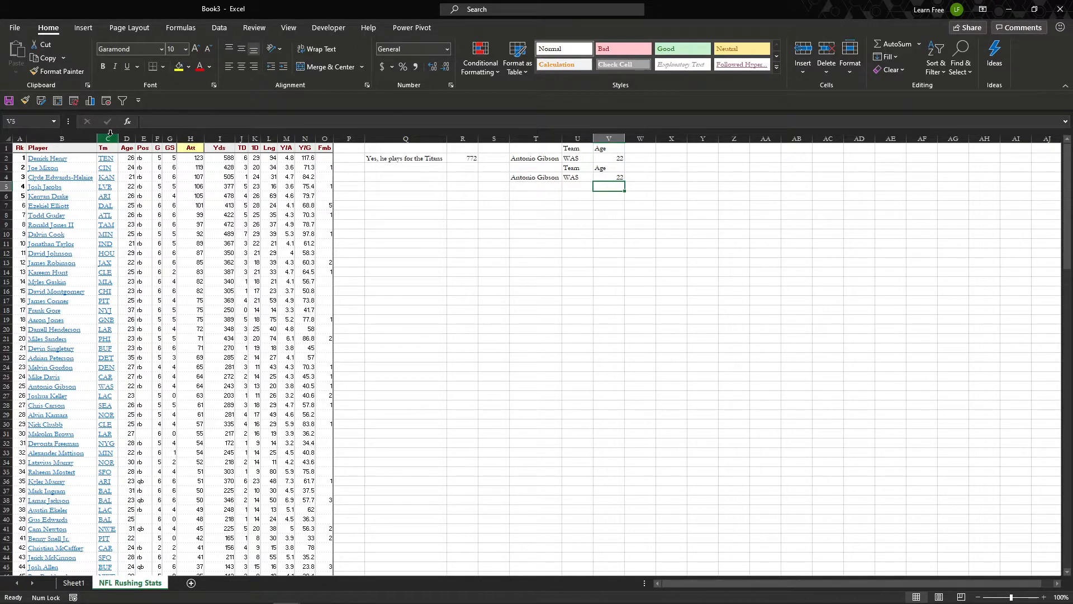
- Insert a blank column between Player and Tm
left_click(110, 135)
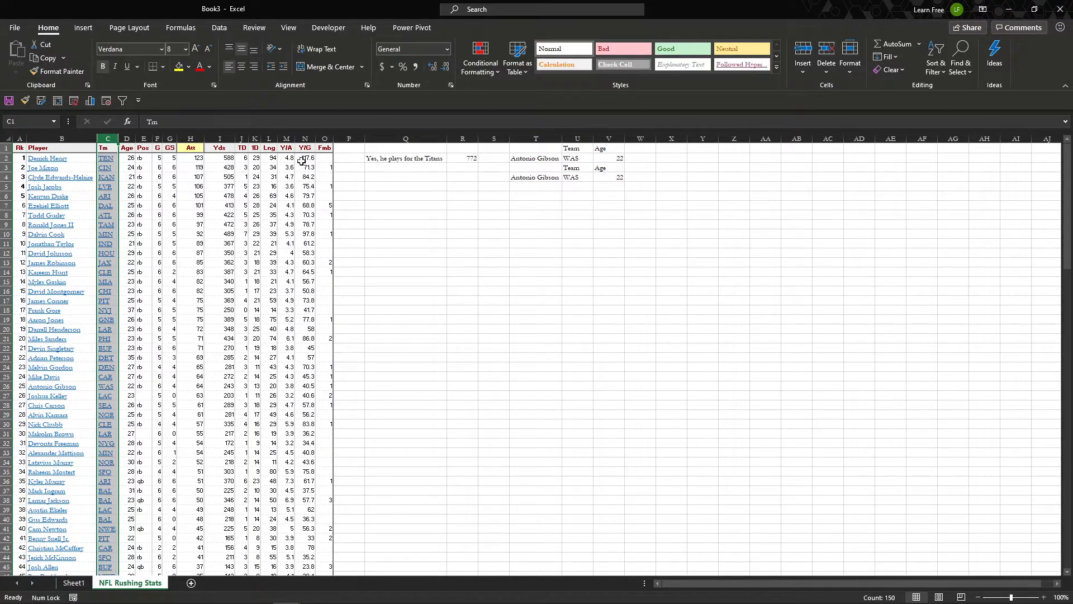
right_click(108, 142)
left_click(138, 231)
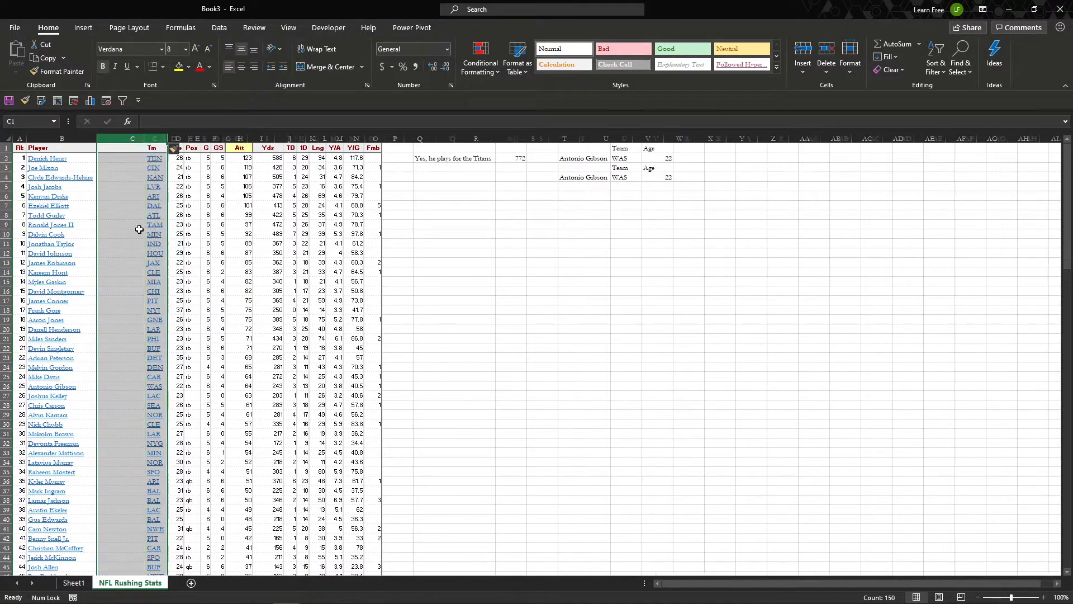
- Compare the INDEX MATCH formulas in V4:W4 with the VLOOKUP formulas in V2:W2, and undo the column insertion
left_click(646, 178)
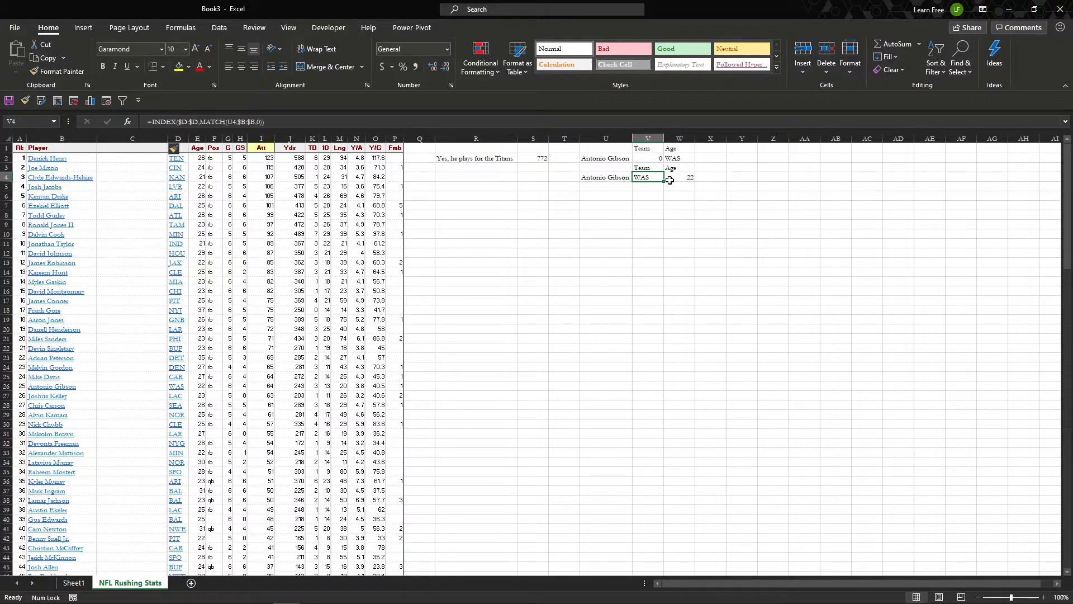
key("F2")
key("Escape")
left_click(650, 160)
key("F2")
key("Escape")
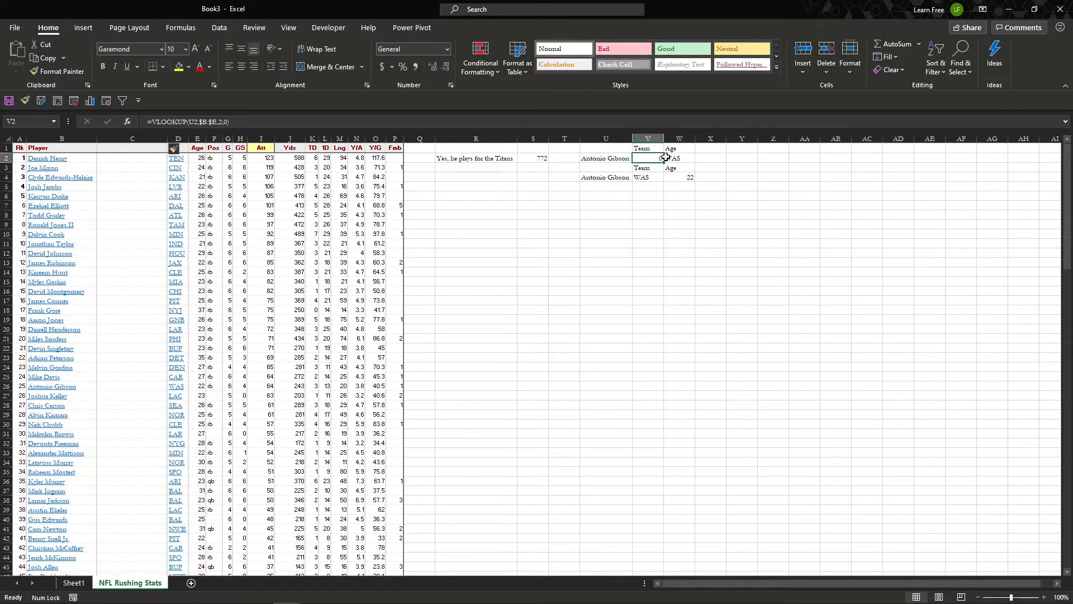
left_click(667, 158)
key("F2")
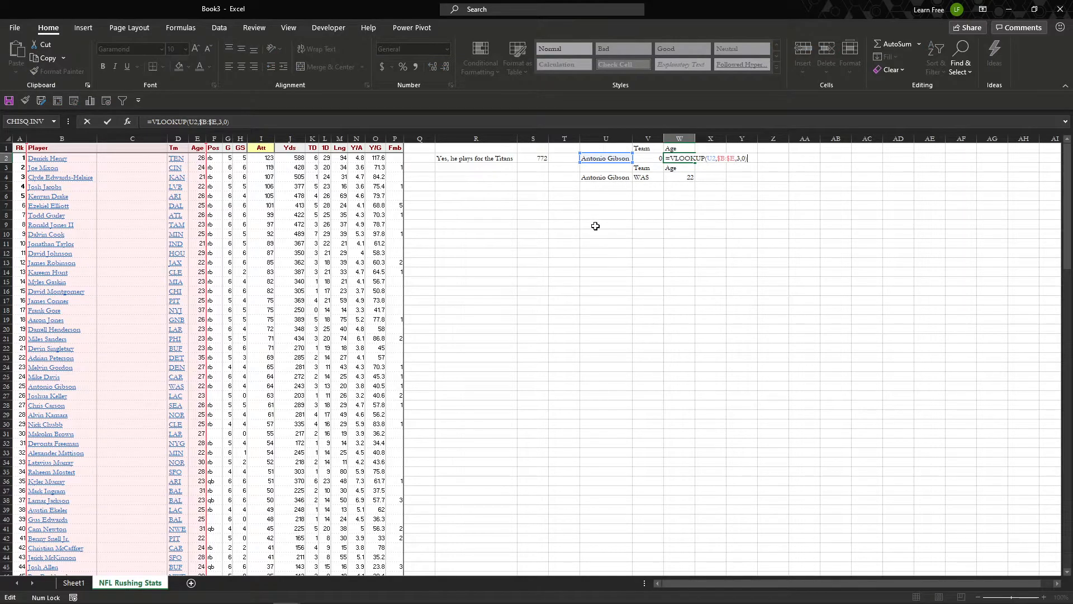
key("Escape")
left_click(642, 183)
key("F2")
key("Escape")
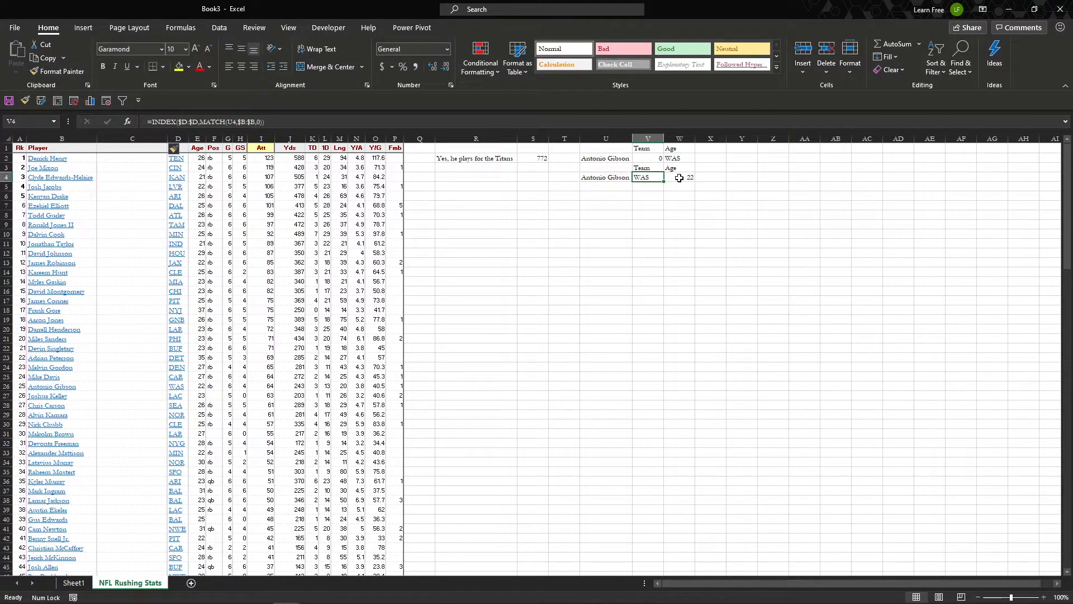
left_click(680, 178)
key("F2")
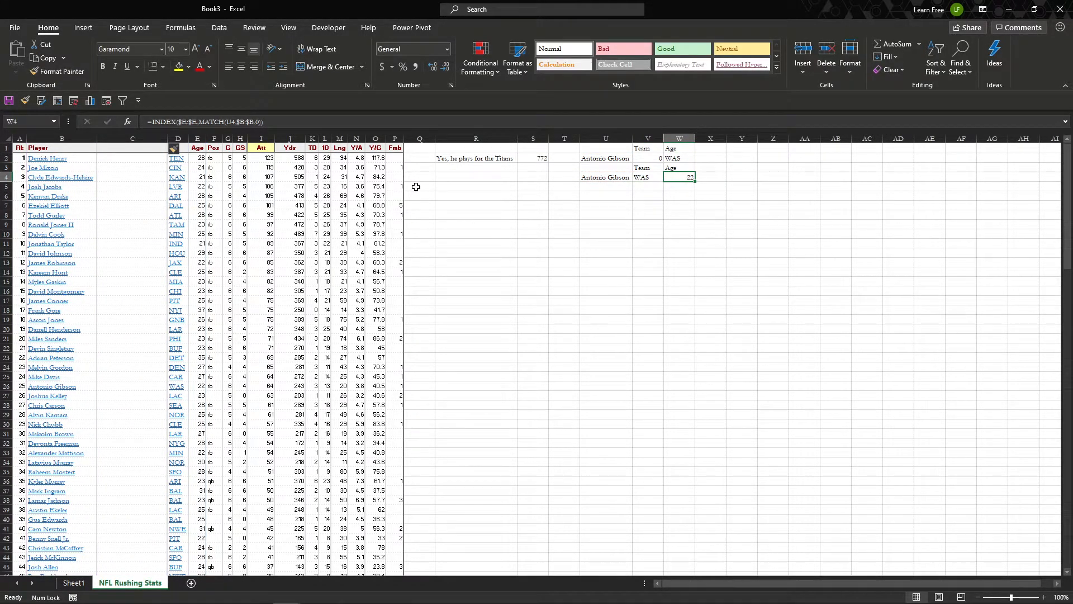
key("ctrl+z")
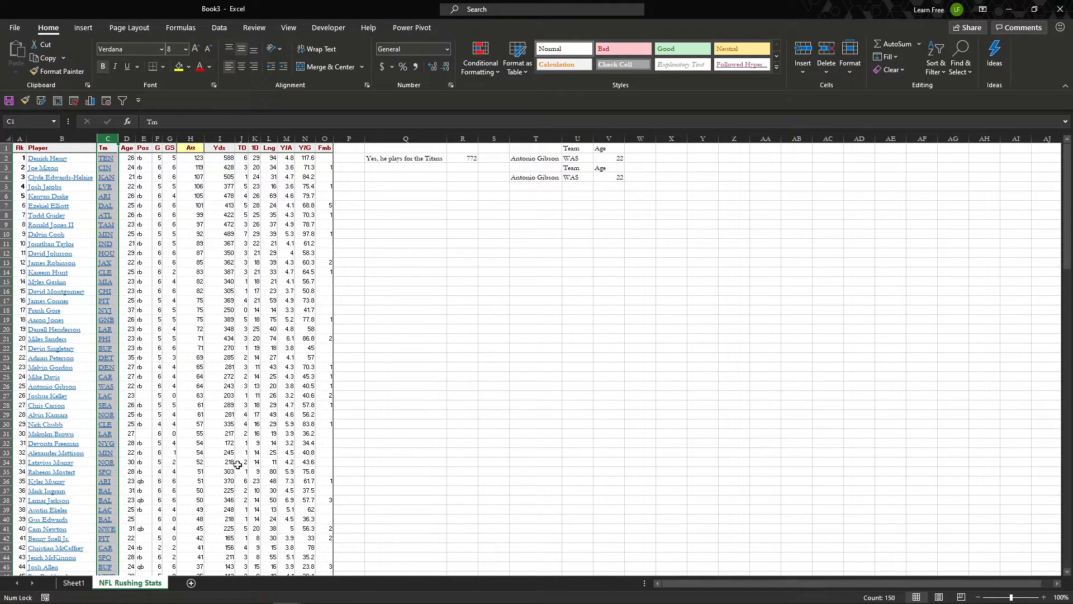
- Bold the Index Match entry in the function list on Sheet1
left_click(78, 583)
key("ctrl+b")
key("Down")
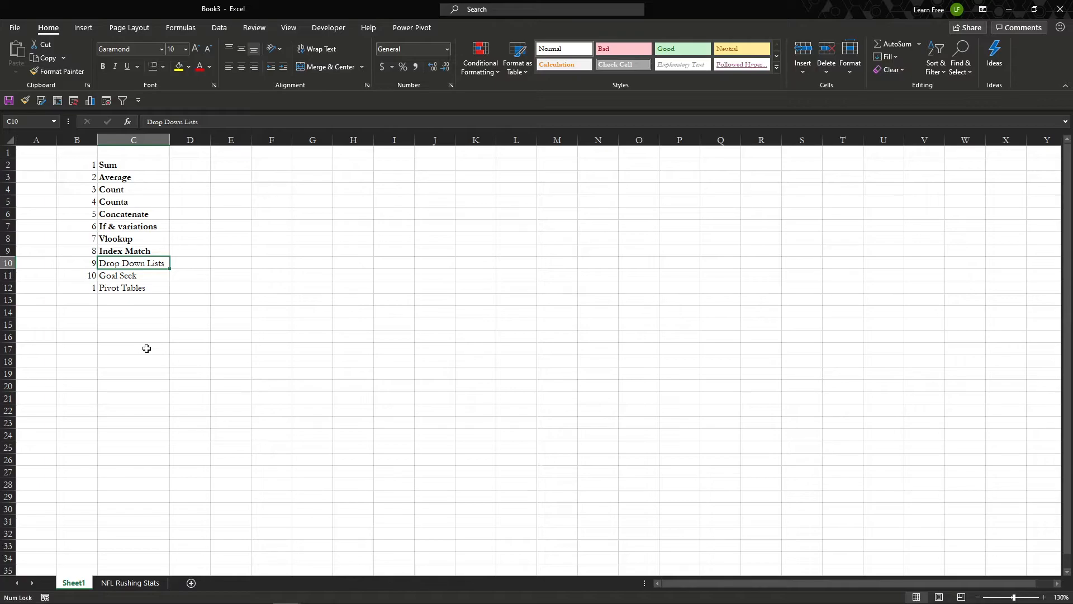
- Copy the whole Tm column on the NFL Rushing Stats sheet and paste it into column Y
key("ctrl+Page_Down")
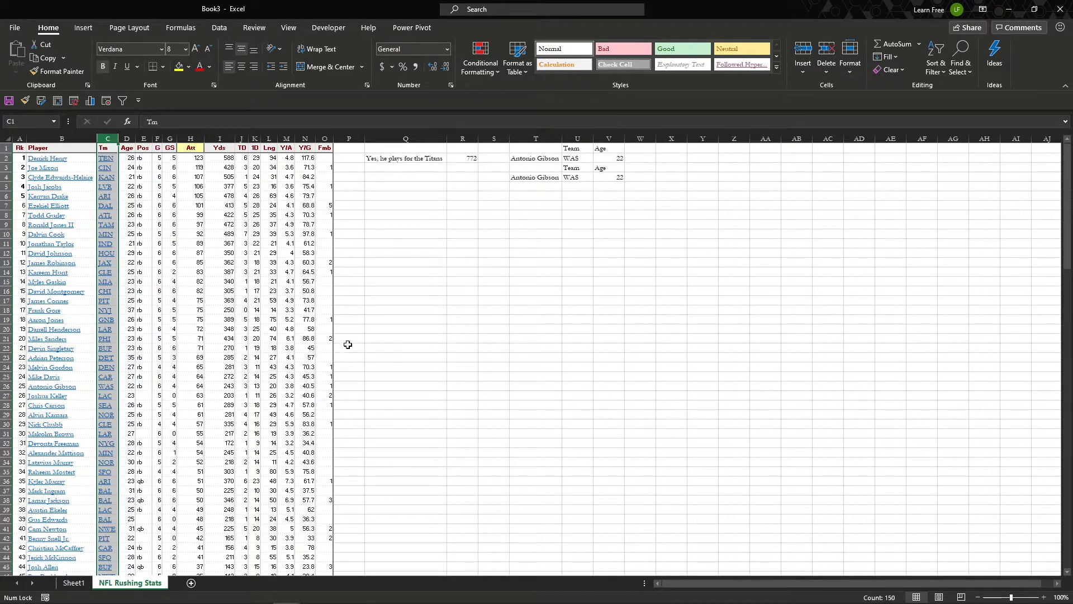
left_click(145, 157)
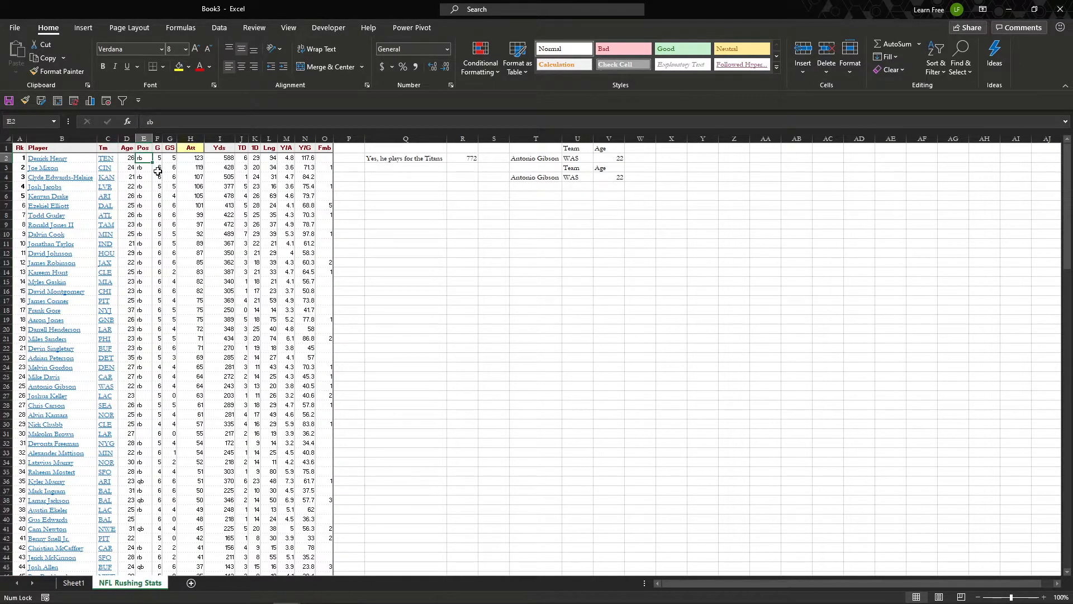
key("Up")
key("Left")
key("Left")
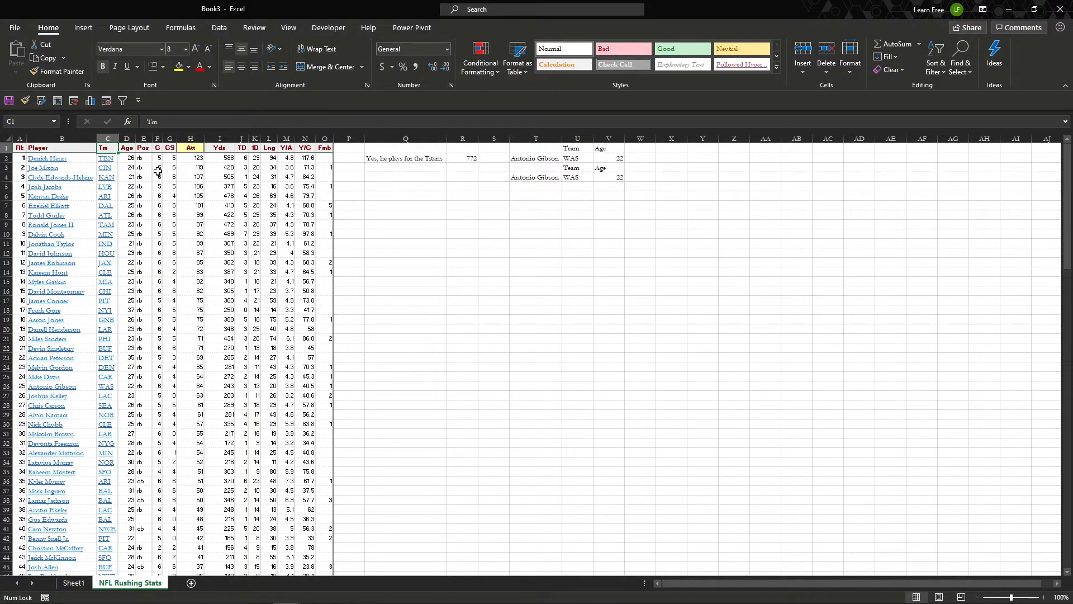
key("ctrl+space")
key("ctrl+c")
key("Right")
key("Right")
key("Right")
key("Right")
key("Right")
key("Right")
key("Right")
key("Right")
key("Right")
key("Right")
key("Right")
key("Right")
key("Right")
key("Right")
key("Right")
key("Right")
key("Right")
key("Right")
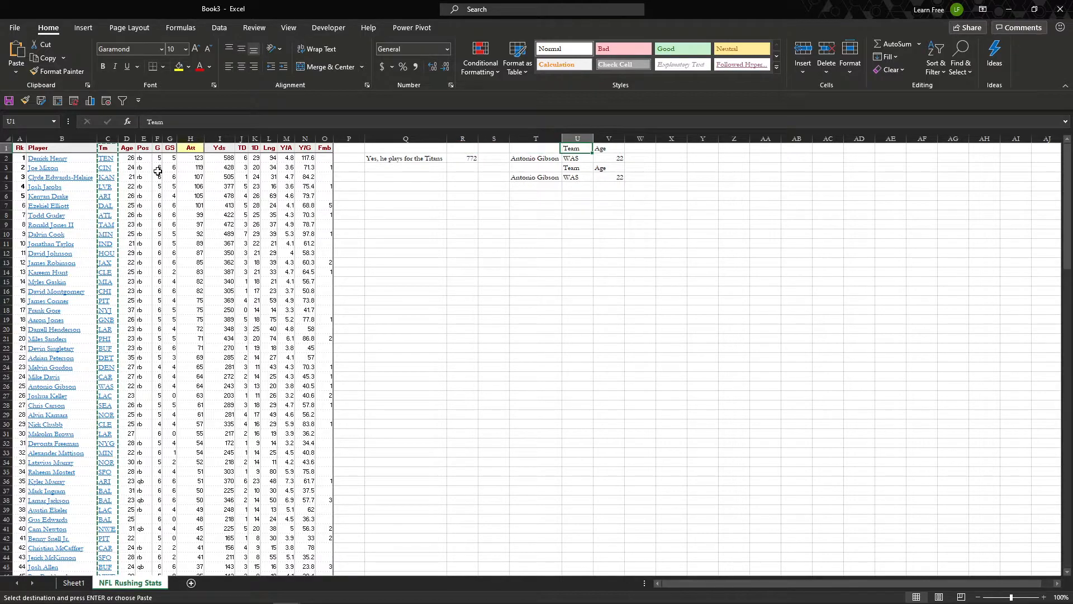
key("Right")
key("Right")
key("Right")
key("Right")
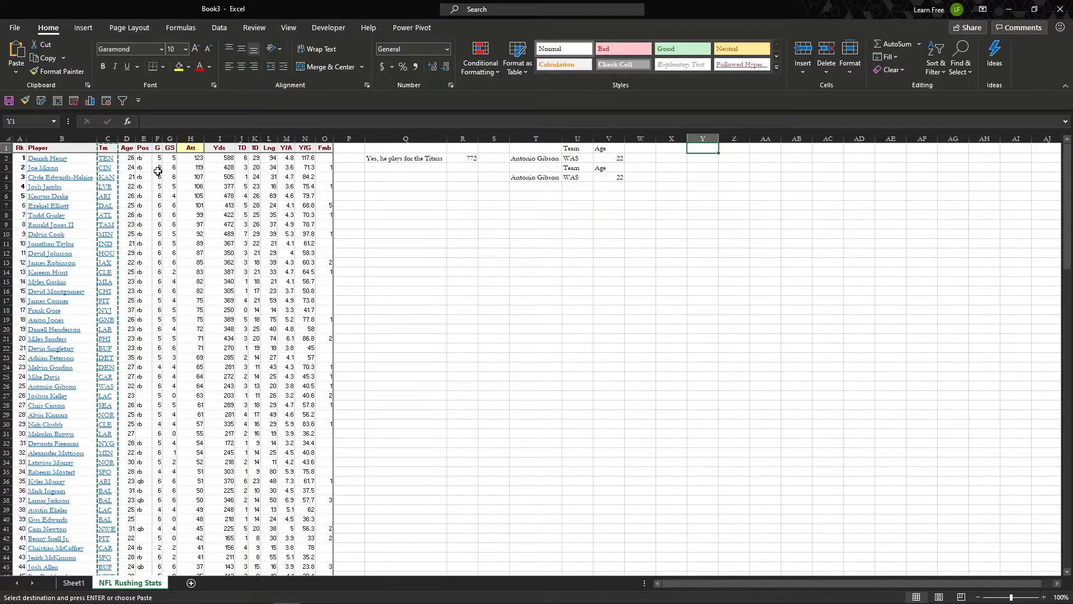
key("ctrl+v")
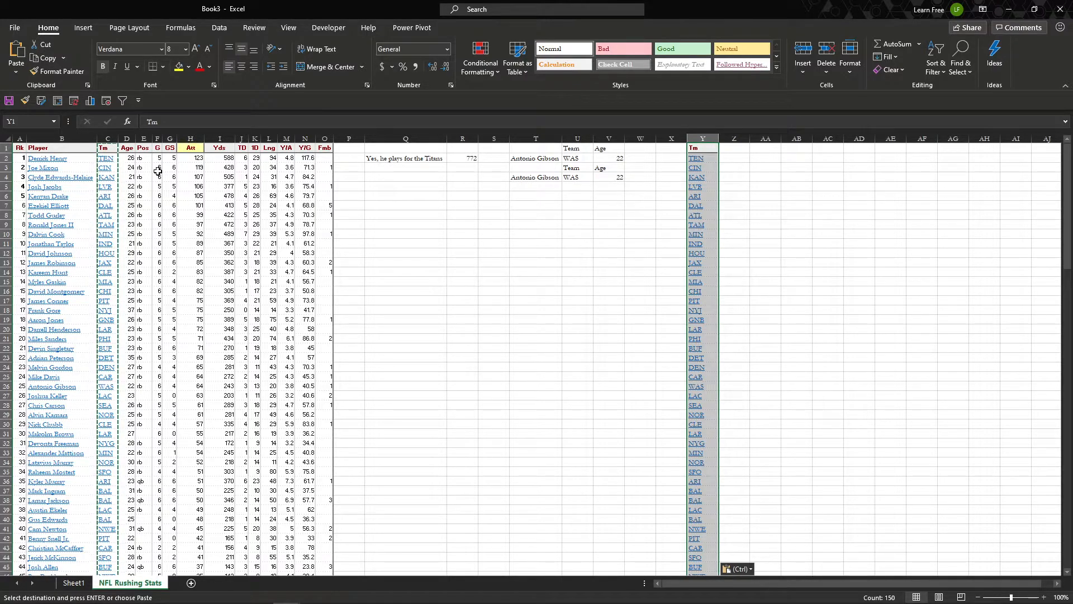
- Remove the duplicate team codes from column Y, treating the first row as a header
key("alt+a")
key("m")
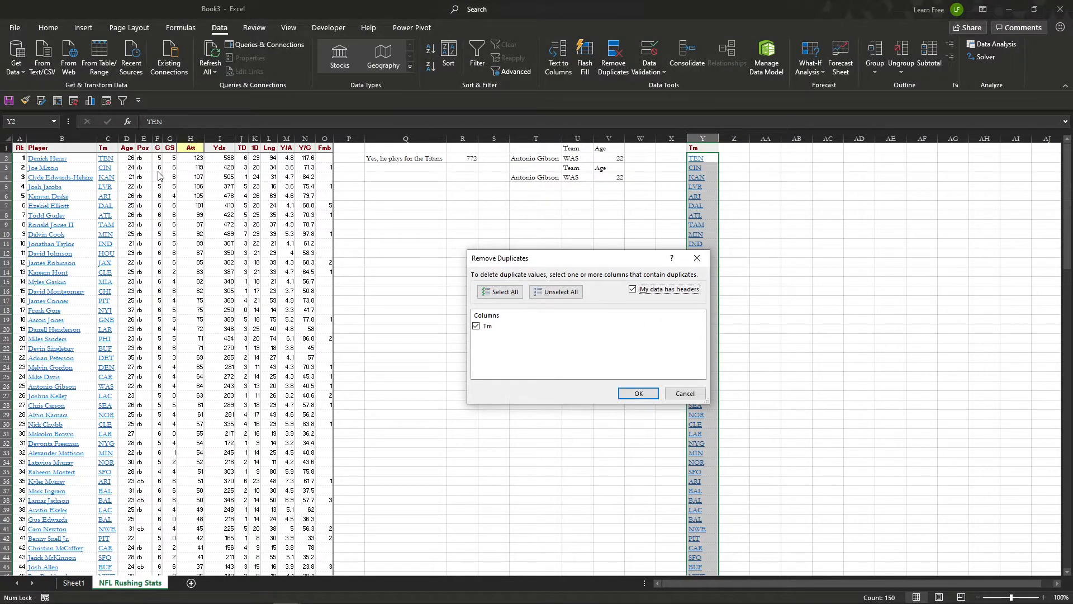
key("Return")
key("Return")
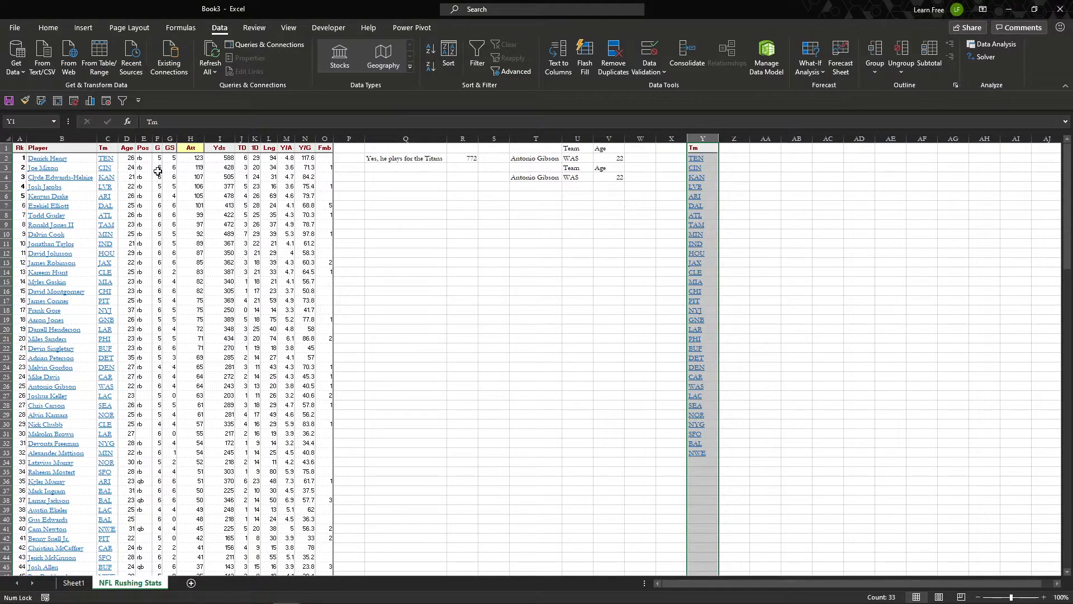
key("Down")
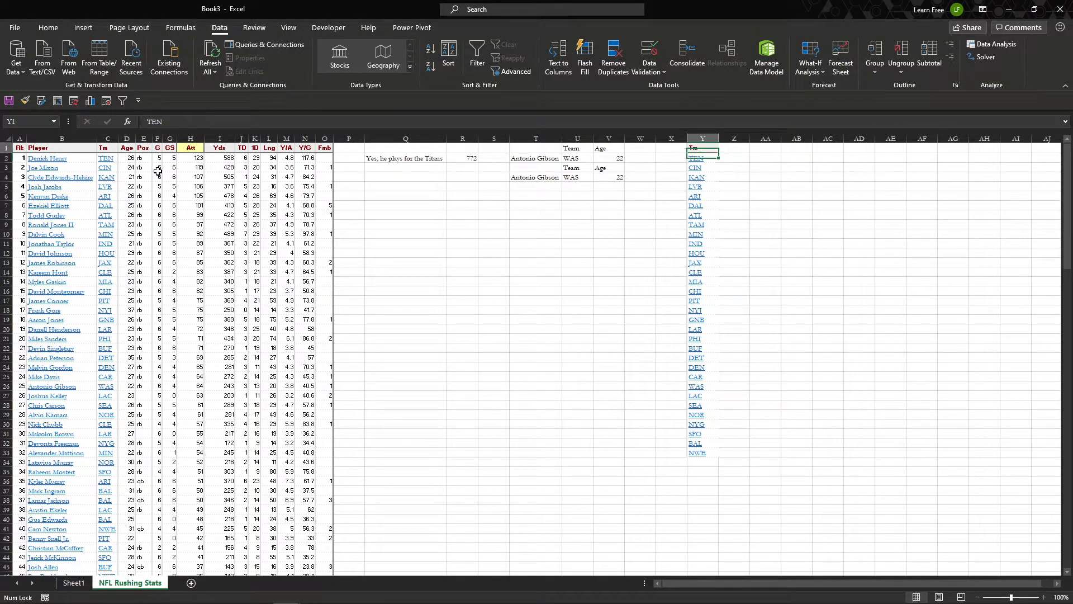
key("Left")
key("Left")
key("Left")
key("Left")
key("Left")
key("Left")
key("Down")
key("Down")
key("Down")
key("Down")
key("Down")
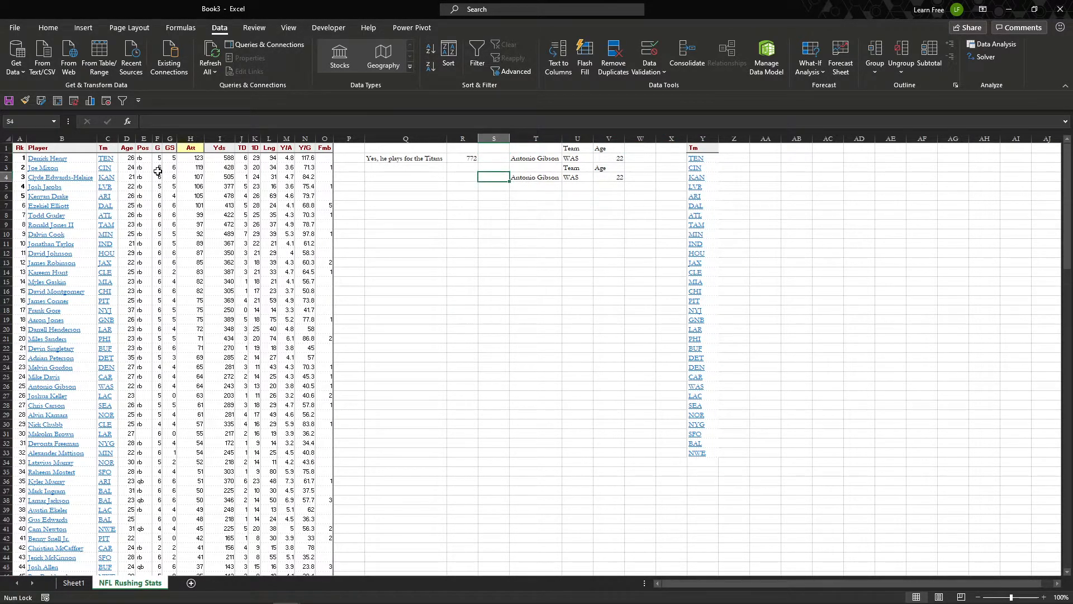
key("Left")
key("Right")
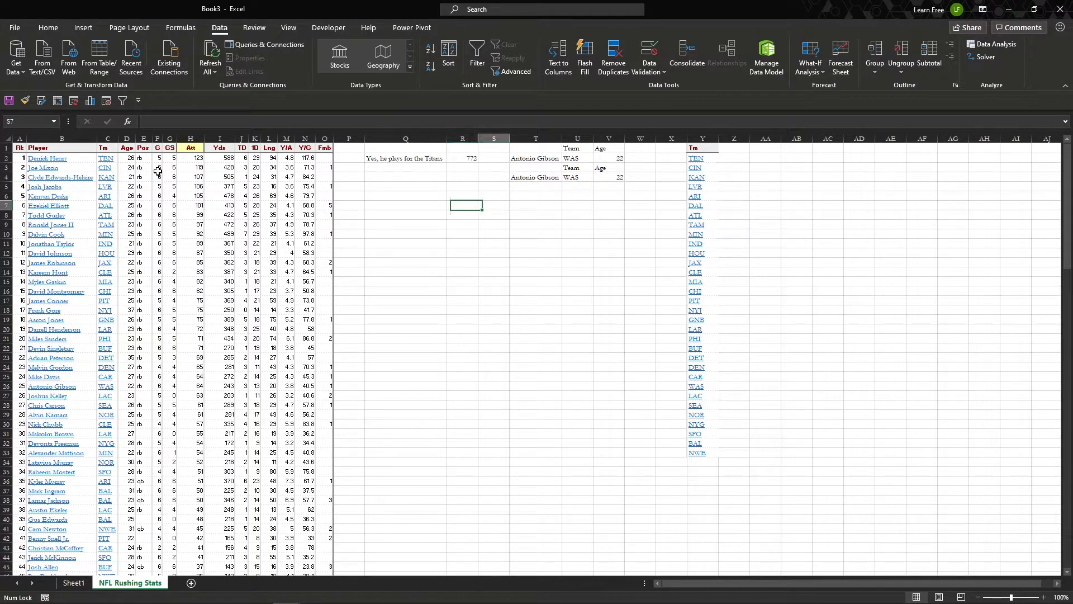
type("NFL Team")
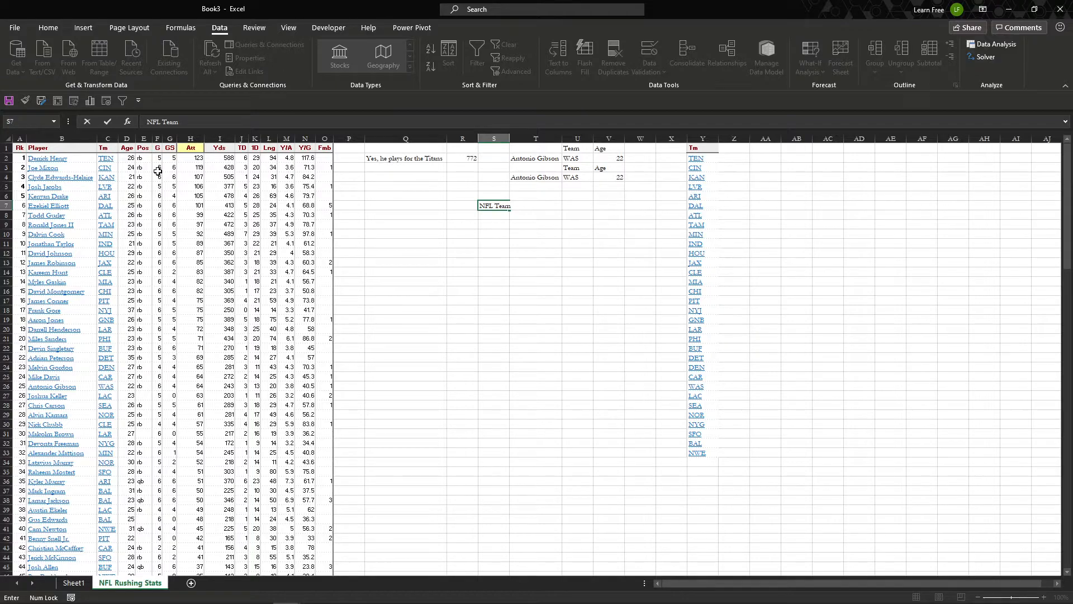
key("Escape")
- Rename the header of the unique team list in Y1 as Team
key("Up")
key("ctrl+Up")
key("ctrl+Right")
key("ctrl+Right")
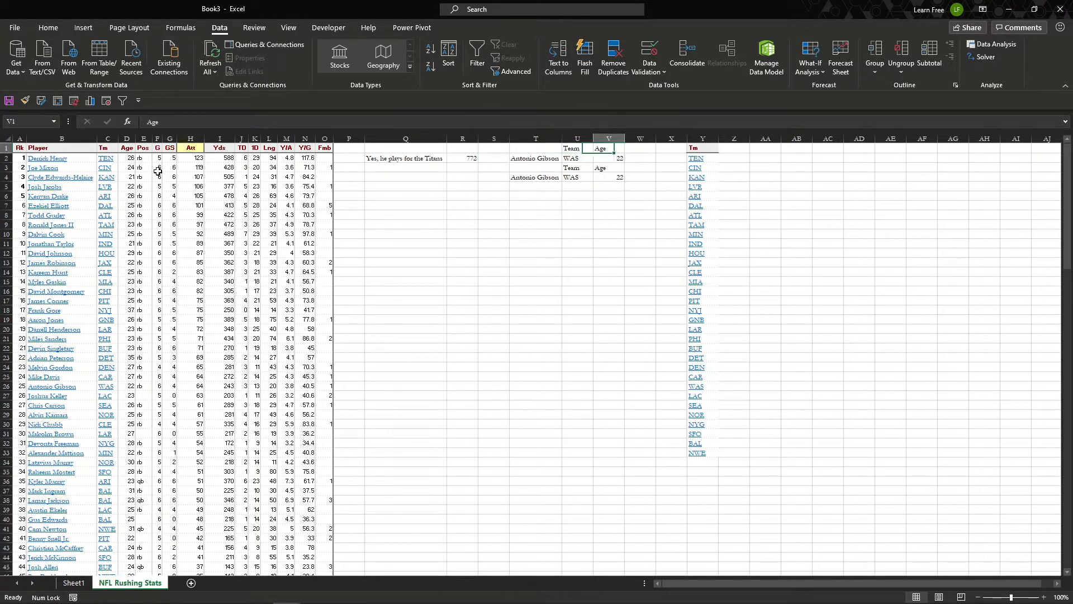
key("Right")
key("Right")
key("Right")
type("Team")
key("Return")
- Filter the Team list in column Y, sort it from A to Z, and remove the filter again
left_click(493, 216)
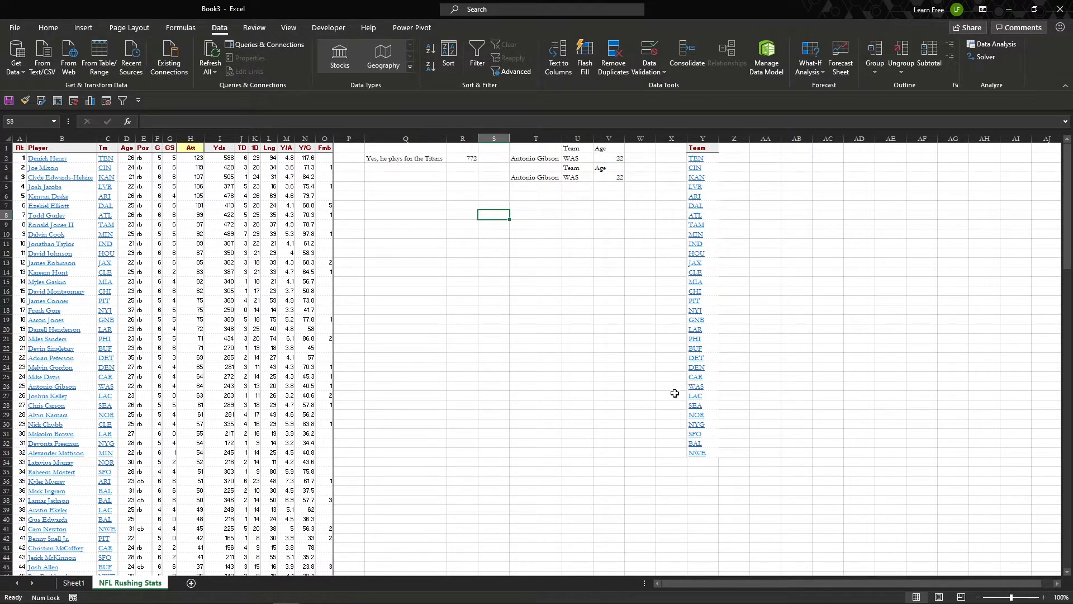
left_click(703, 149)
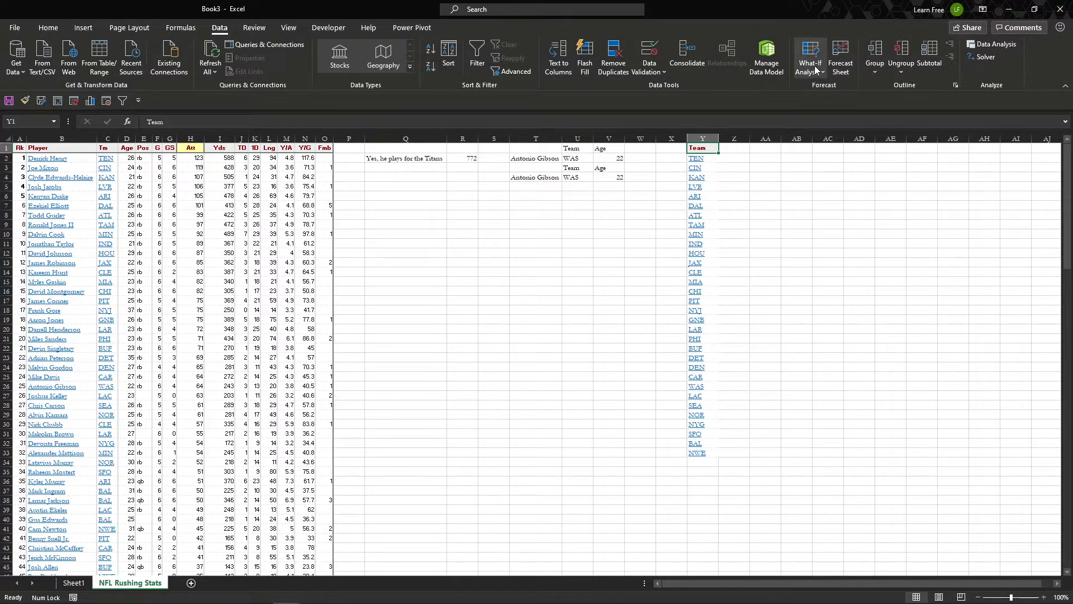
scroll(939, 63, "up", 4)
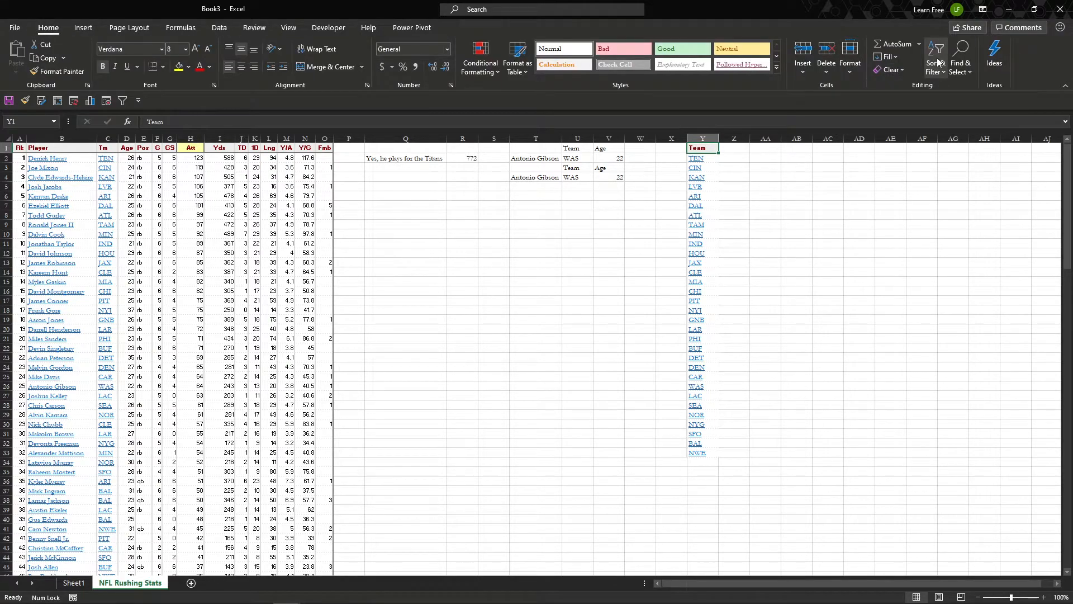
left_click(939, 61)
left_click(964, 139)
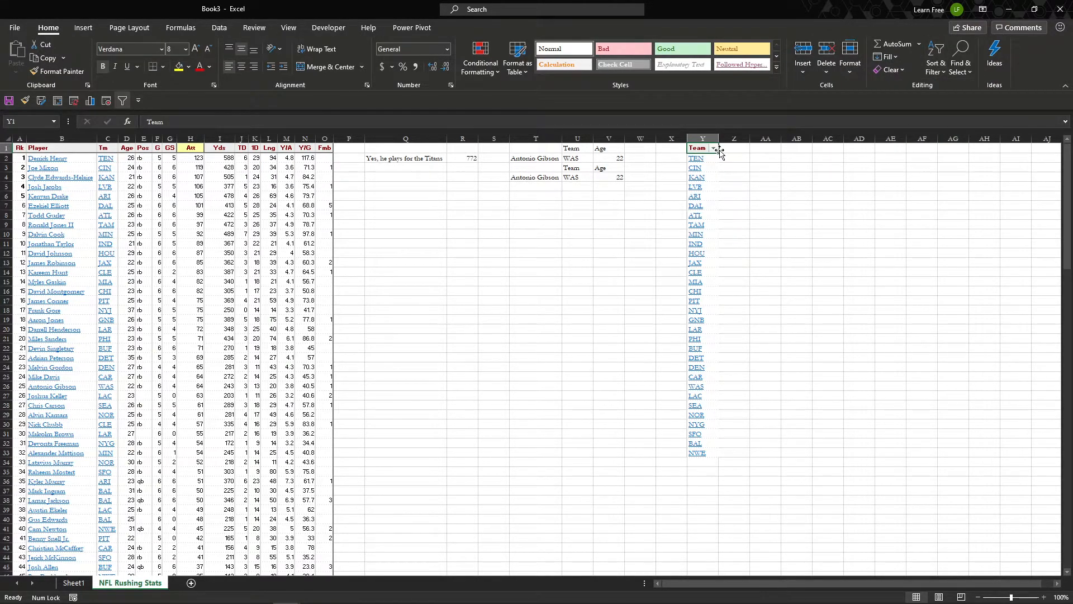
left_click(713, 147)
left_click(643, 158)
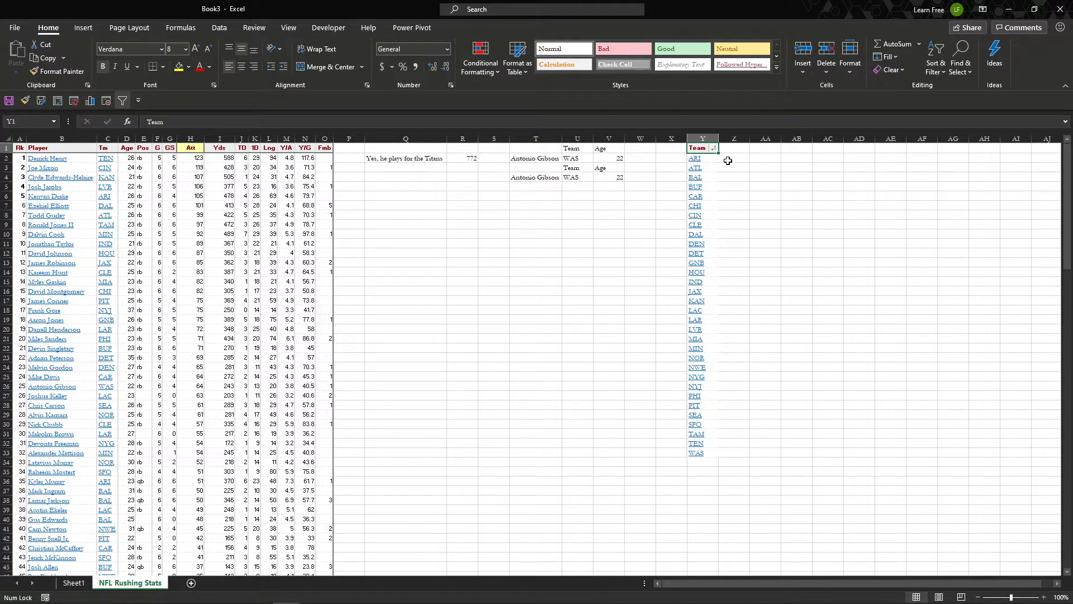
left_click(936, 63)
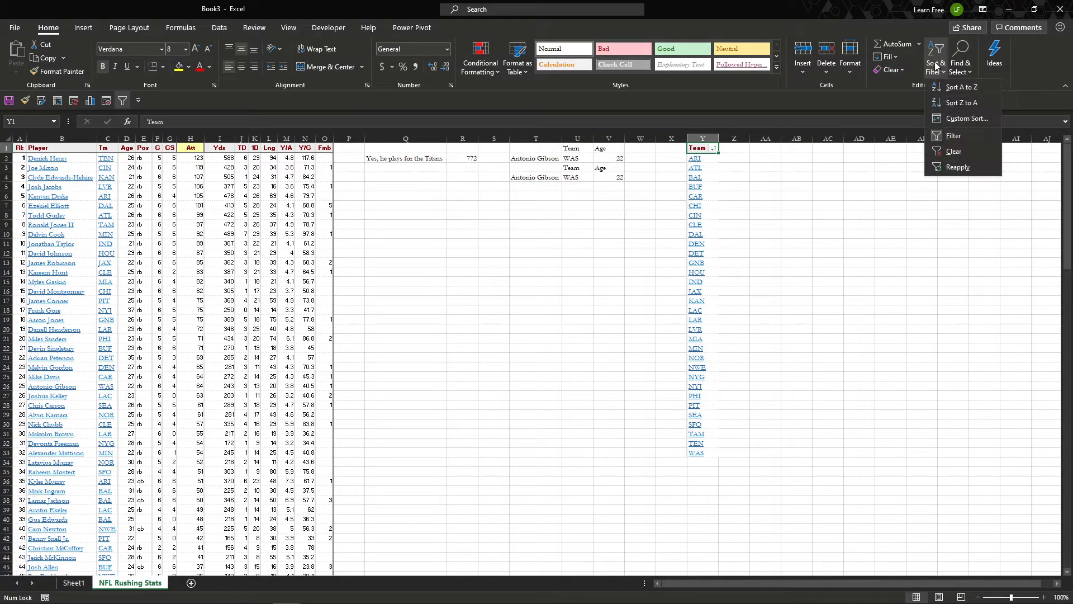
left_click(960, 138)
- Add List data validation to cell R7 with the source =$Y$2:$Y$33
left_click(464, 206)
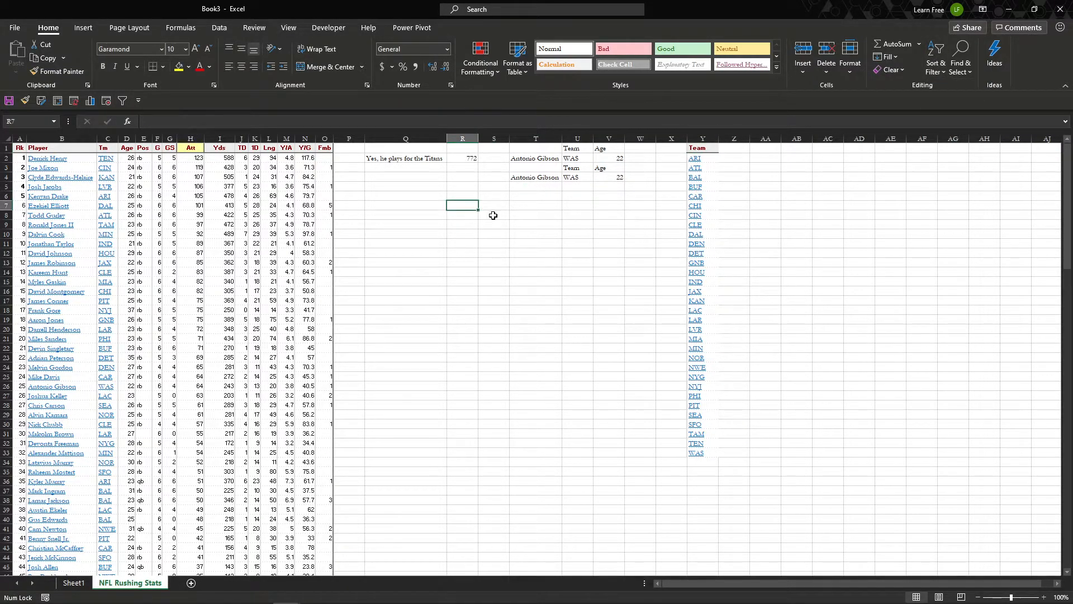
left_click(220, 28)
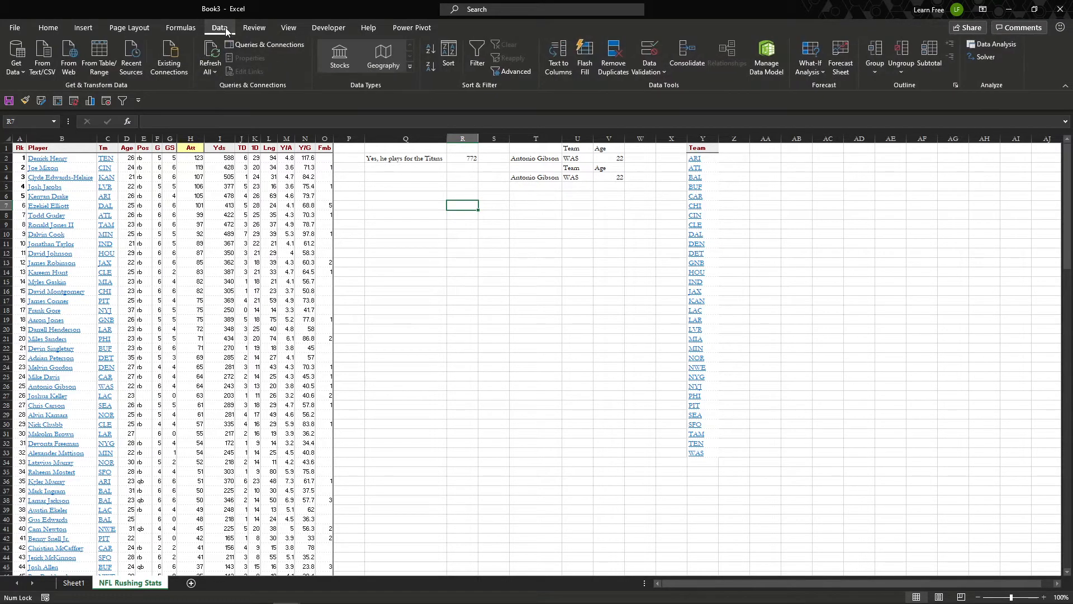
left_click(663, 74)
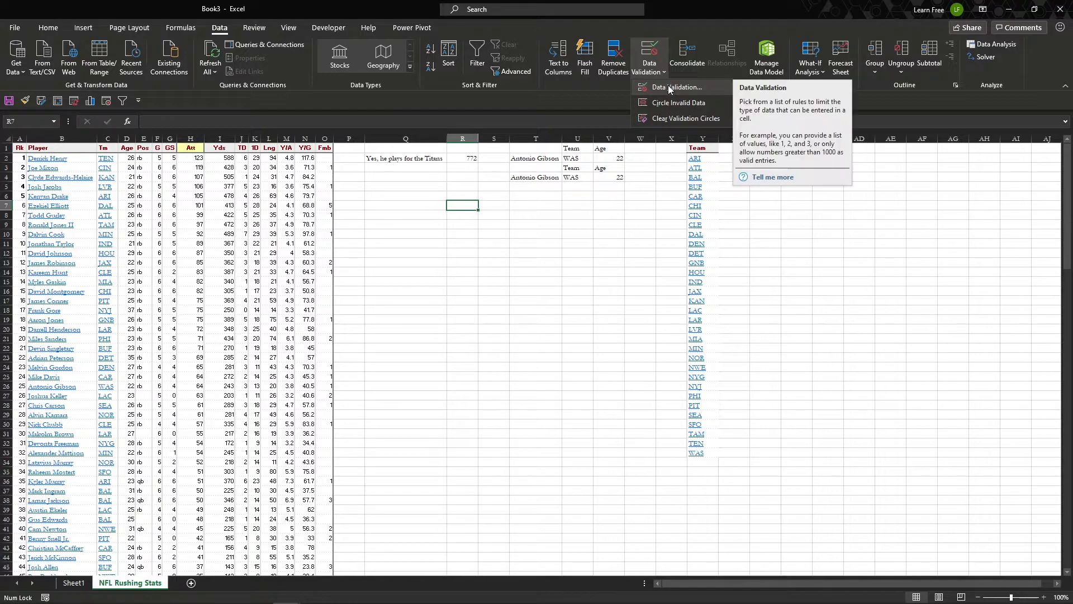
left_click(669, 86)
left_click(562, 297)
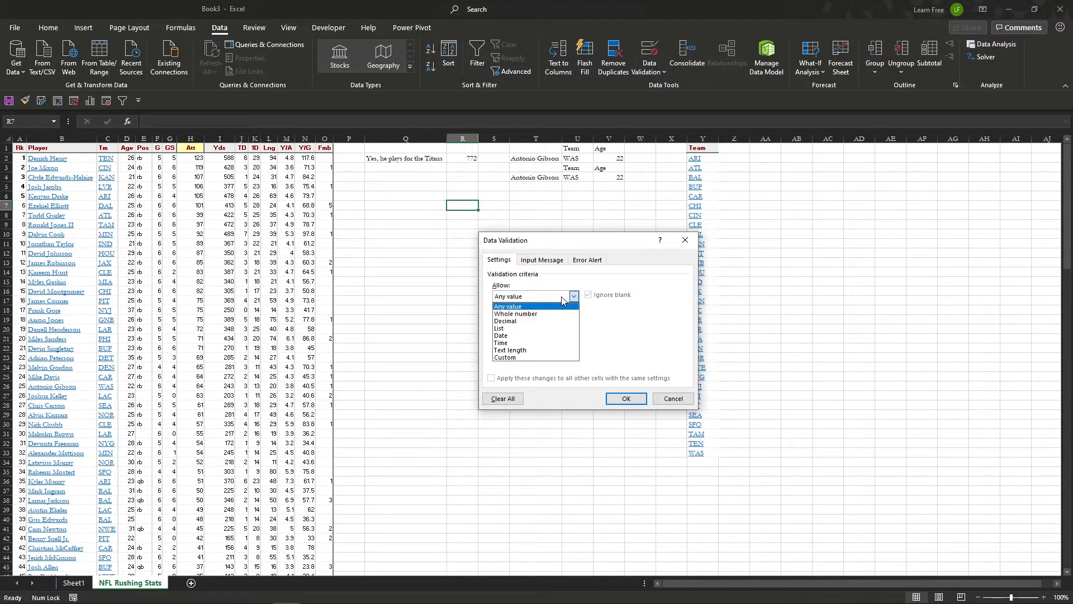
left_click(532, 329)
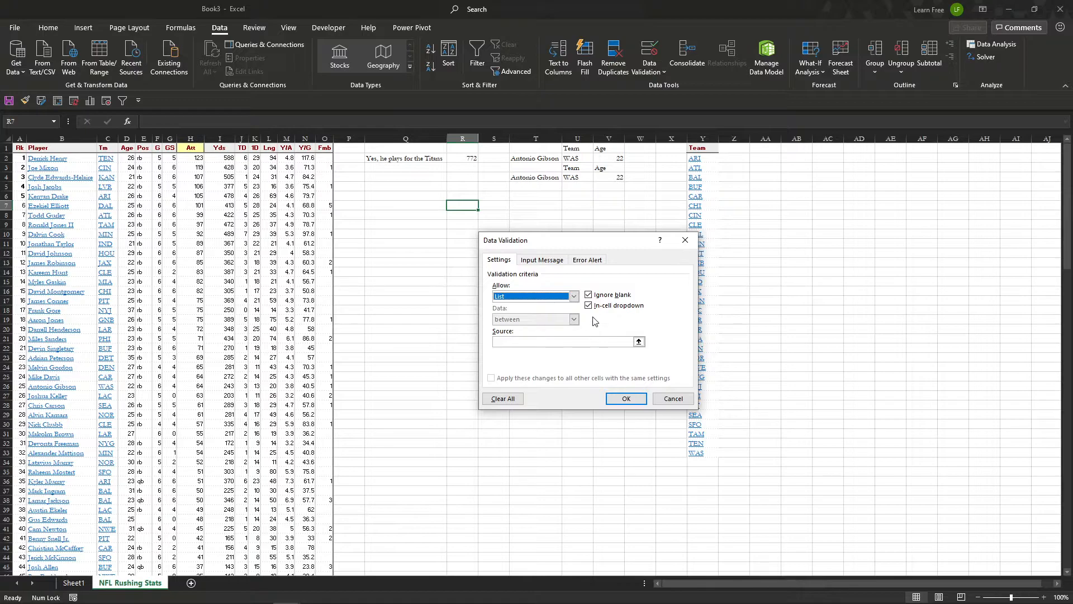
left_click(583, 343)
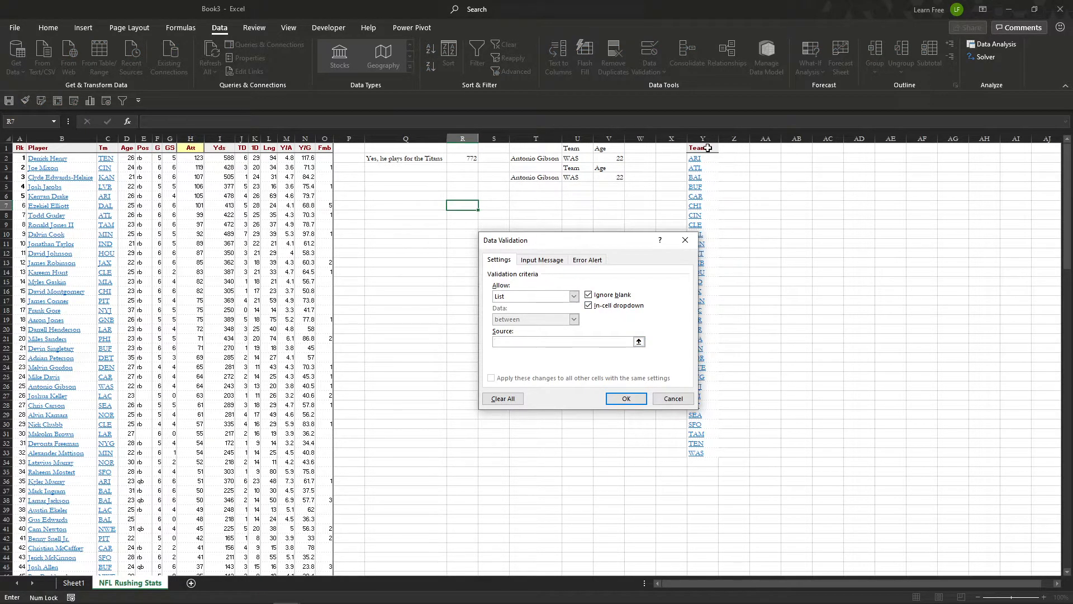
left_click_drag(711, 160, 702, 457)
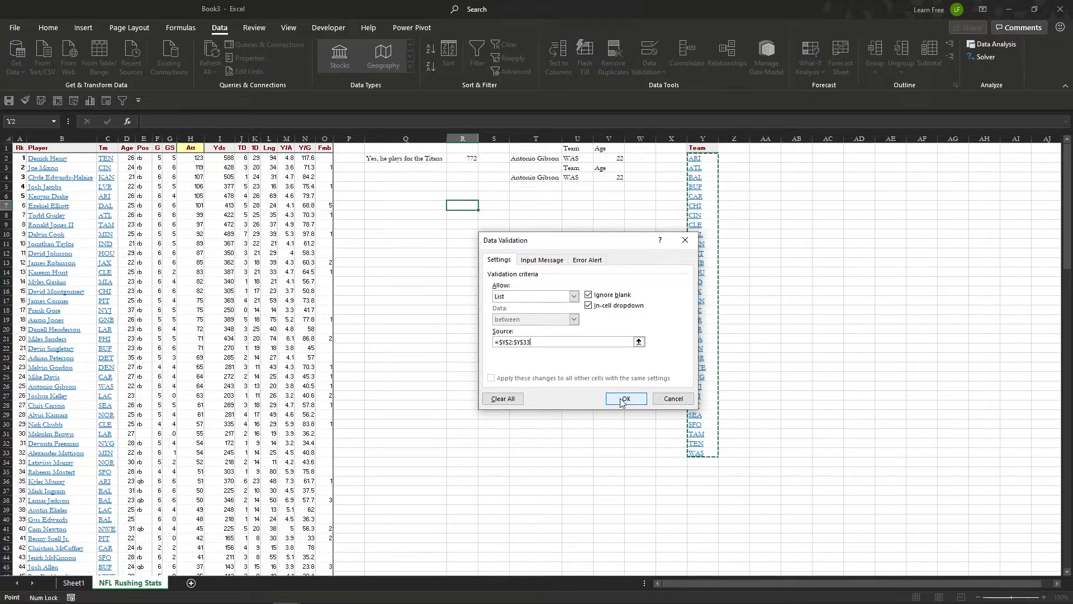
left_click(625, 399)
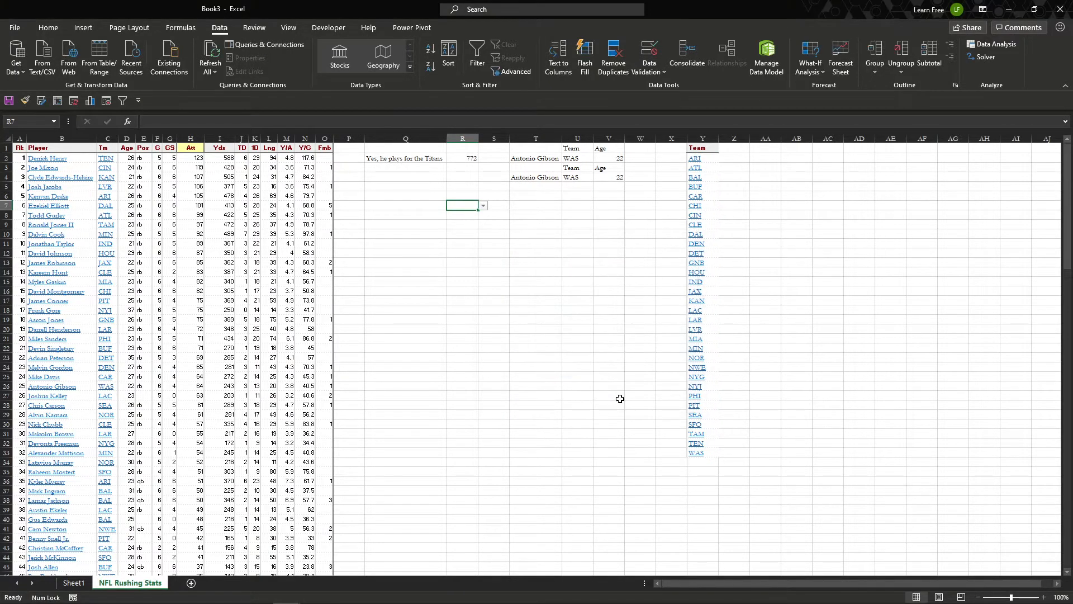
- Choose TAM from the drop-down list in R7 and enter the heading Team in R6
left_click(483, 206)
left_click_drag(482, 217, 482, 262)
left_click(455, 250)
left_click(463, 197)
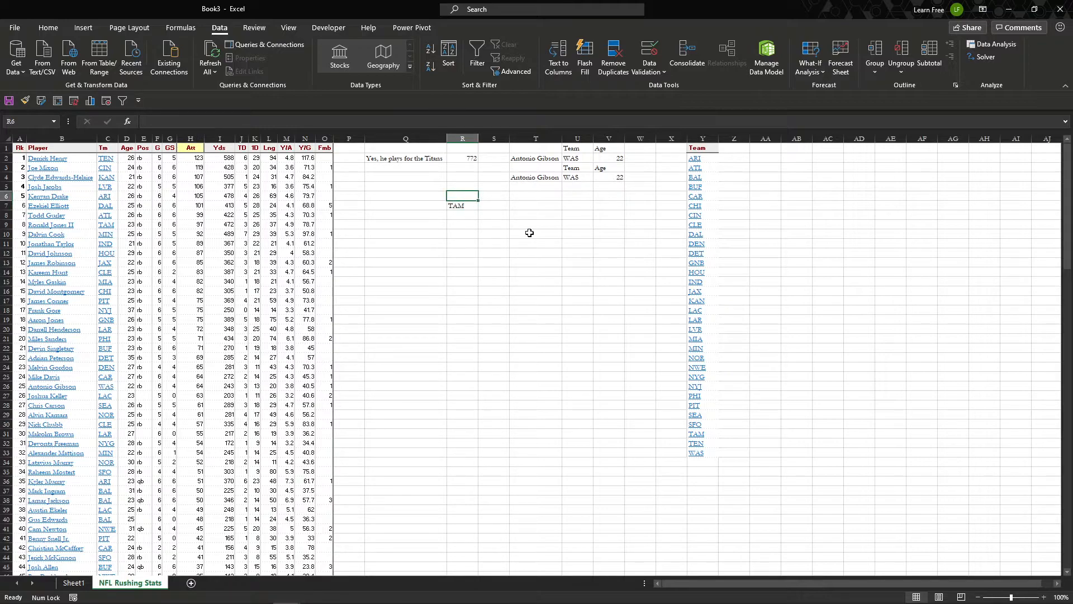
type("Team")
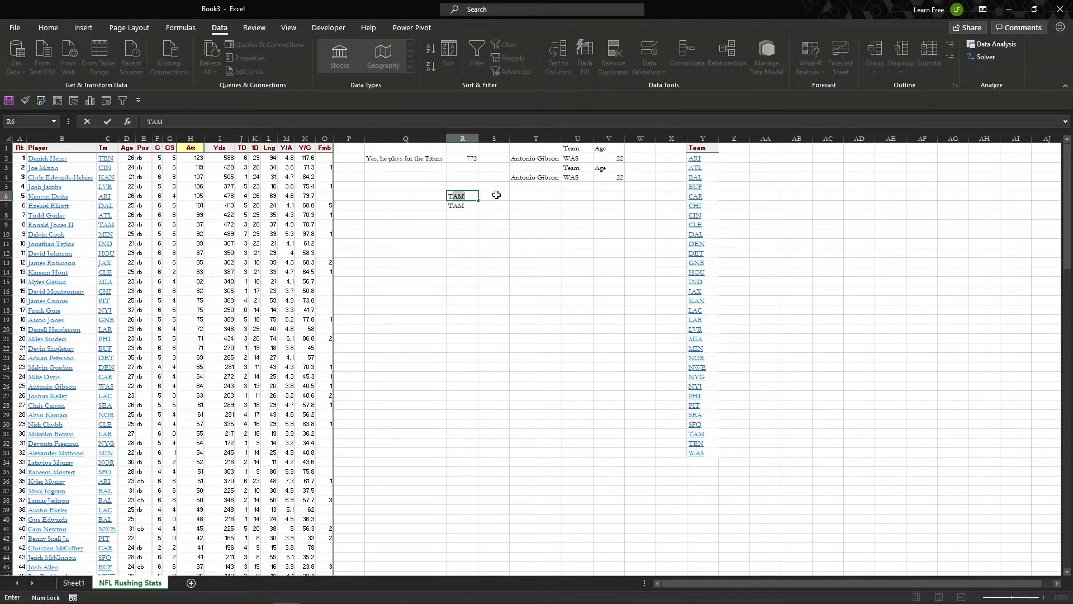
key("Return")
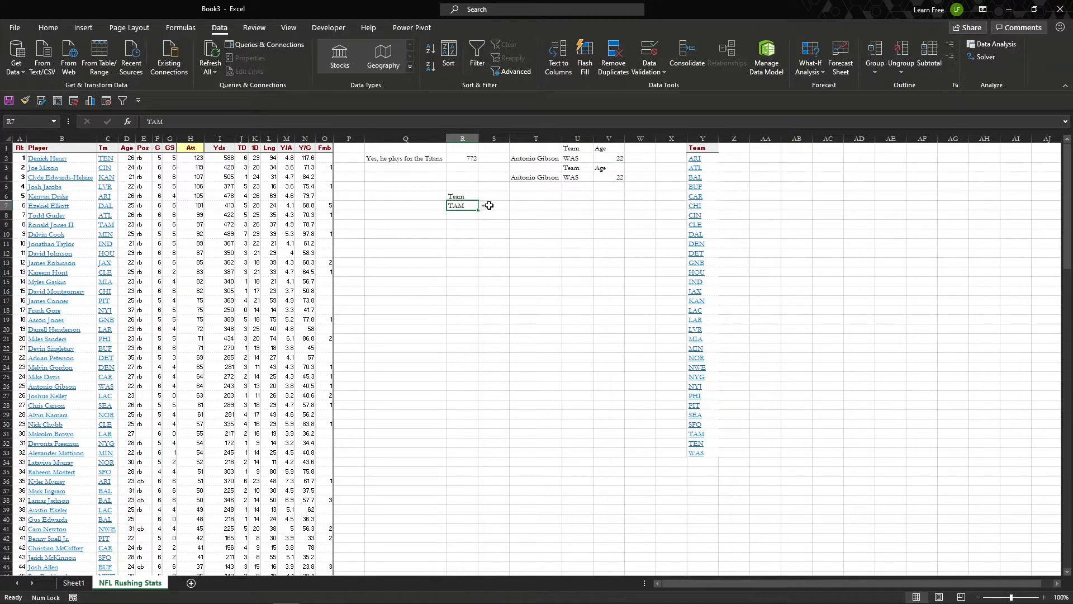
- Try different teams in the R7 drop-down list, including NYJ, and finish with TEN
left_click(483, 205)
left_click(474, 226)
left_click(483, 206)
left_click(474, 214)
left_click(483, 206)
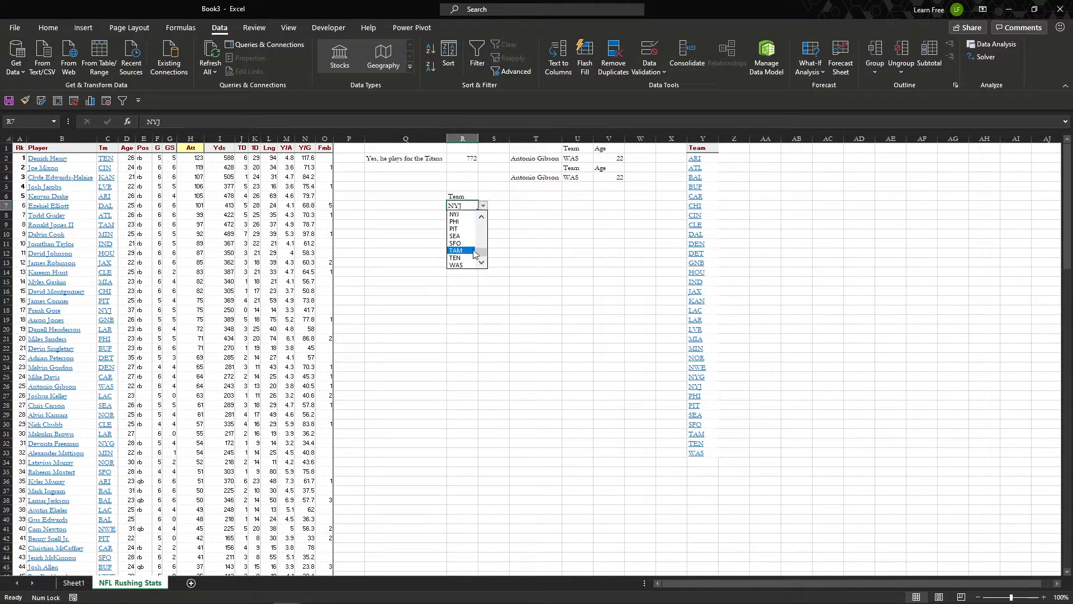
left_click(466, 257)
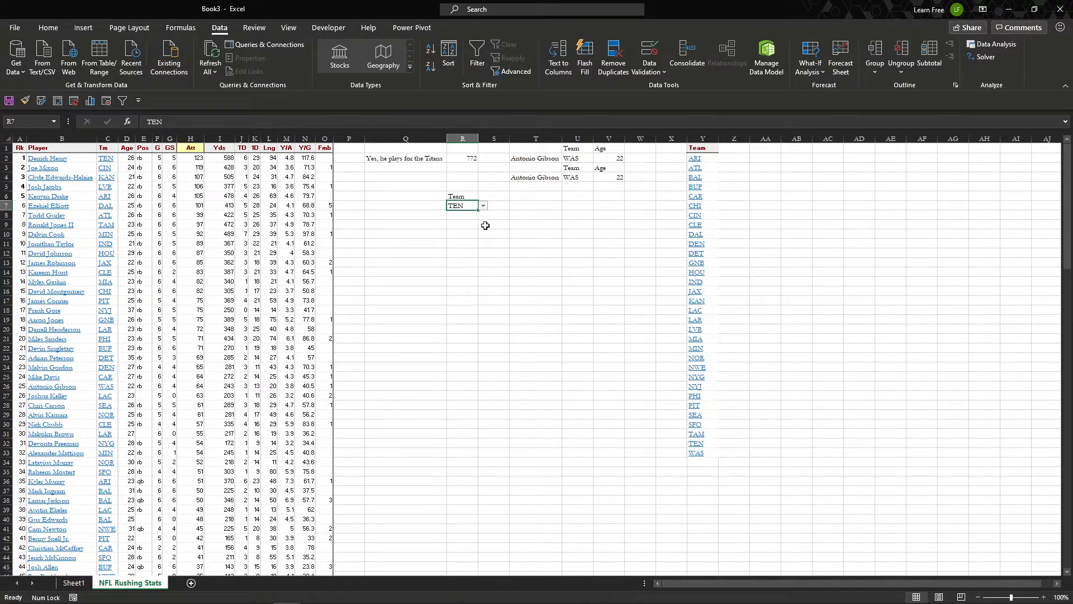
- Bold the Drop Down Lists entry in the function list on Sheet1 and return to the NFL Rushing Stats sheet
left_click(75, 583)
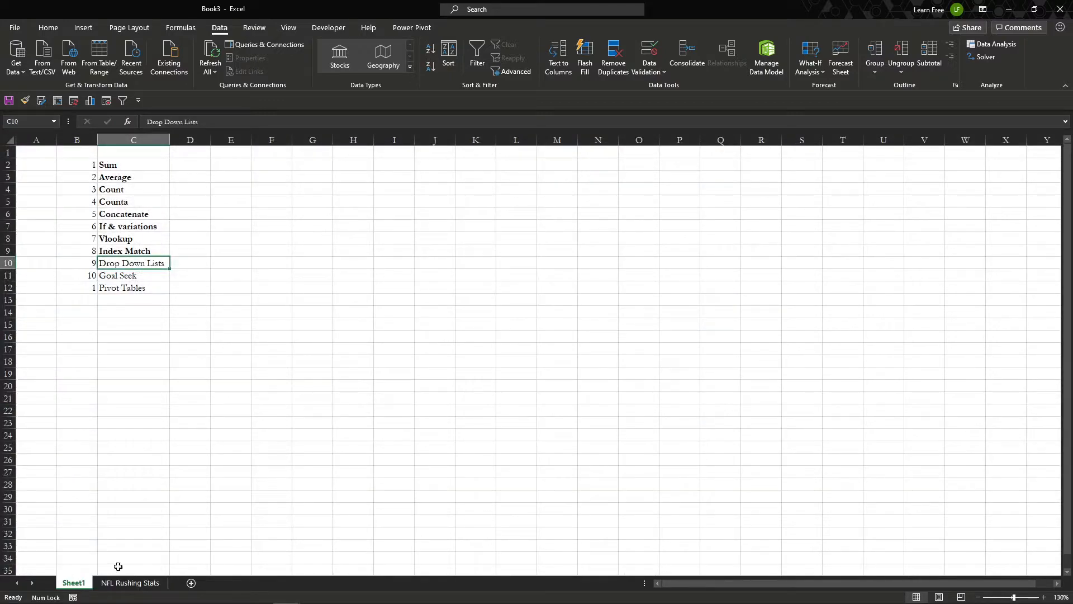
key("ctrl+b")
left_click(144, 276)
left_click(149, 583)
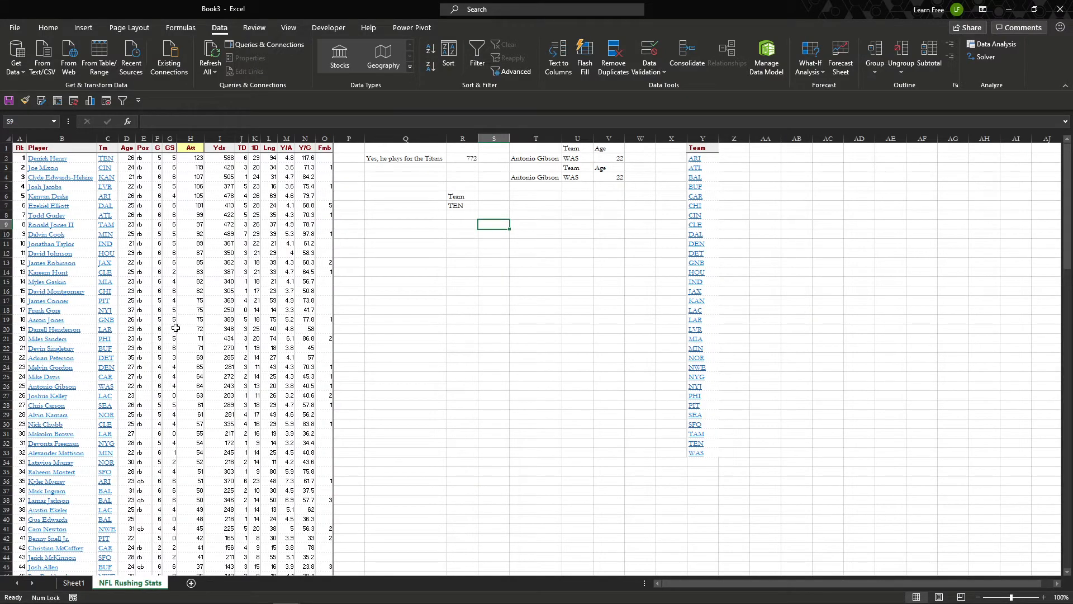
left_click(157, 160)
left_click(159, 195)
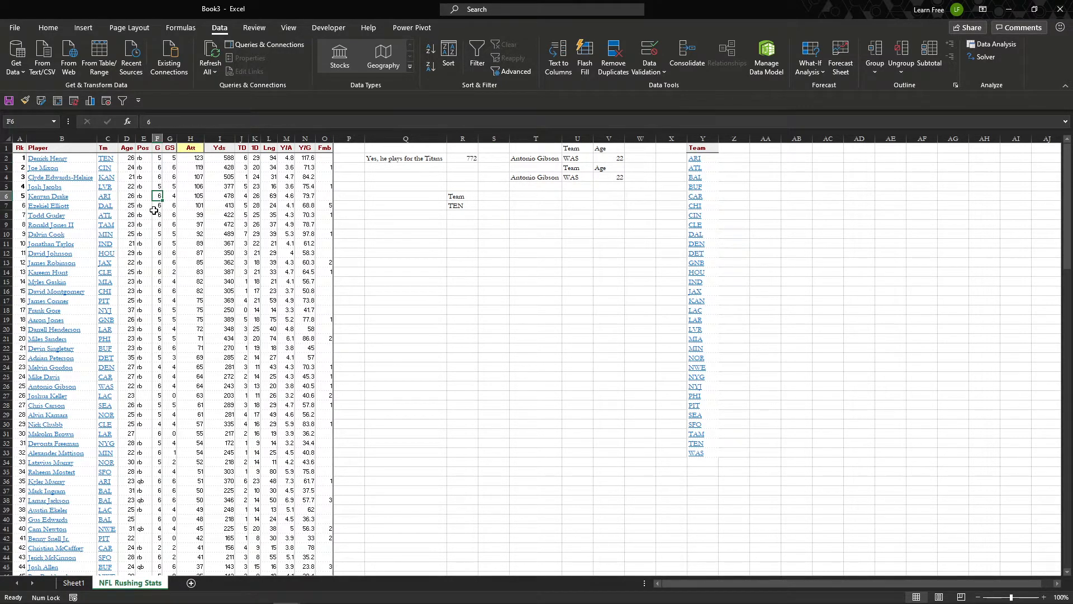
- Copy the rank 5 player's row, A6:O6, and paste it in the blank area starting at U37
key("Left")
key("Left")
key("Left")
key("Left")
key("Left")
key("shift+Right")
key("shift+Right")
key("shift+Right")
key("shift+Right")
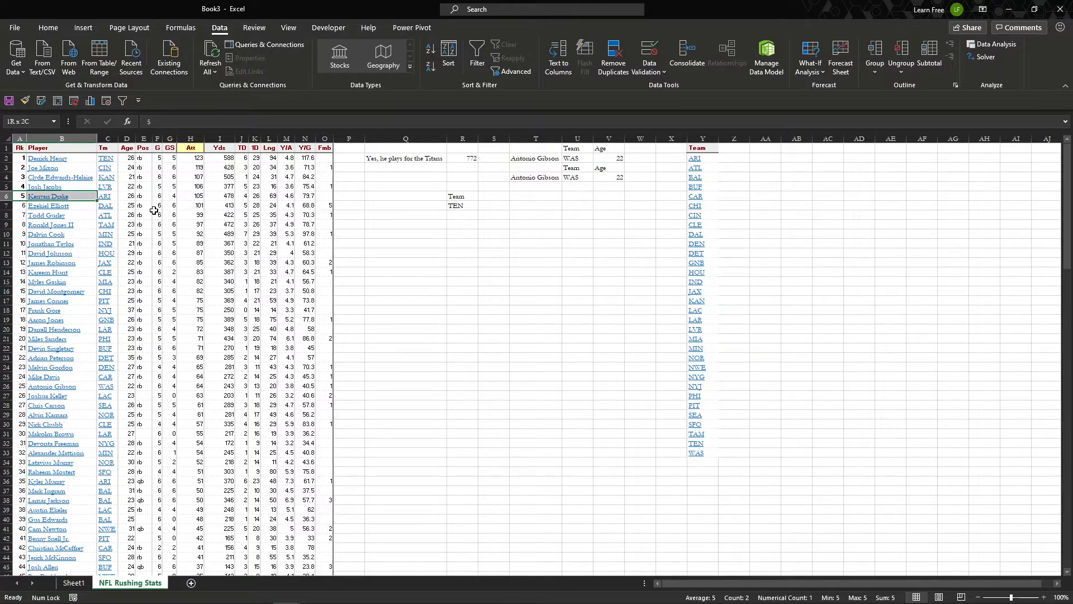
key("shift+Right")
key("shift+Right")
key("shift+Right")
key("shift+Right")
key("shift+Right")
key("shift+Right")
key("shift+Right")
key("shift+Right")
key("shift+Right")
key("shift+Right")
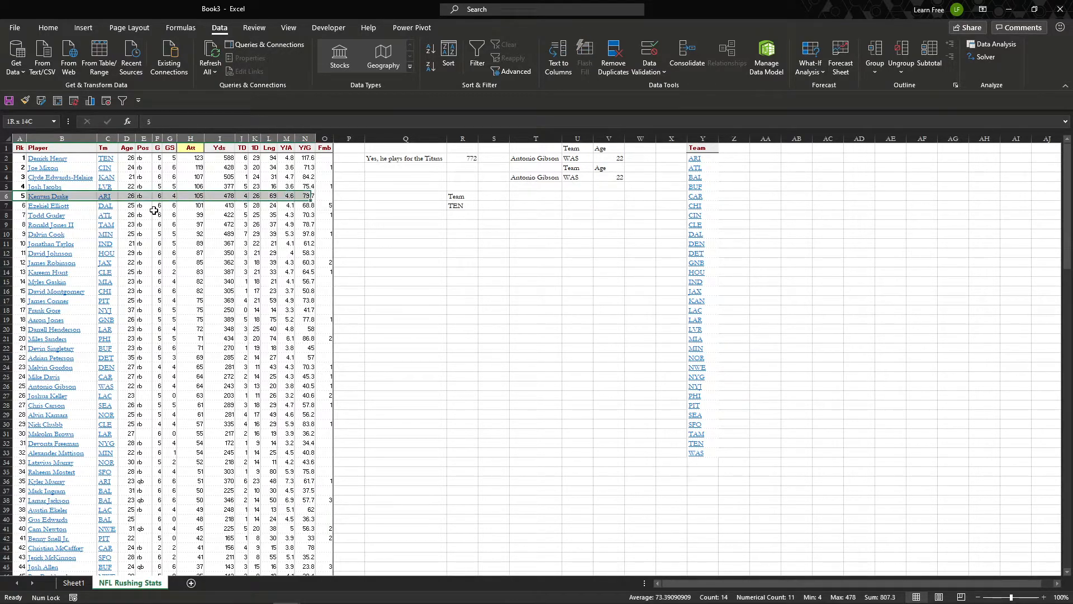
key("ctrl+c")
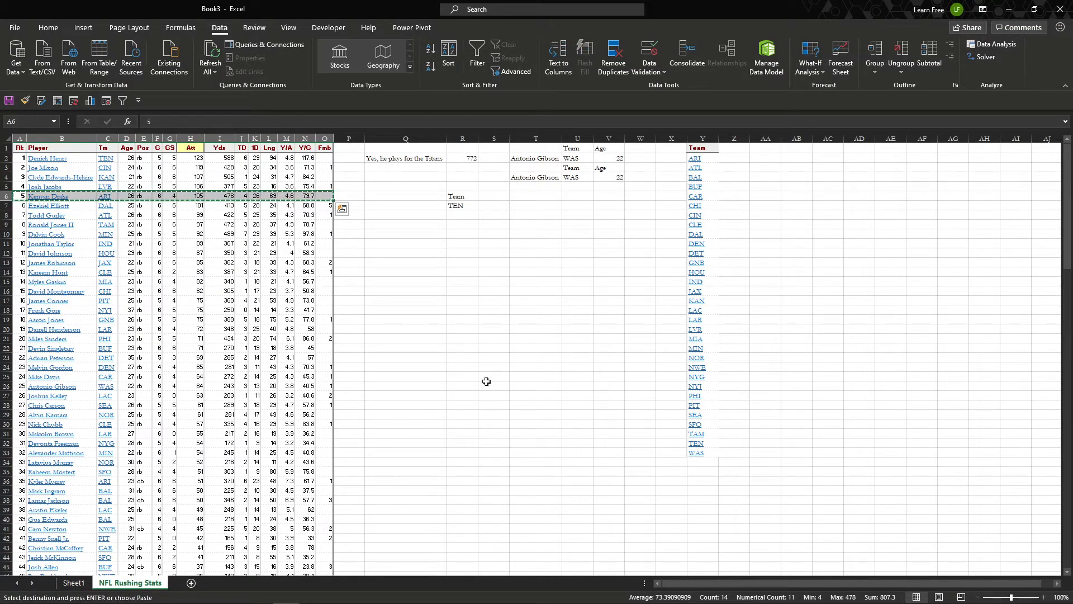
left_click(576, 490)
key("ctrl+v")
key("Escape")
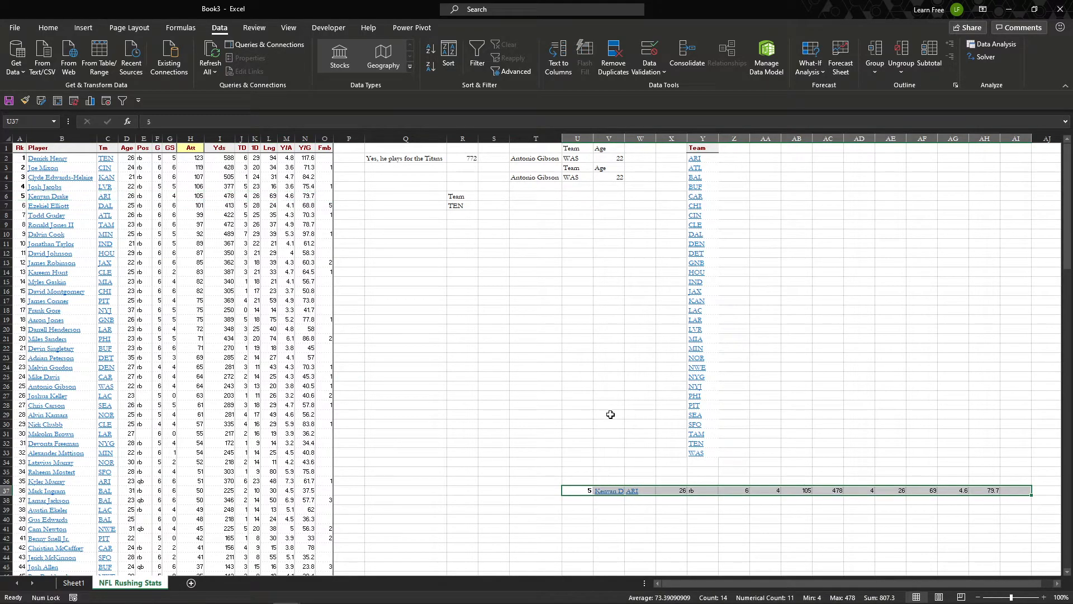
- Copy the header row A1:O1 to U36 above the pasted player row and widen column V to fit the player name
left_click_drag(21, 148, 320, 155)
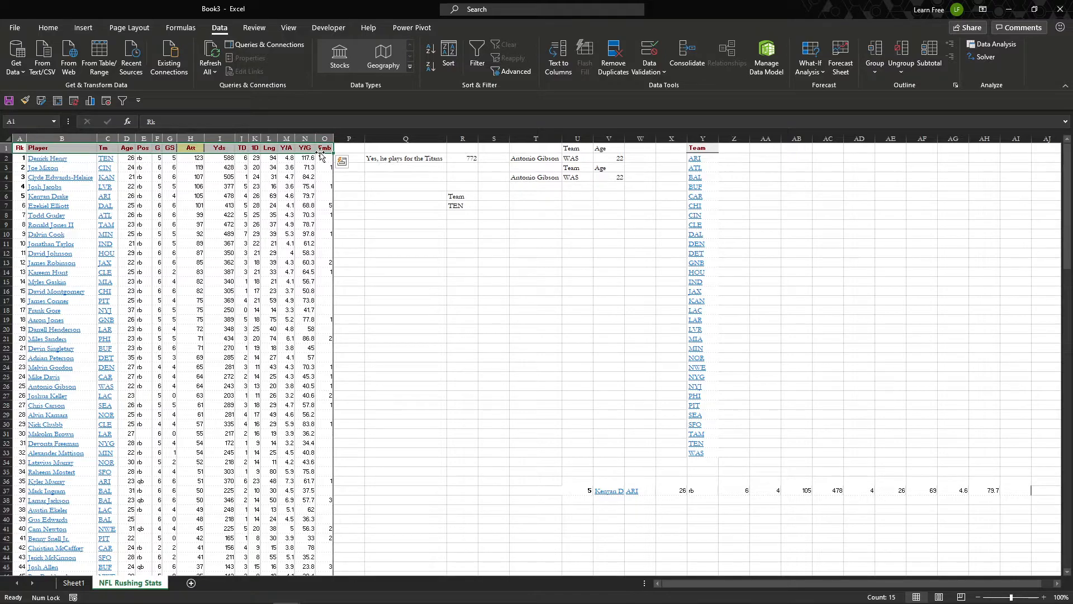
key("ctrl+c")
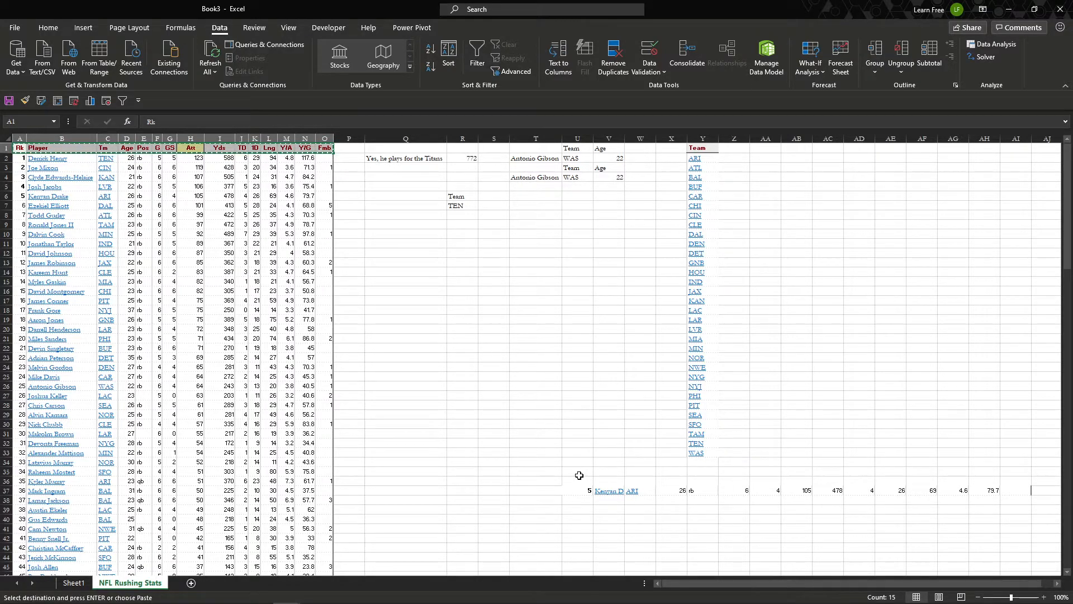
left_click(589, 476)
left_click(584, 482)
key("Return")
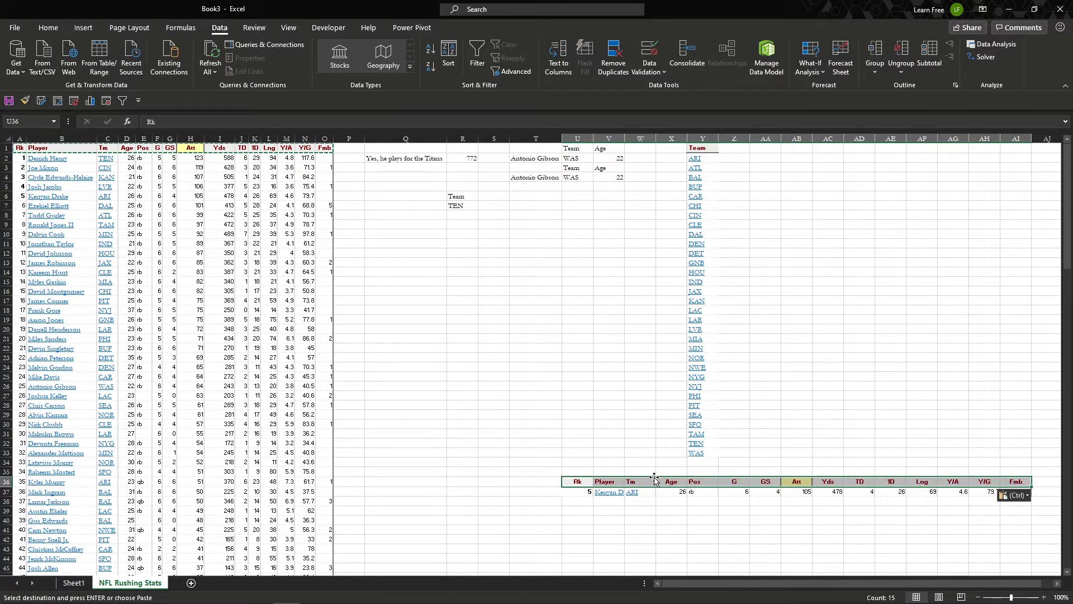
left_click(777, 511)
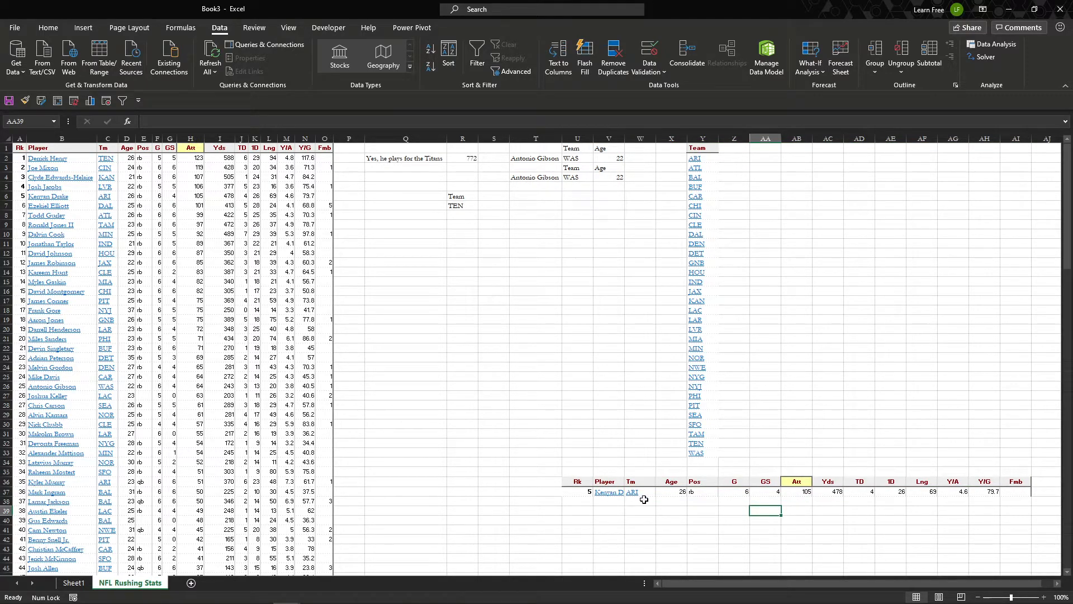
left_click_drag(624, 137, 637, 137)
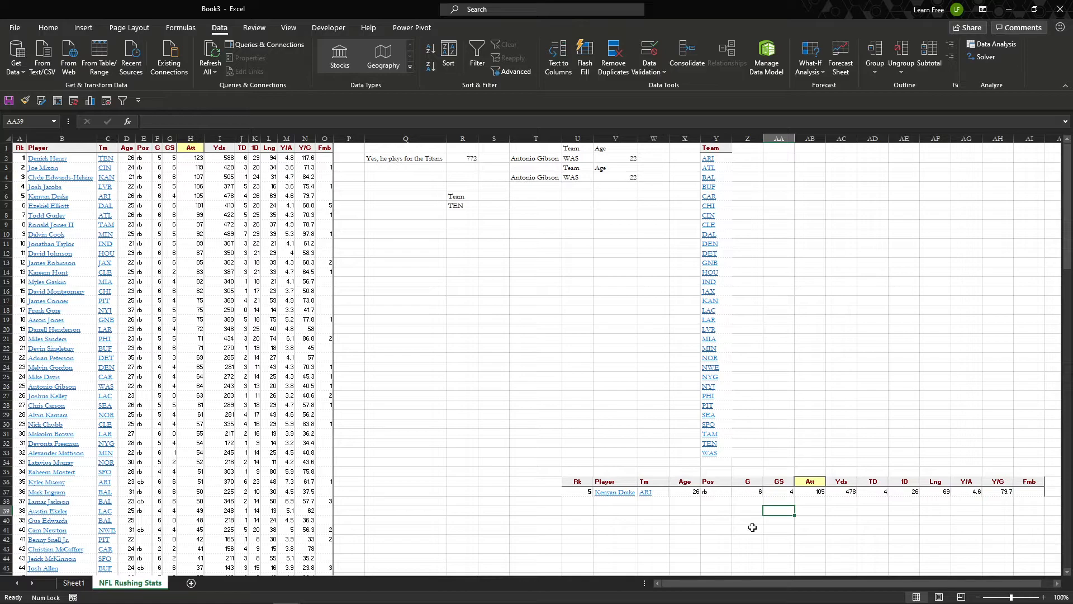
left_click(628, 511)
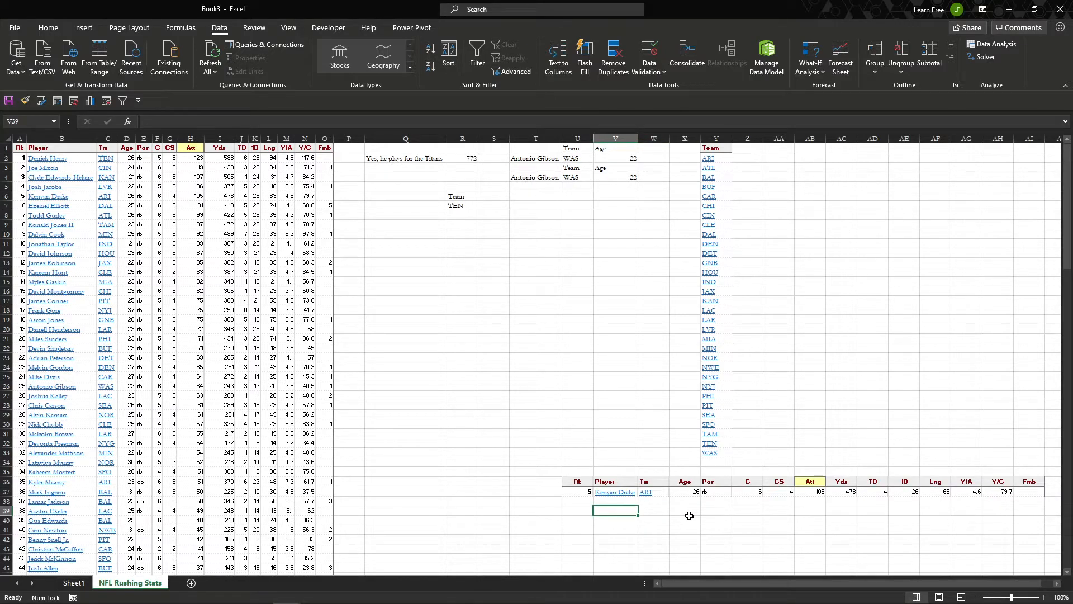
key("Right")
key("Right")
key("Right")
key("Right")
key("Right")
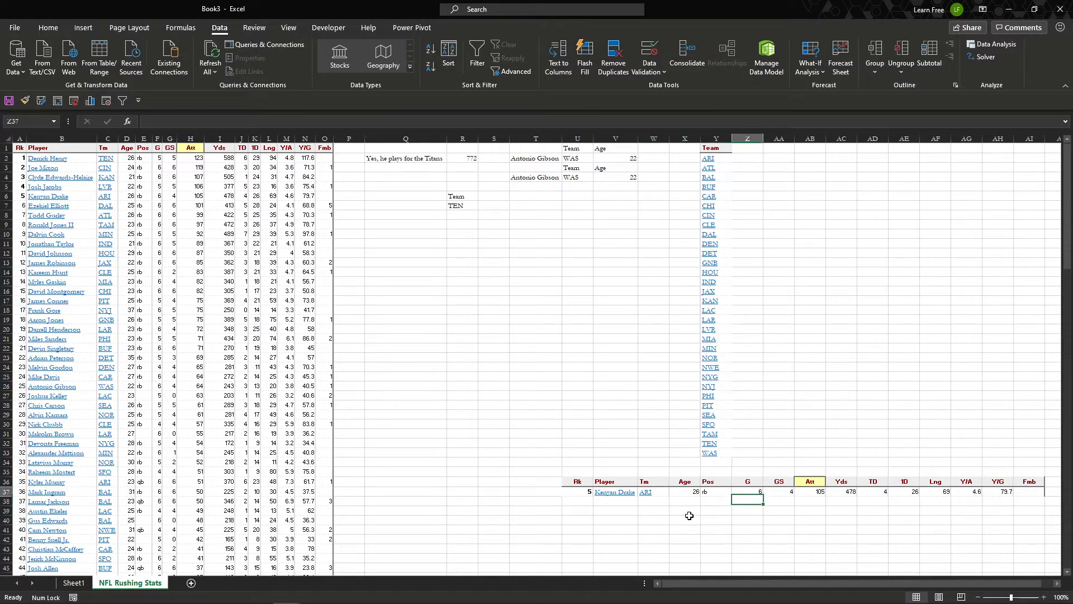
key("Left")
key("Left")
key("Left")
key("Left")
key("Left")
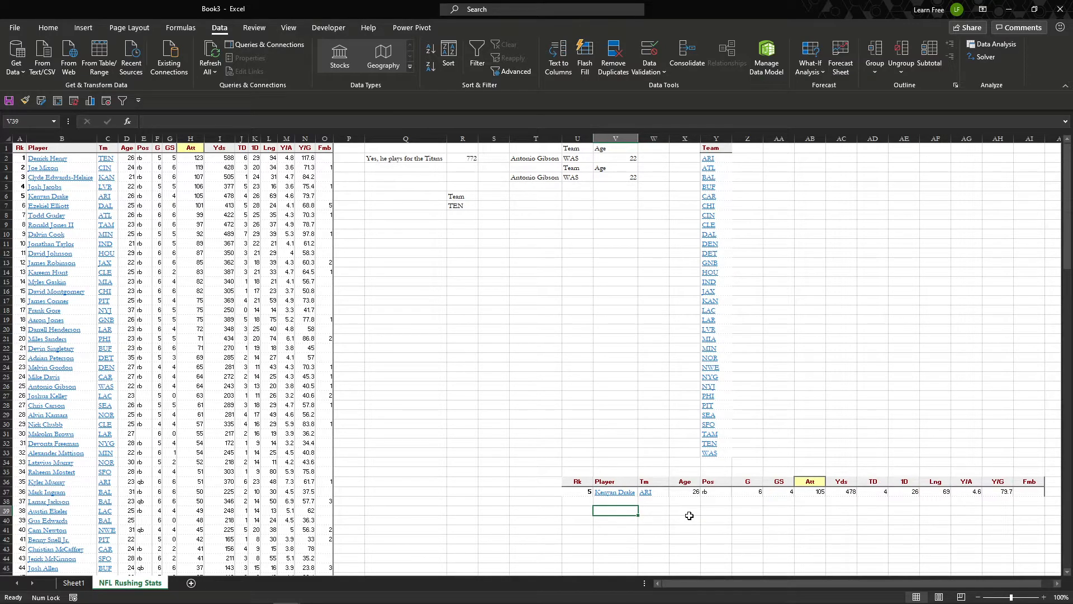
key("Right")
key("Right")
key("Right")
key("Right")
type("16")
key("Tab")
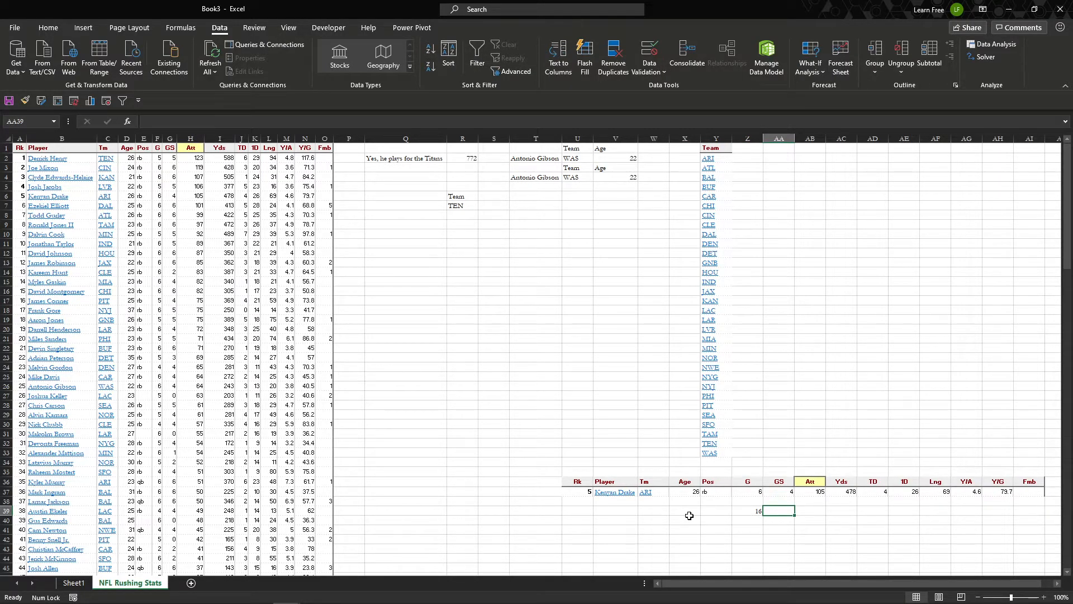
type("4")
key("Tab")
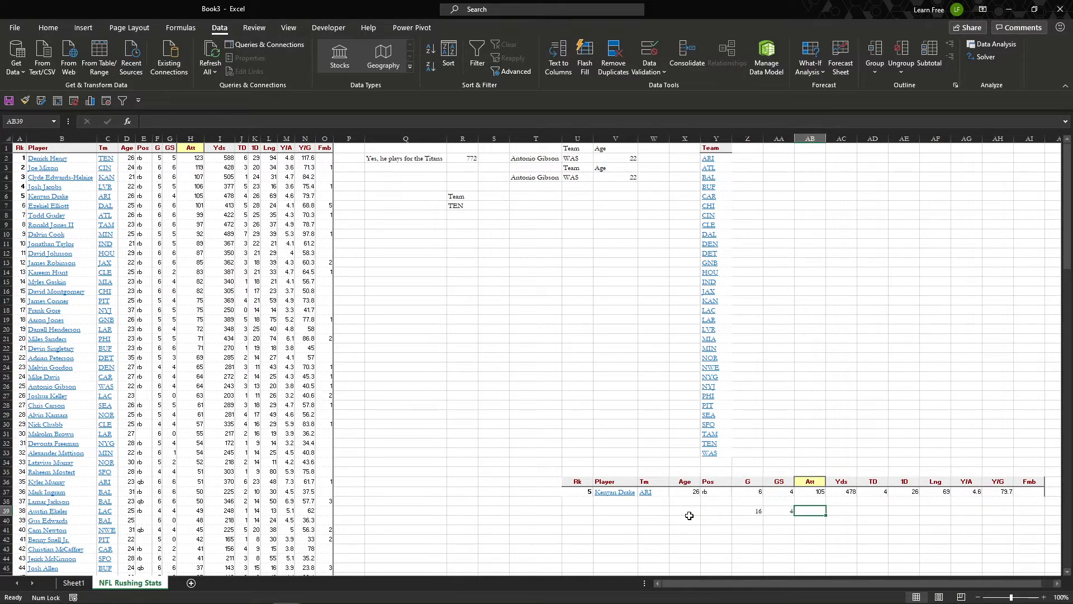
key("Right")
type("4")
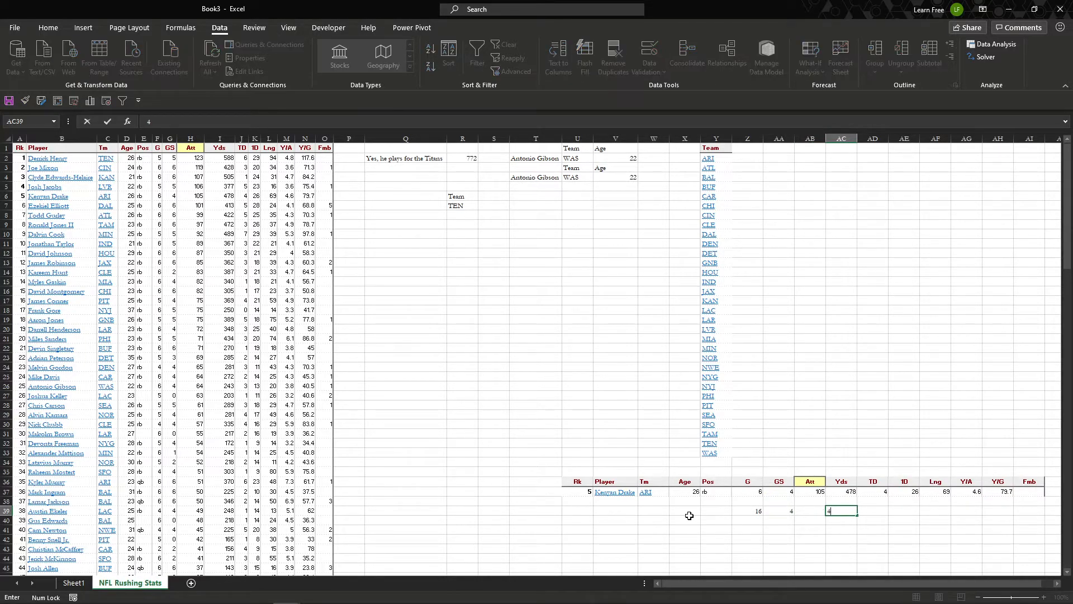
key("Tab")
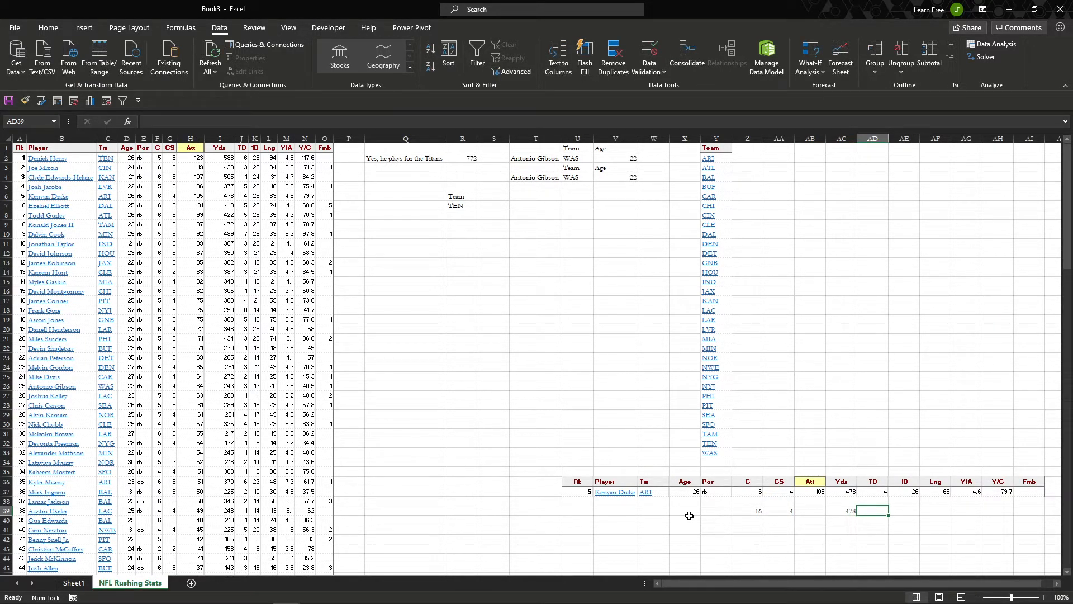
key("Left")
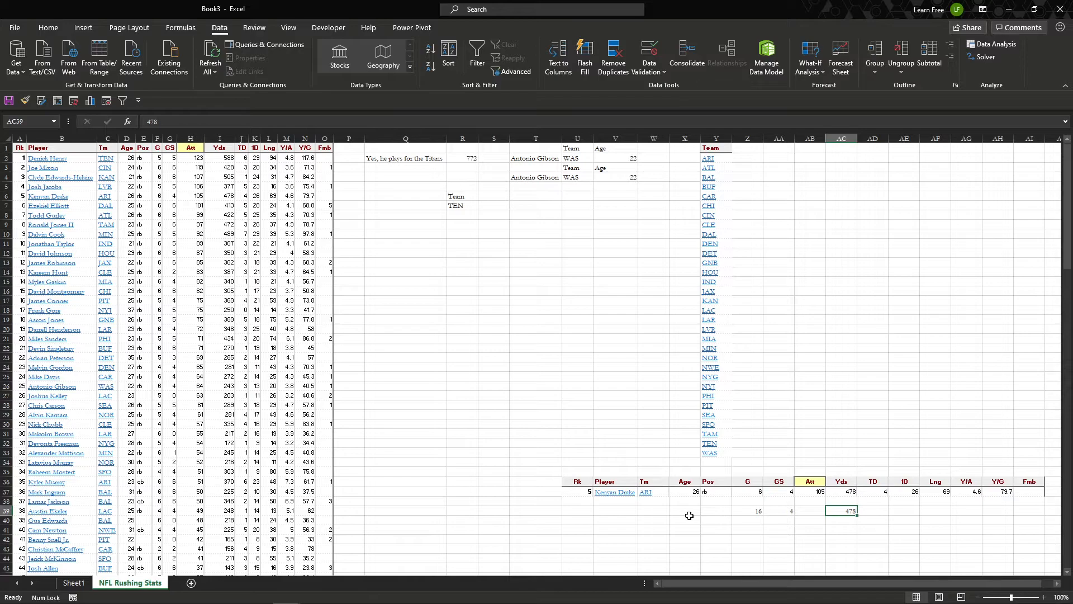
key("shift+Left")
key("shift+Left")
key("shift+Left")
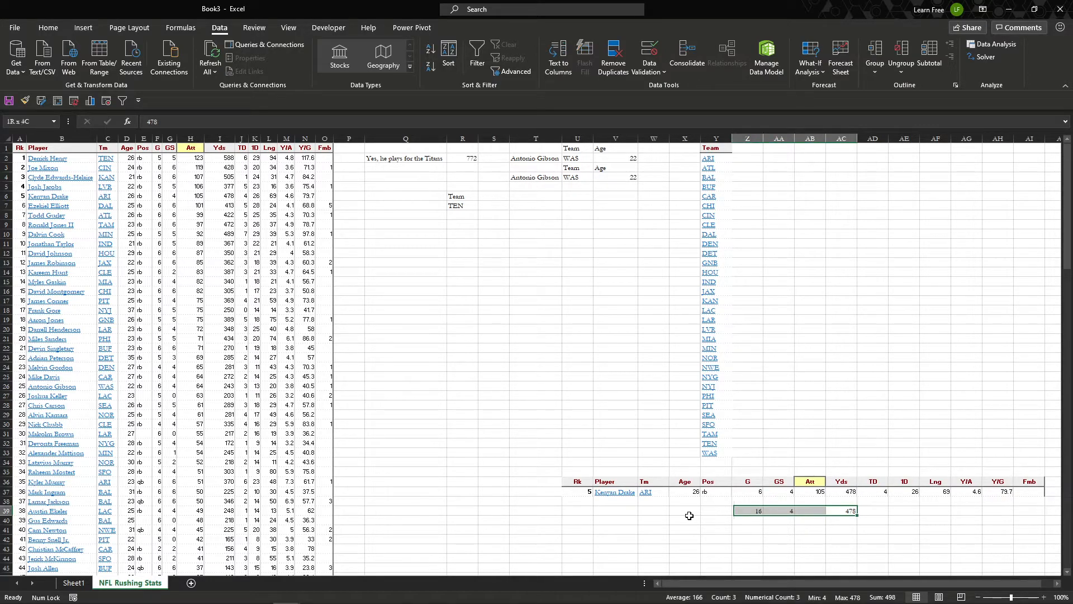
key("Delete")
- Enter 105 in AB40 and 478 in AC40 as the attempts and yards for the Goal Seek example
key("Down")
key("Left")
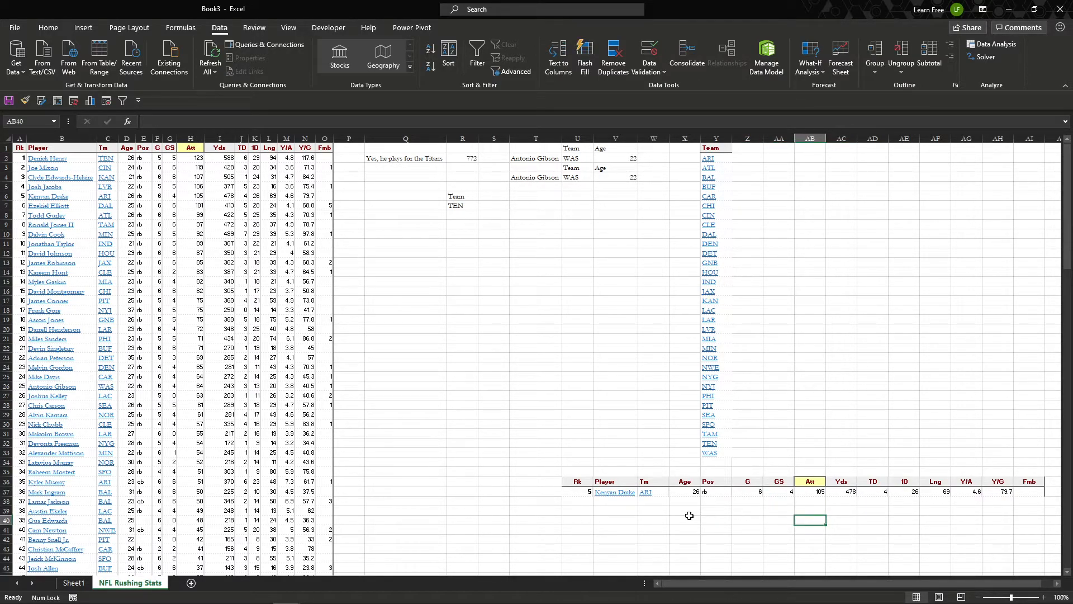
type("105")
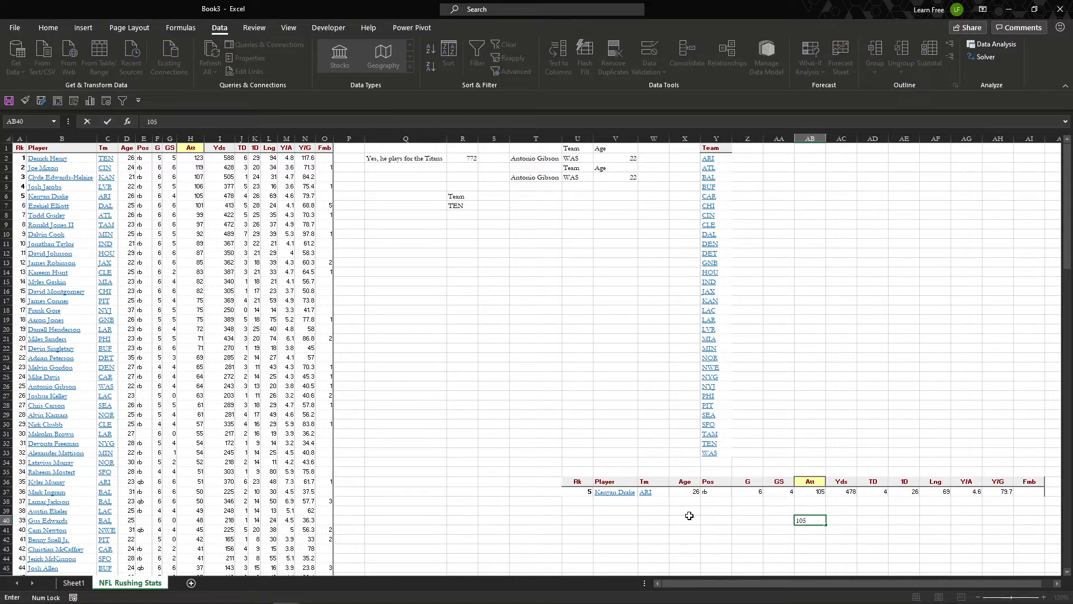
key("Tab")
type("478")
key("Tab")
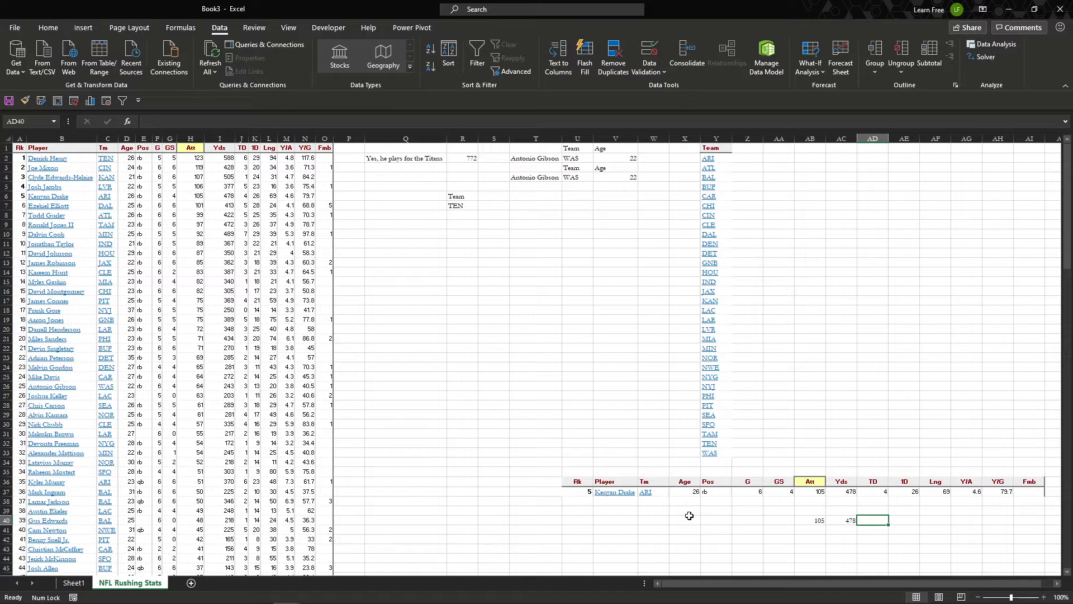
- Calculate yards per attempt in AD40 with =AC40/AB40 and show the result with two decimal places
type("4")
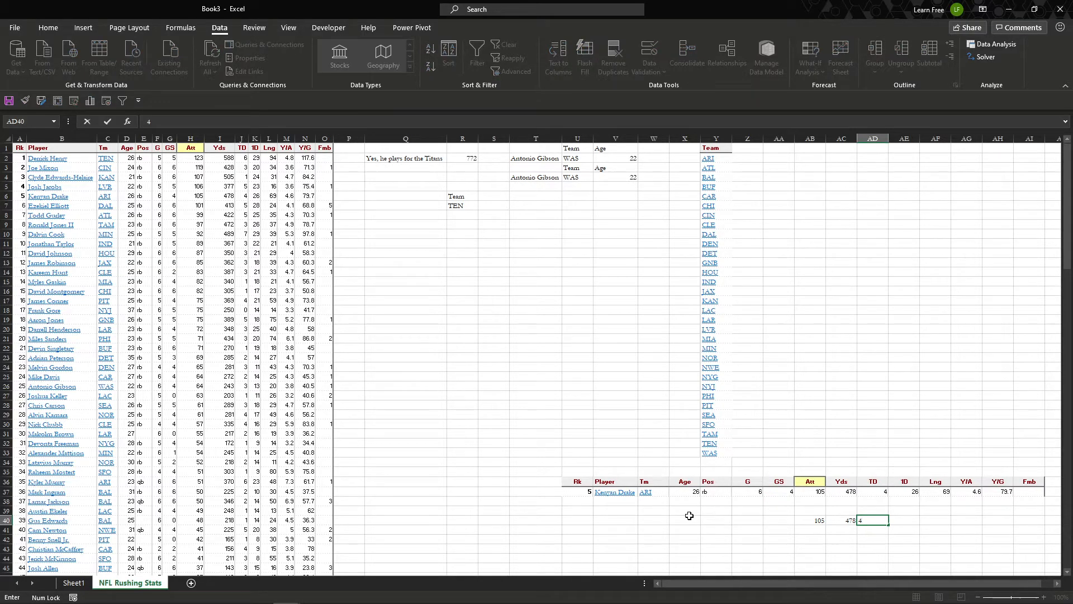
key("Escape")
type("=")
key("Left")
type("/")
key("Left")
key("Left")
key("Return")
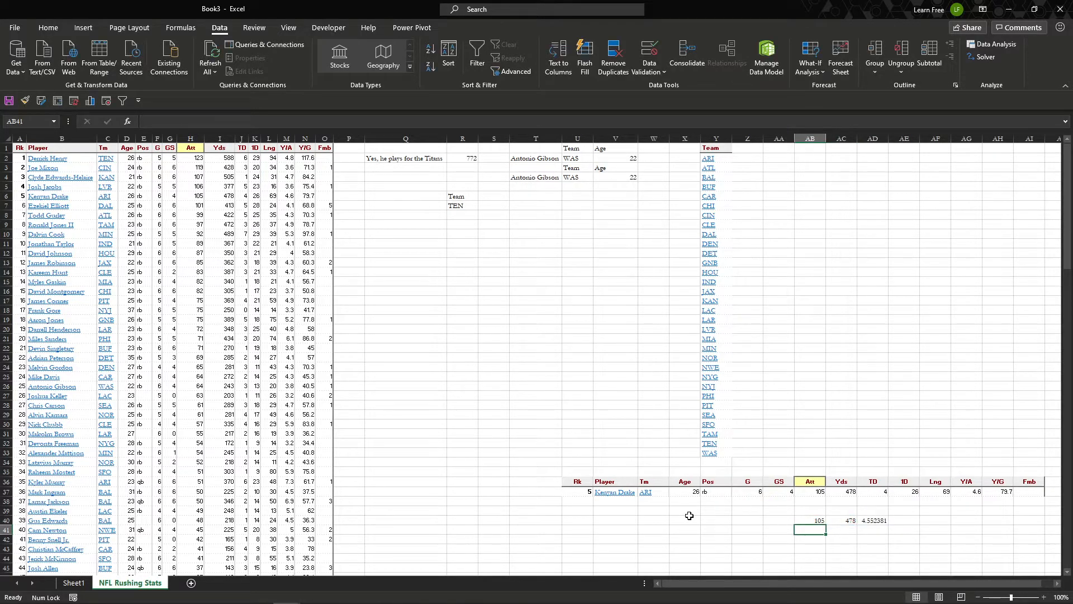
key("Up")
key("Right")
key("Right")
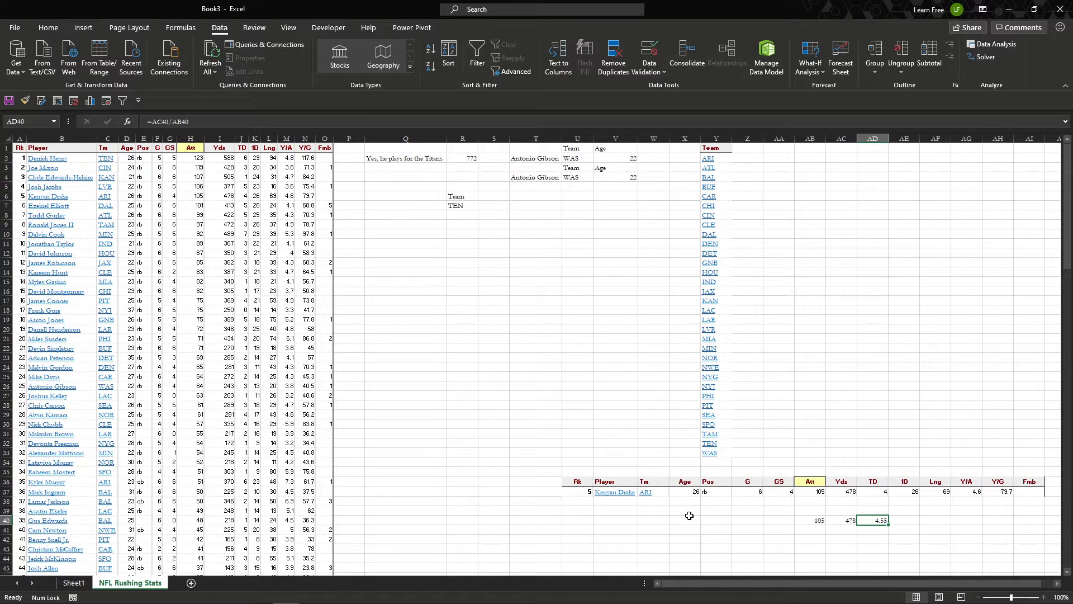
key("Left")
key("Left")
key("Down")
key("Down")
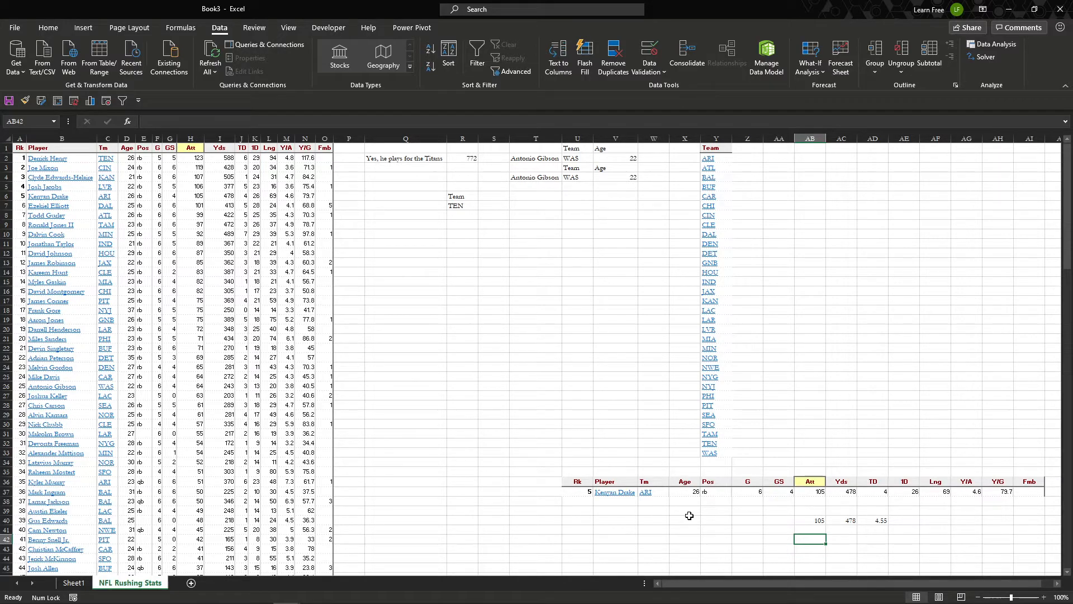
type("3")
key("Tab")
key("Left")
key("Up")
key("Up")
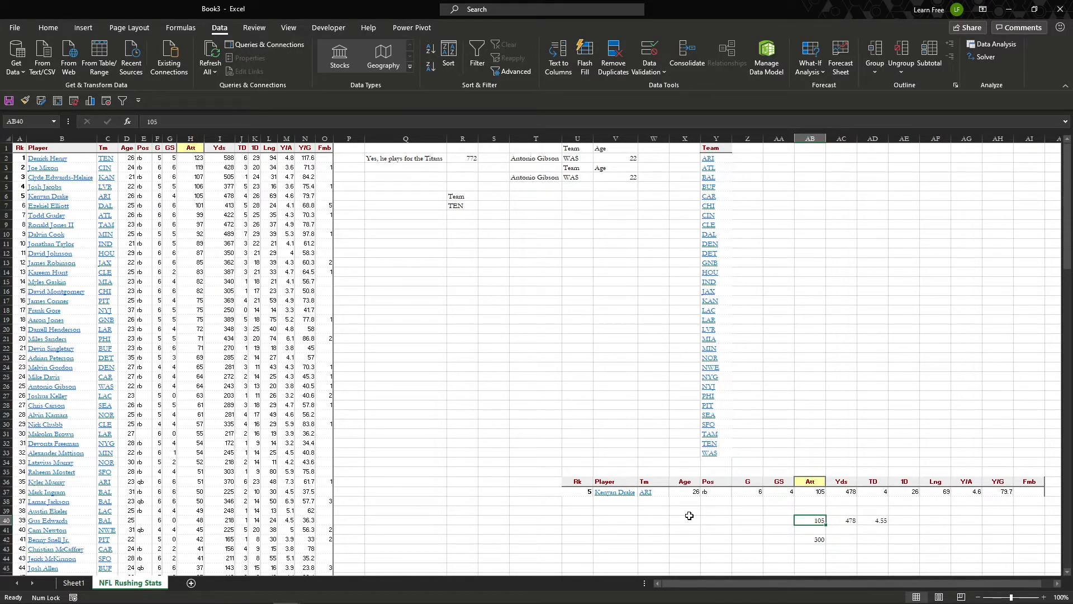
key("Right")
key("Right")
key("Left")
key("Left")
key("Down")
key("Down")
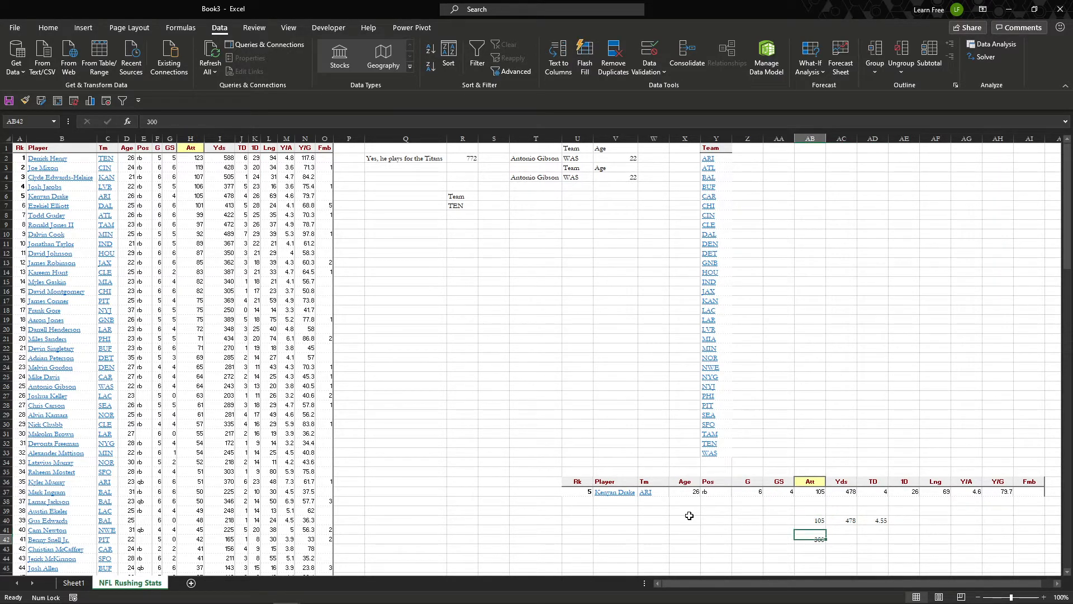
- Run Goal Seek to set AD40 to 5.00 by changing AC40, and accept the solution
key("Up")
key("Up")
key("Right")
key("Right")
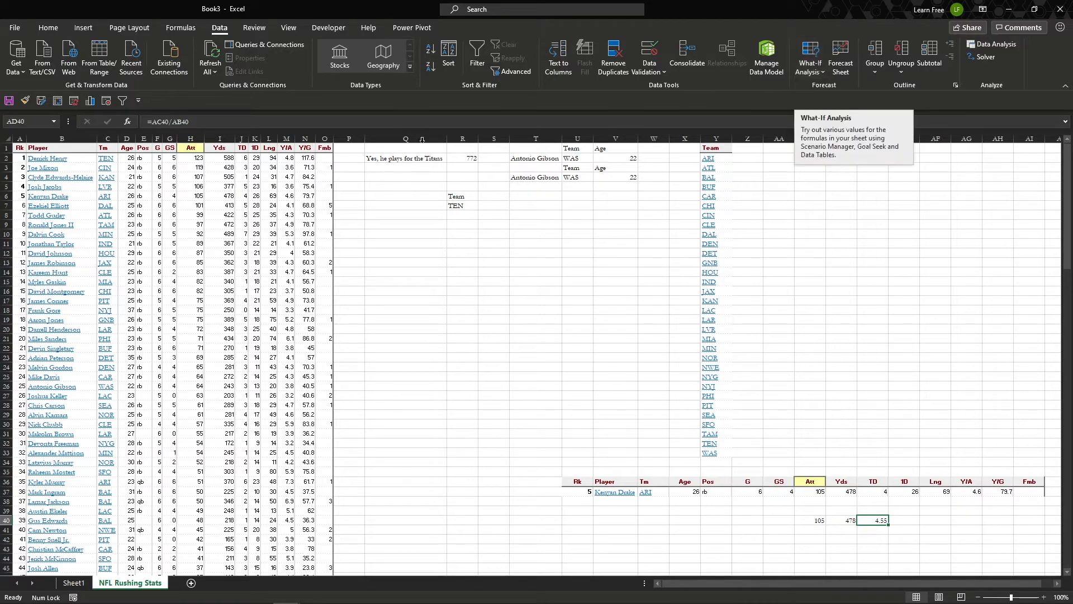
left_click(810, 61)
left_click(819, 104)
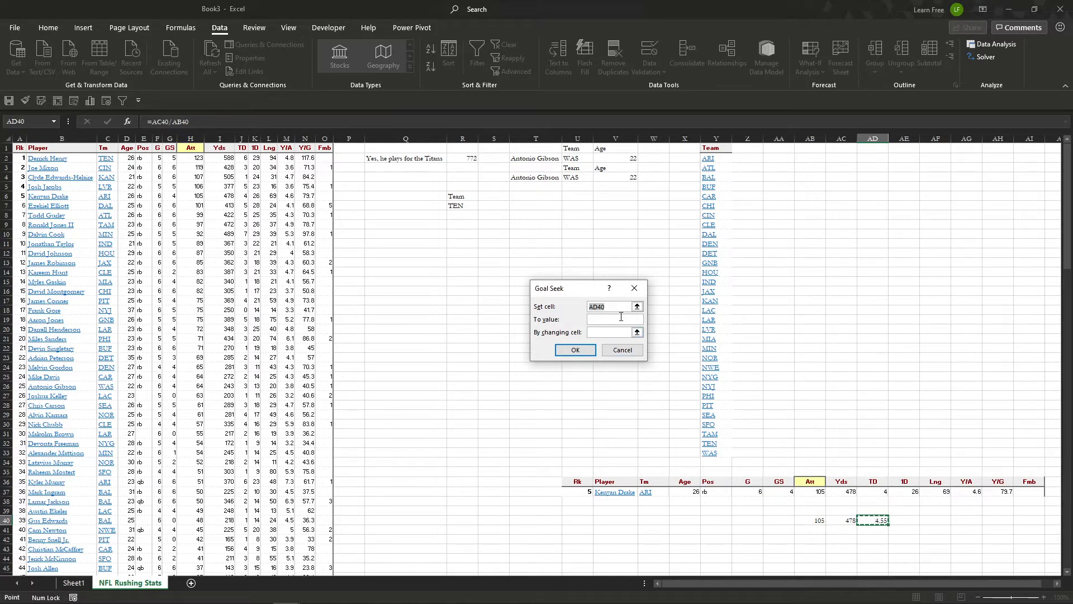
left_click(609, 320)
left_click(626, 333)
left_click(843, 521)
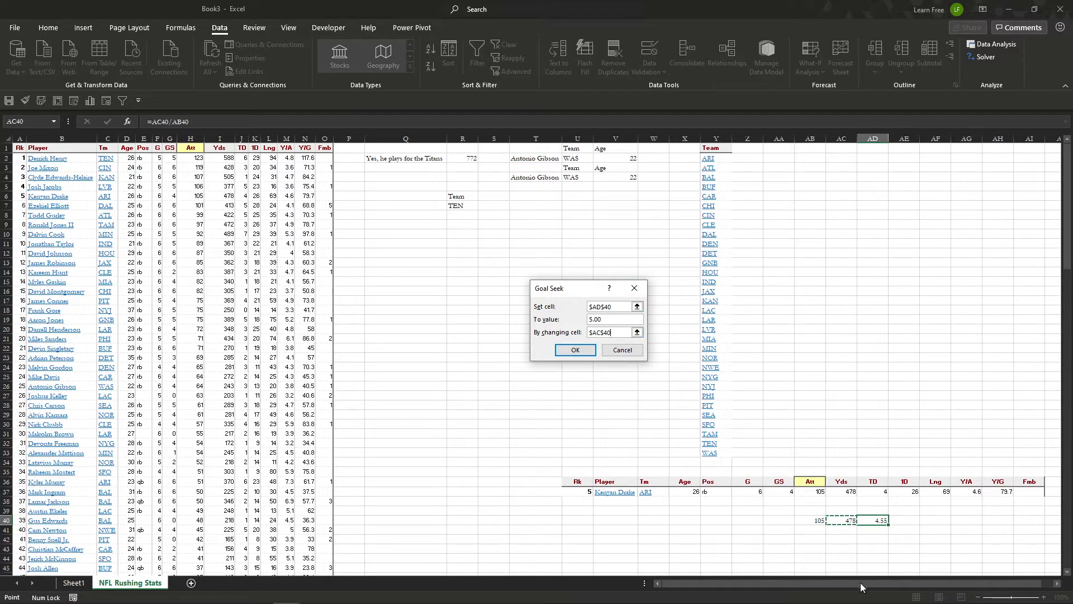
left_click(575, 350)
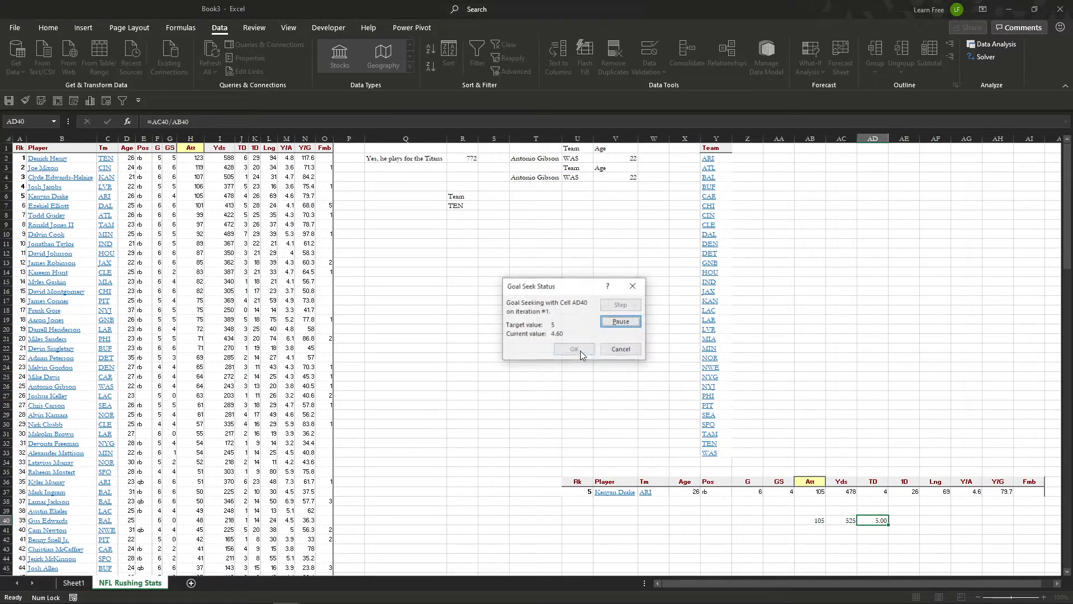
left_click(576, 350)
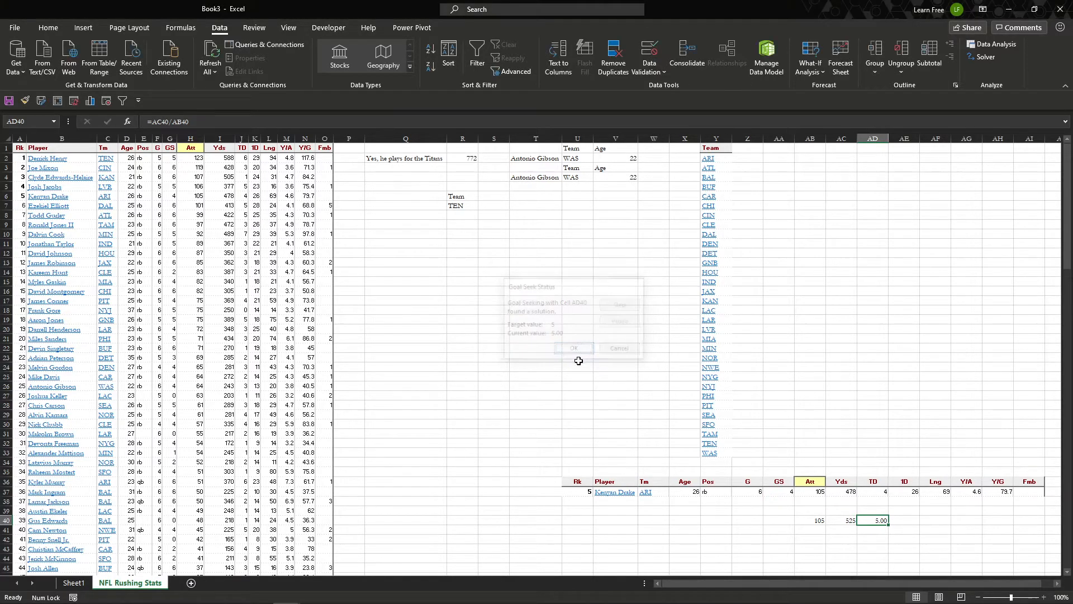
- Calculate the additional yards needed in AC42 with the formula =AC40-AC37
left_click(837, 529)
left_click(838, 519)
left_click(838, 540)
type("=")
key("Up")
key("Up")
type("-")
key("Up")
key("Up")
key("Up")
key("Up")
key("Up")
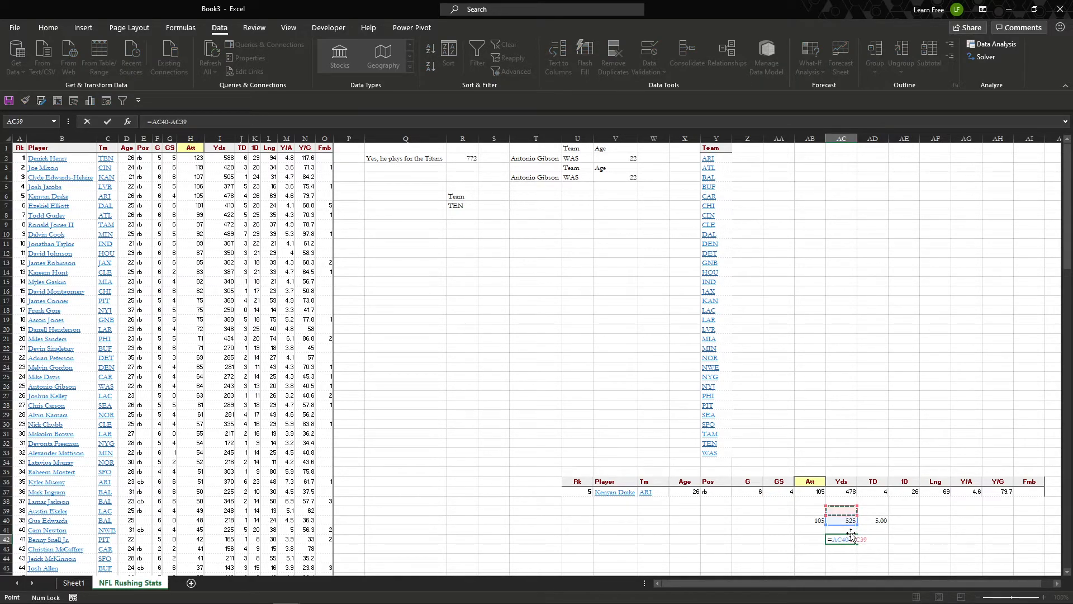
key("Return")
key("Up")
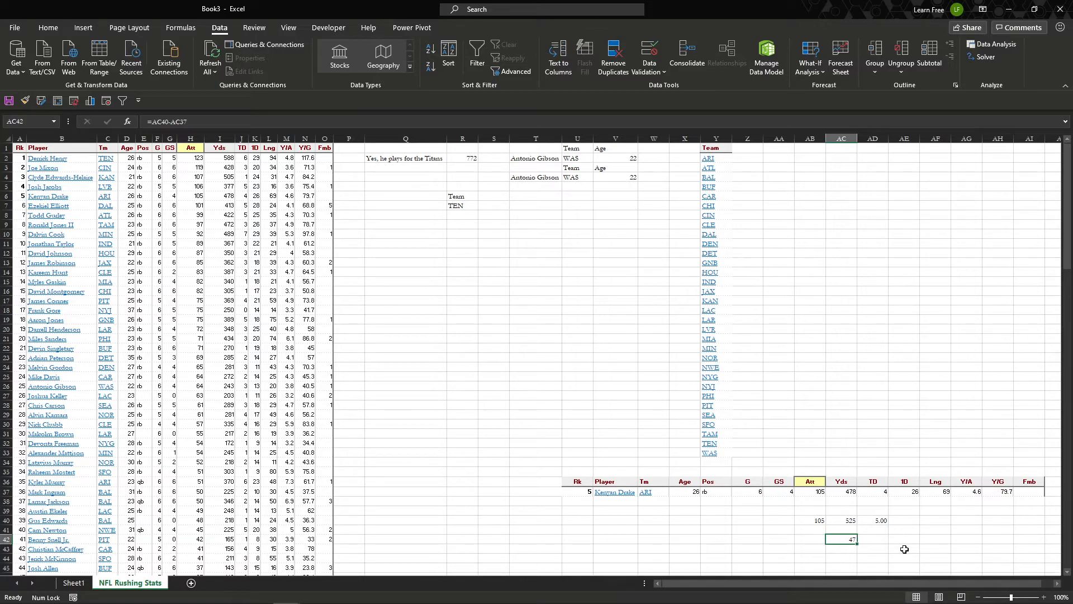
left_click(526, 435)
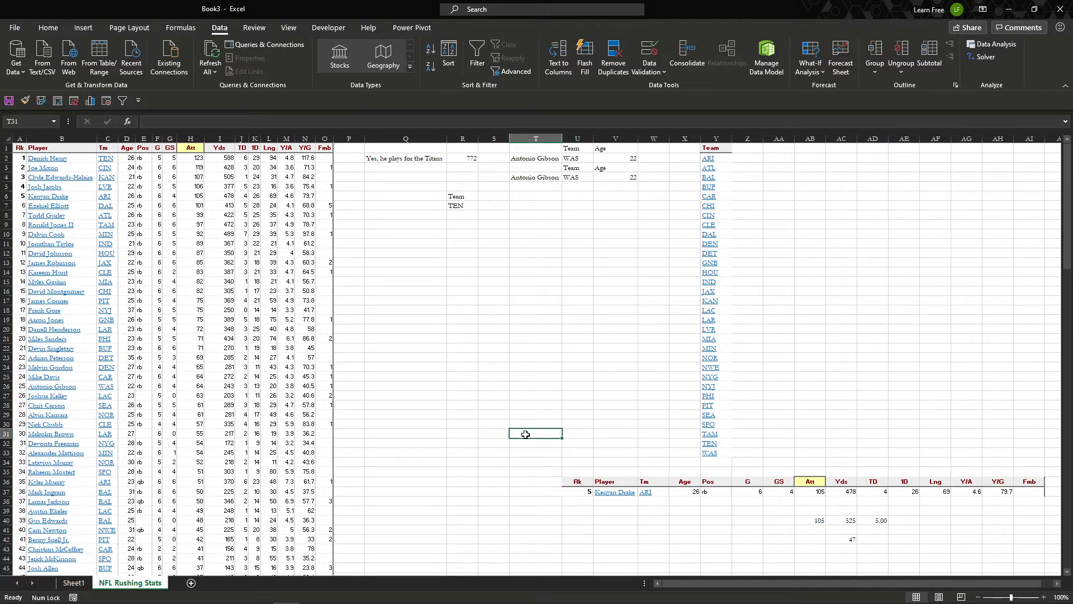
- Create a PivotTable from the NFL Rushing Stats range A1:O151 on a new worksheet
left_click(85, 584)
key("ctrl+b")
left_click(130, 583)
left_click(84, 28)
left_click(20, 54)
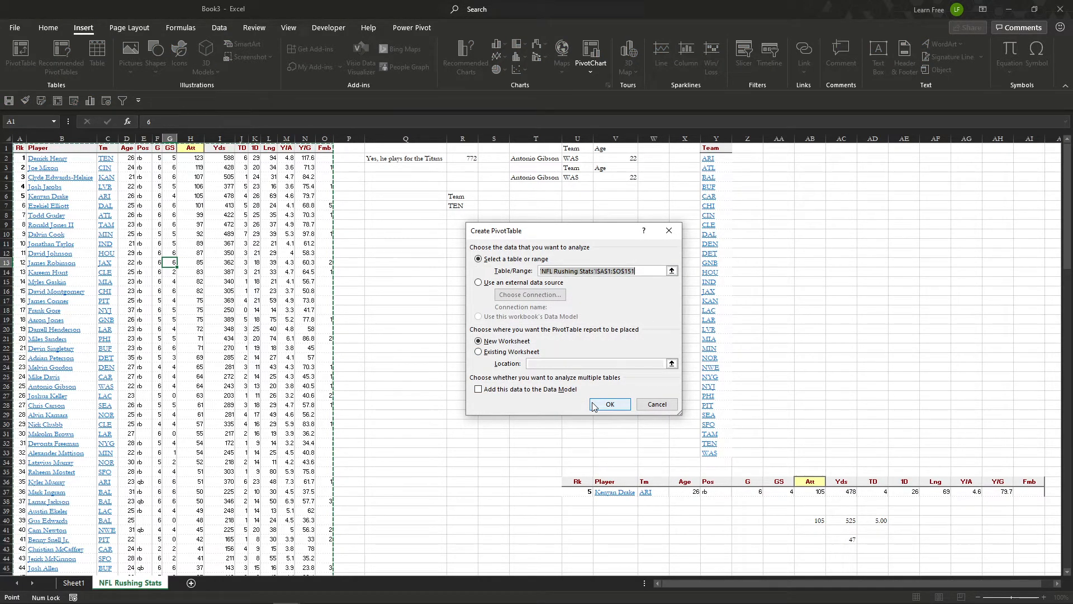
left_click(593, 406)
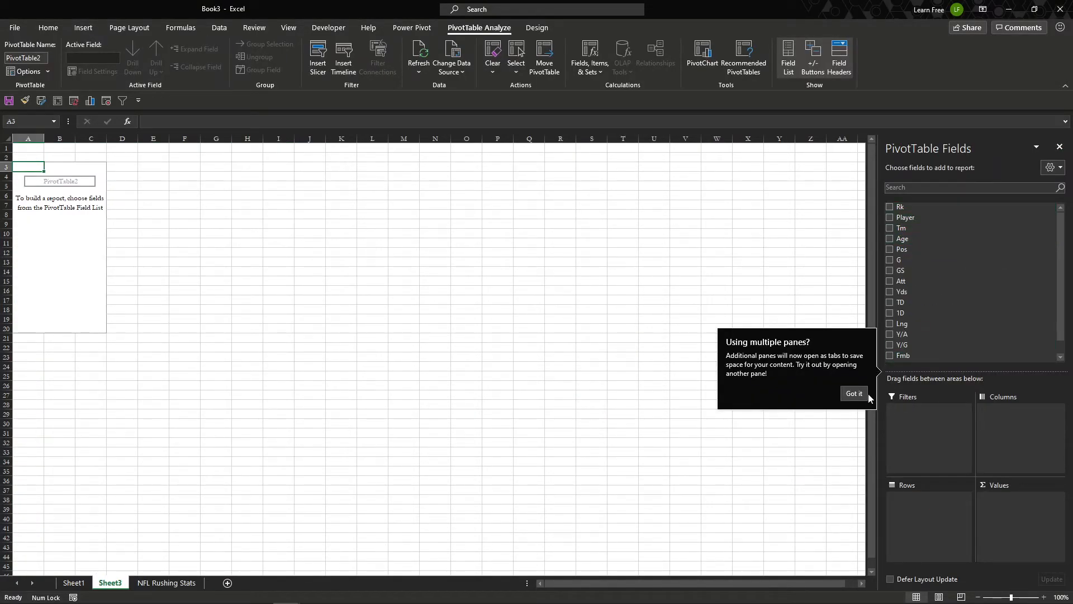
left_click(854, 395)
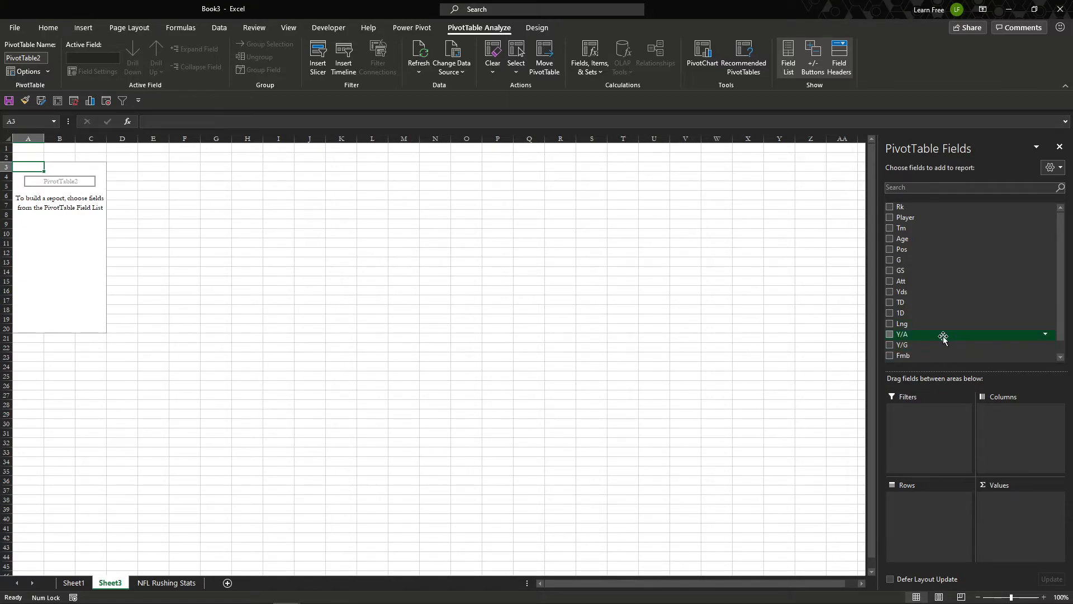
- Build the PivotTable with the sum of TD as values and Player as rows
left_click_drag(944, 337, 1020, 515)
scroll(946, 279, "up", 1)
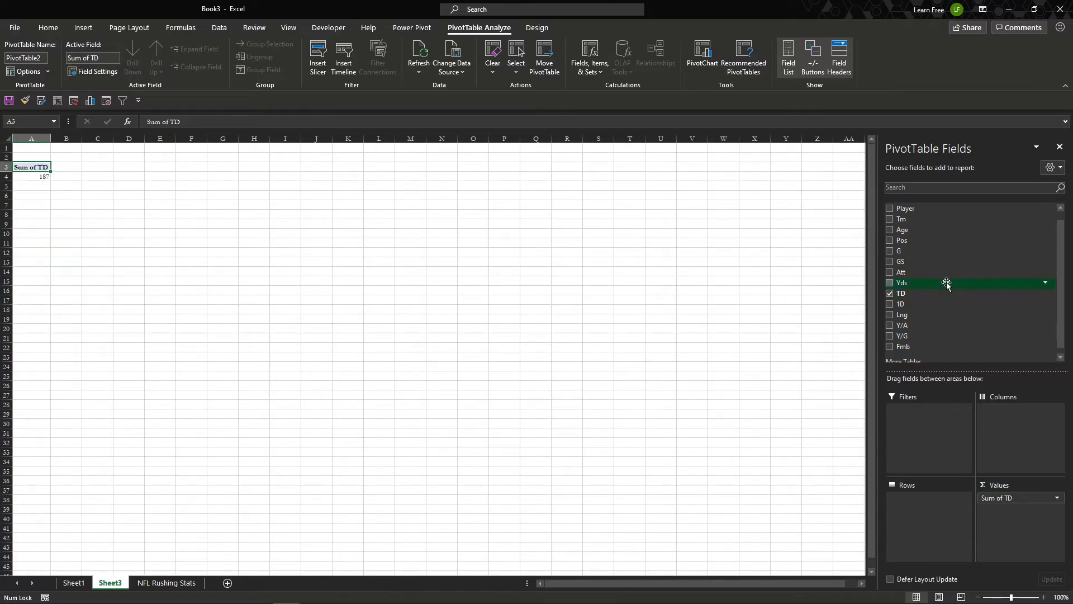
left_click_drag(930, 217, 928, 507)
left_click(100, 178)
left_click(59, 214)
left_click(107, 193)
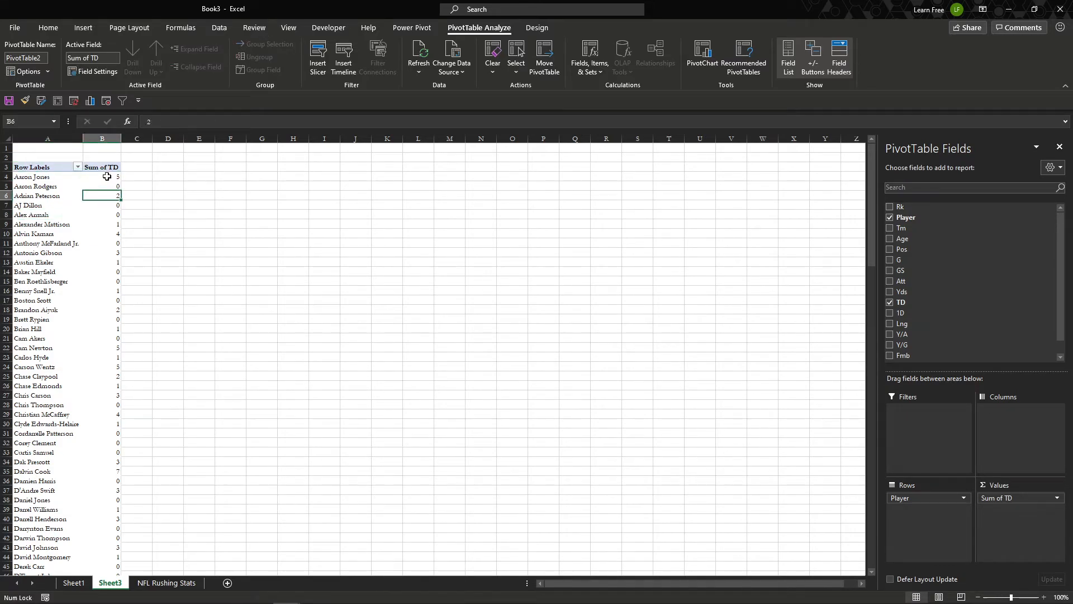
- Sort the PivotTable's players by Sum of TD from largest to smallest and review the top rows
left_click(101, 177)
right_click(101, 179)
left_click(101, 178)
right_click(92, 182)
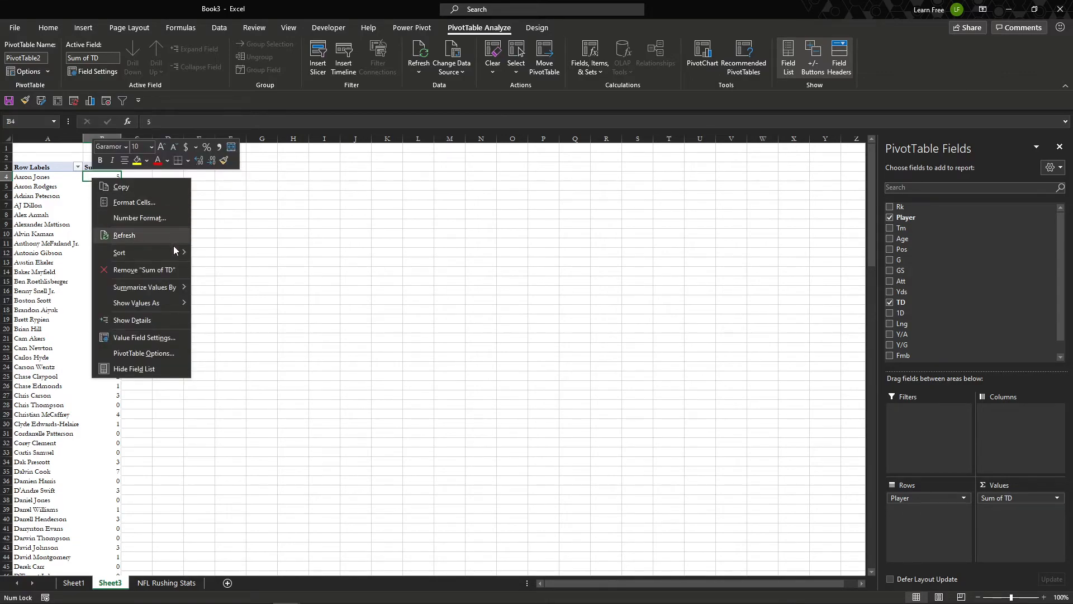
mouse_move(168, 253)
left_click(226, 269)
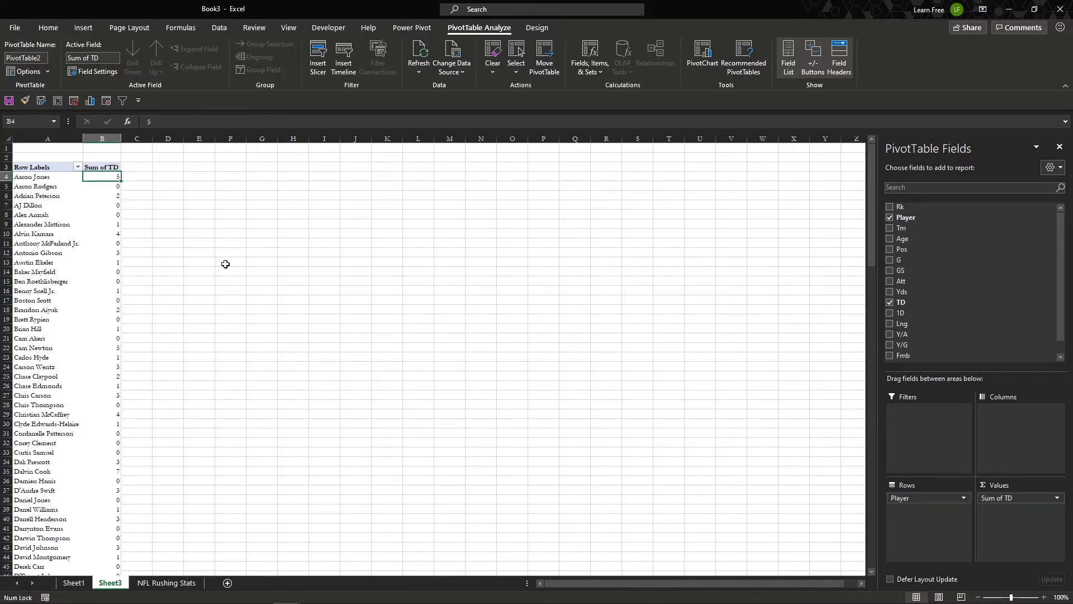
left_click_drag(60, 179, 100, 186)
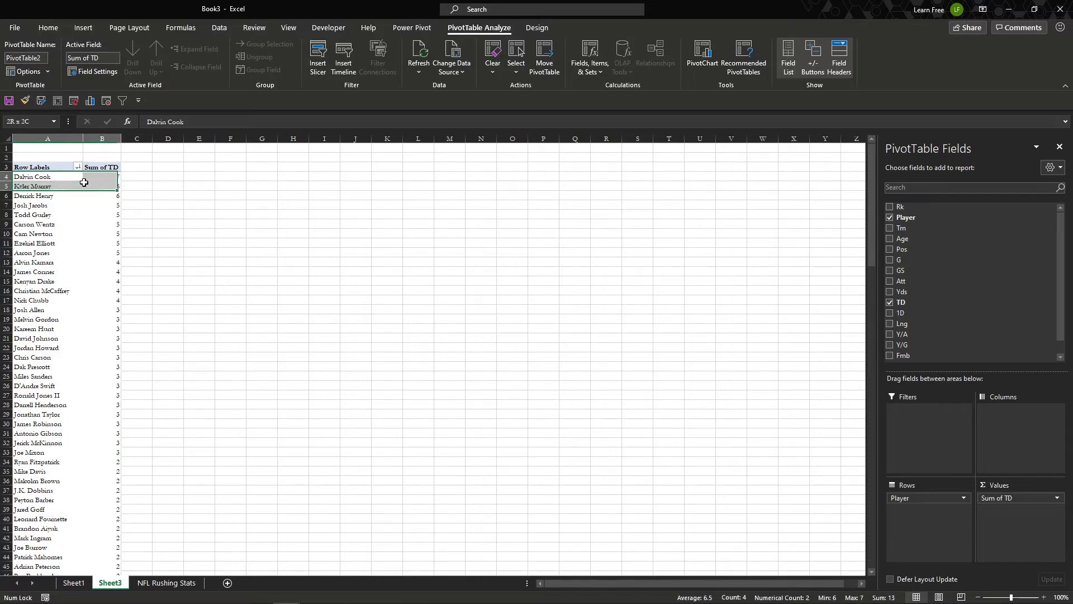
left_click(99, 201)
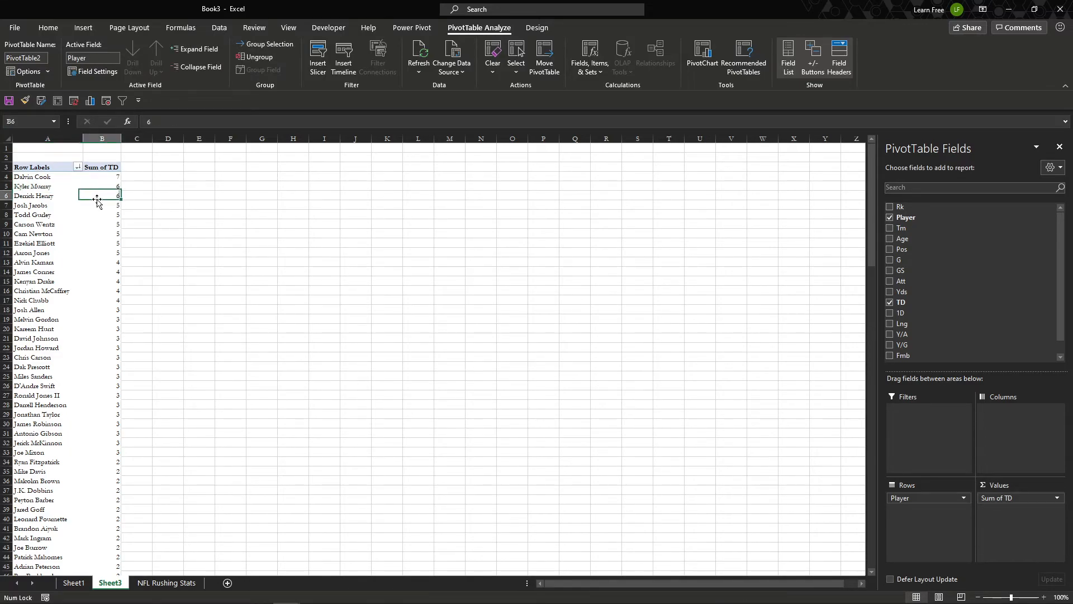
left_click(96, 207)
left_click(100, 216)
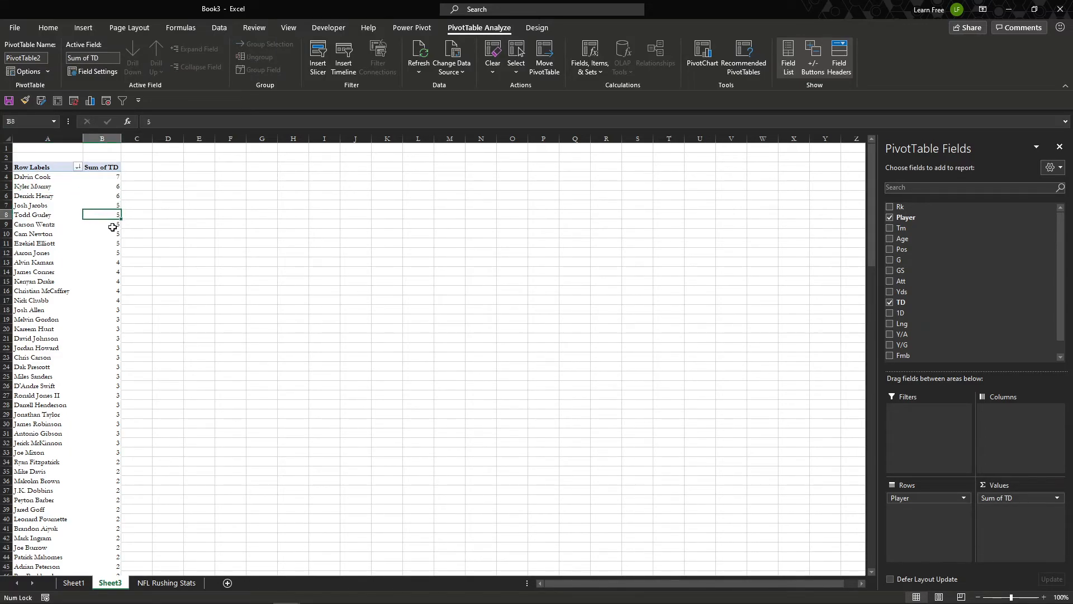
left_click(157, 198)
left_click(90, 194)
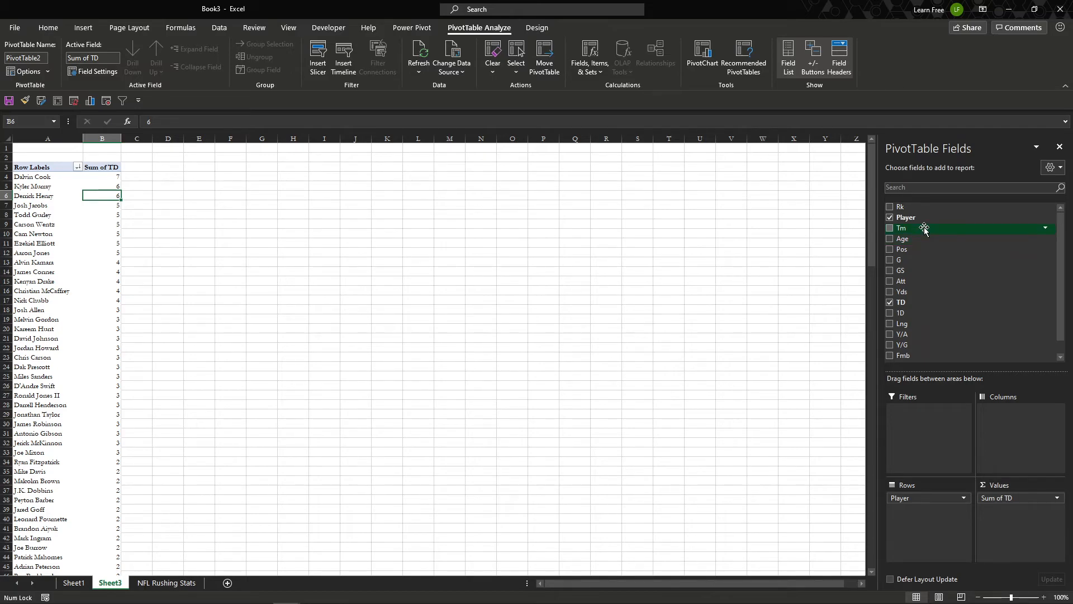
- Add Tm as the PivotTable's column field and sort the team labels from Z to A
left_click_drag(924, 228, 1003, 413)
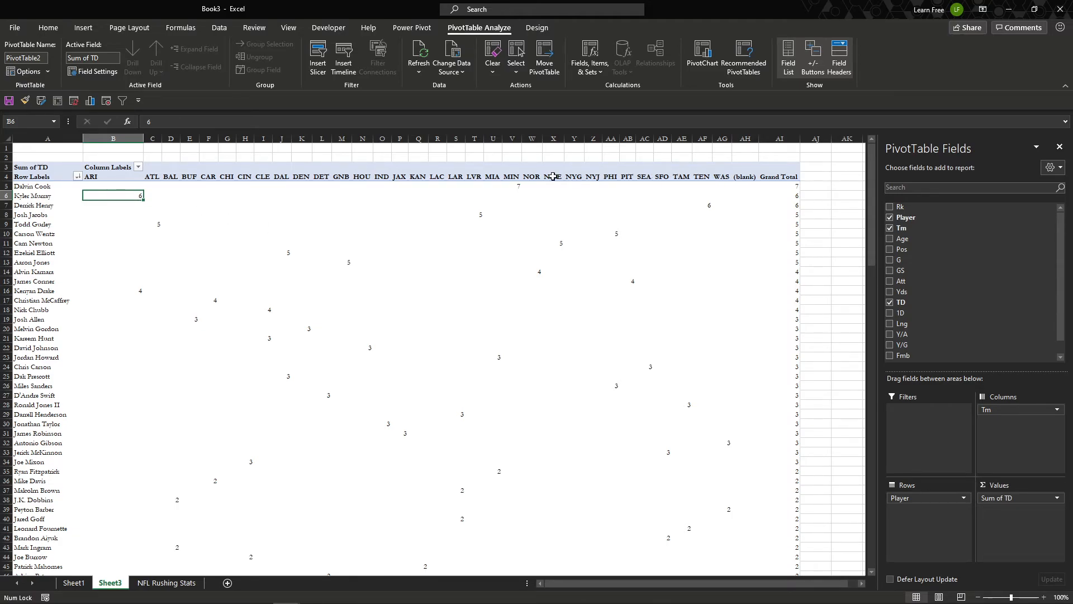
right_click(115, 177)
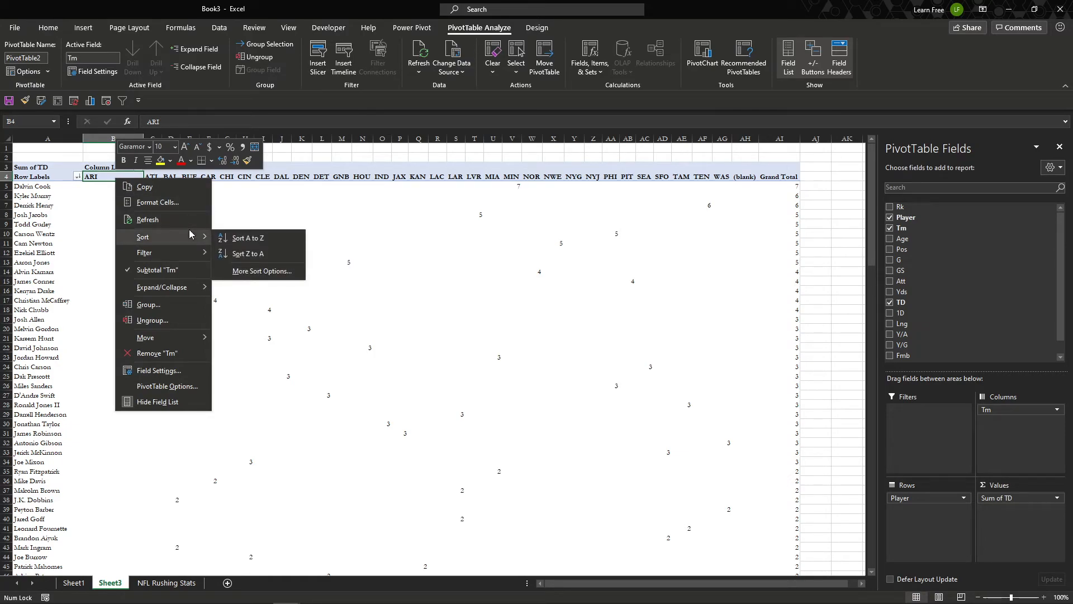
left_click(258, 253)
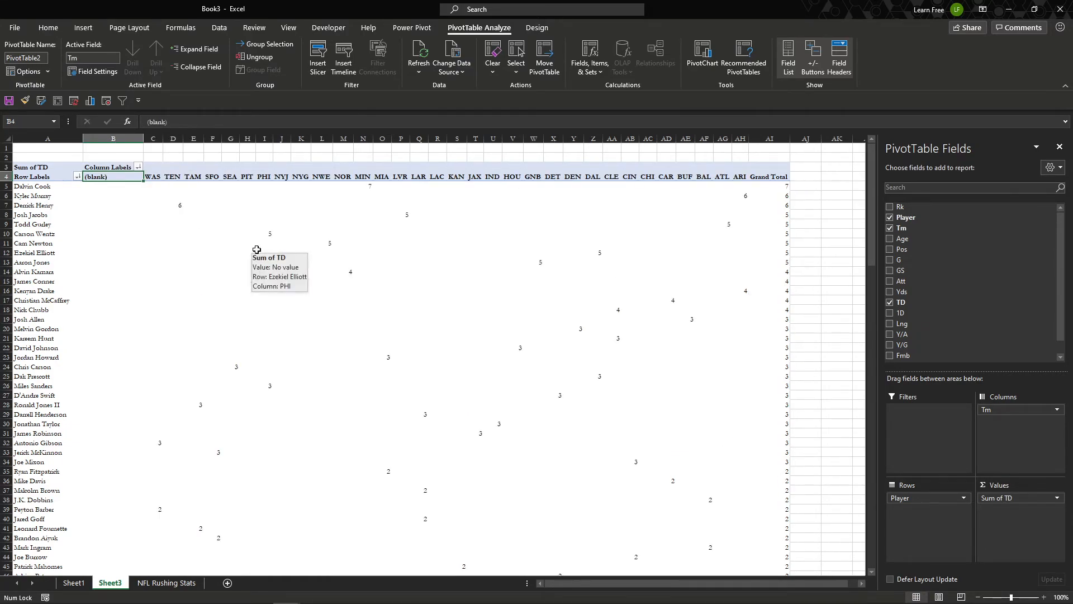
- Check the (blank) team column for values and filter (blank) out of the column labels
key("ctrl+space")
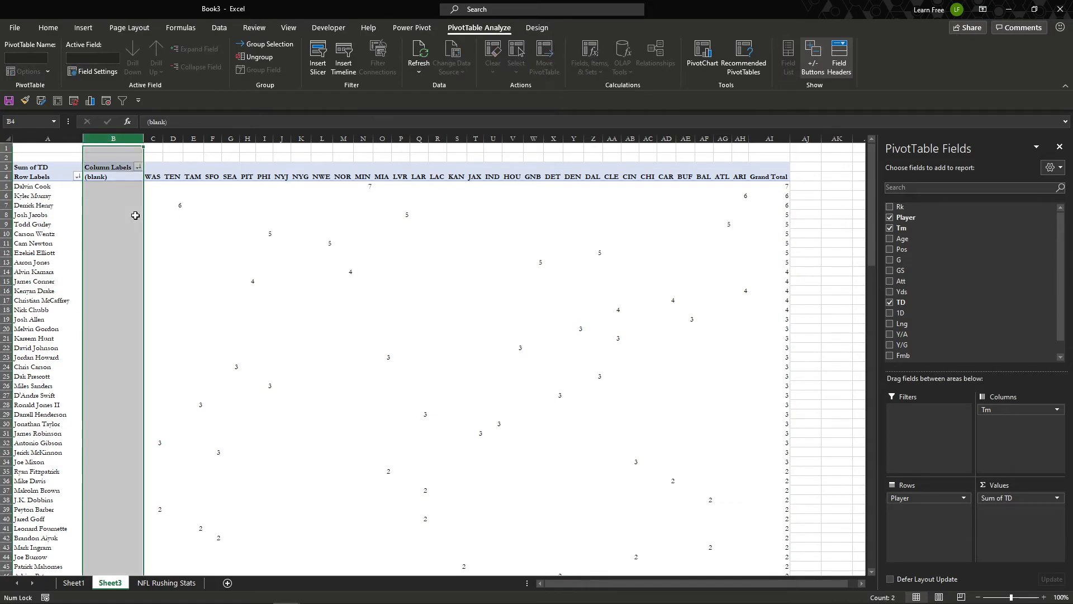
scroll(134, 215, "down", 20)
scroll(121, 278, "down", 10)
scroll(126, 290, "up", 20)
scroll(129, 309, "up", 11)
left_click(110, 177)
left_click(138, 168)
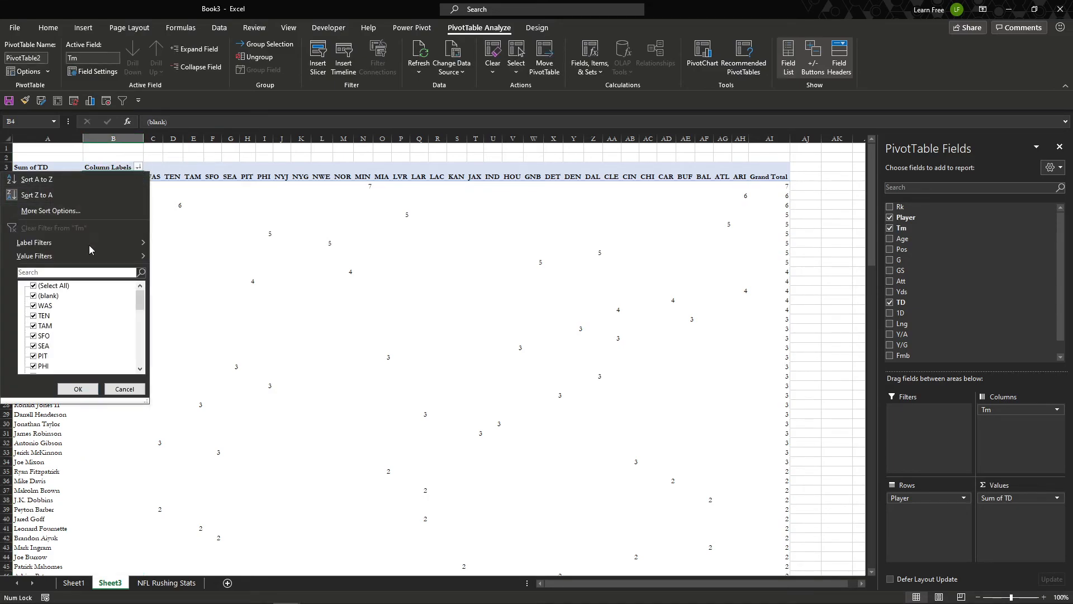
left_click(233, 204)
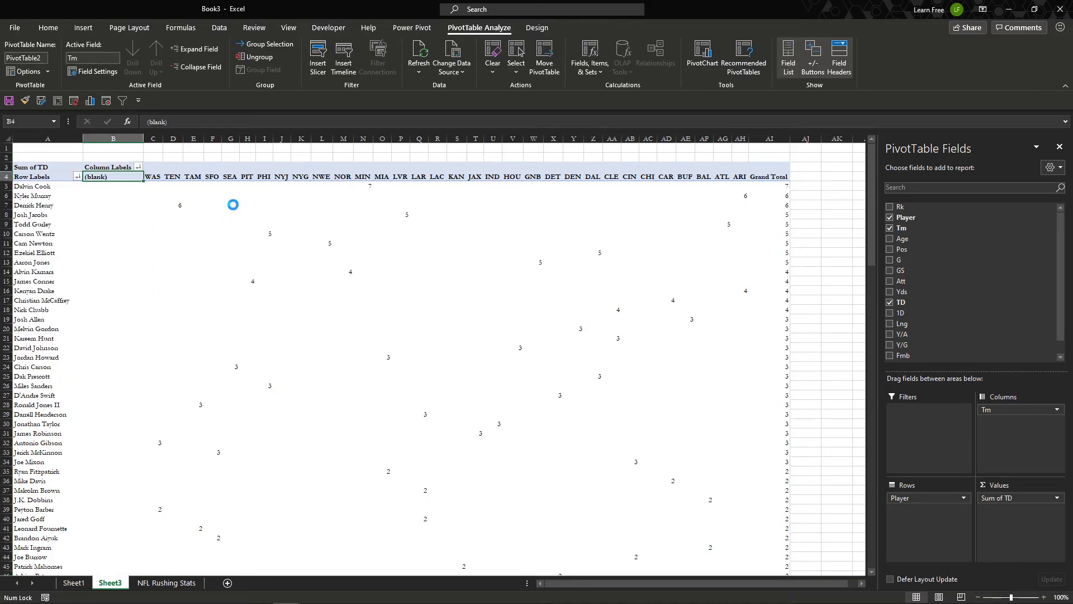
left_click(138, 167)
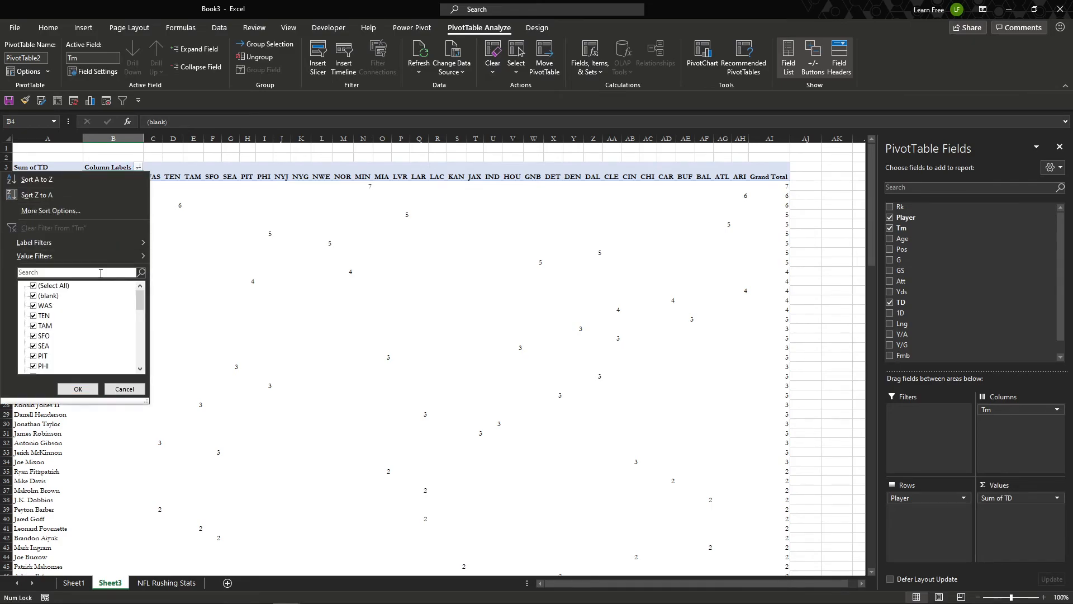
left_click(34, 296)
left_click(77, 389)
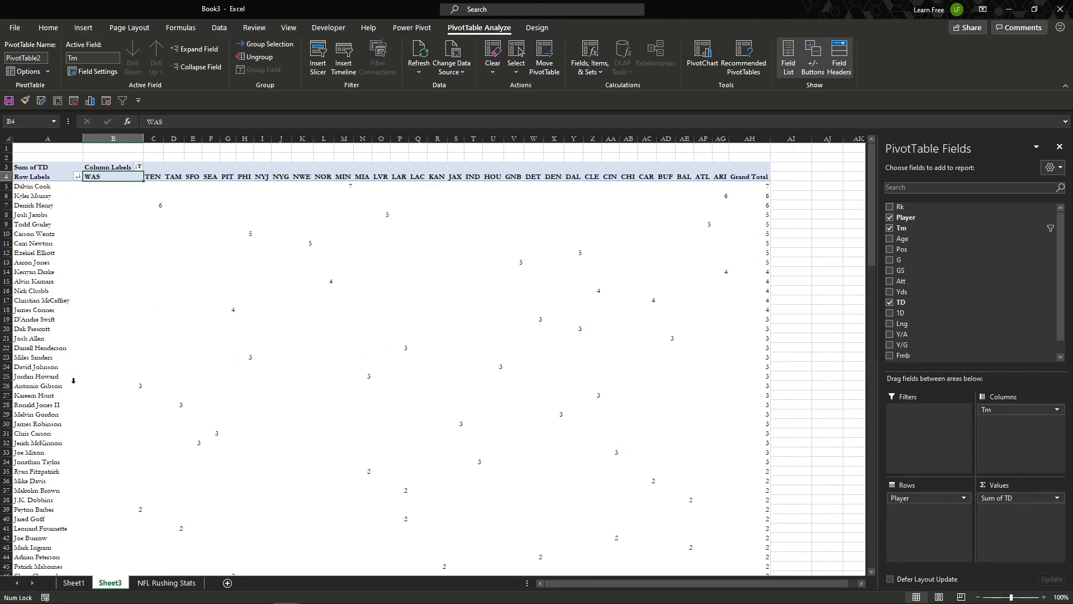
left_click(223, 214)
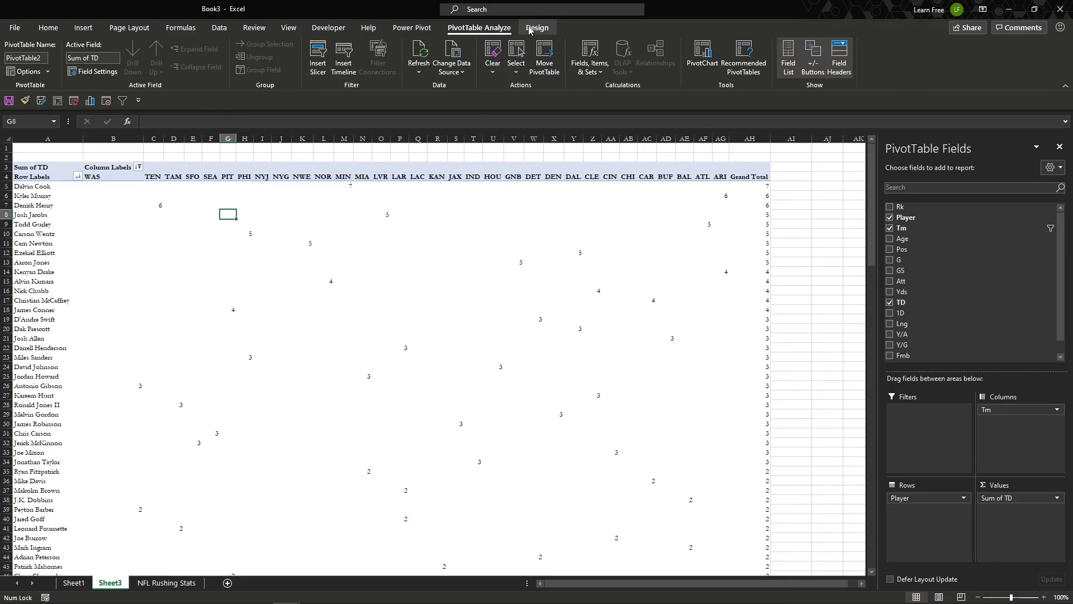
- Turn on banded rows and banded columns and apply the blue style from the first row of Medium PivotTable styles
left_click(529, 29)
left_click(397, 185)
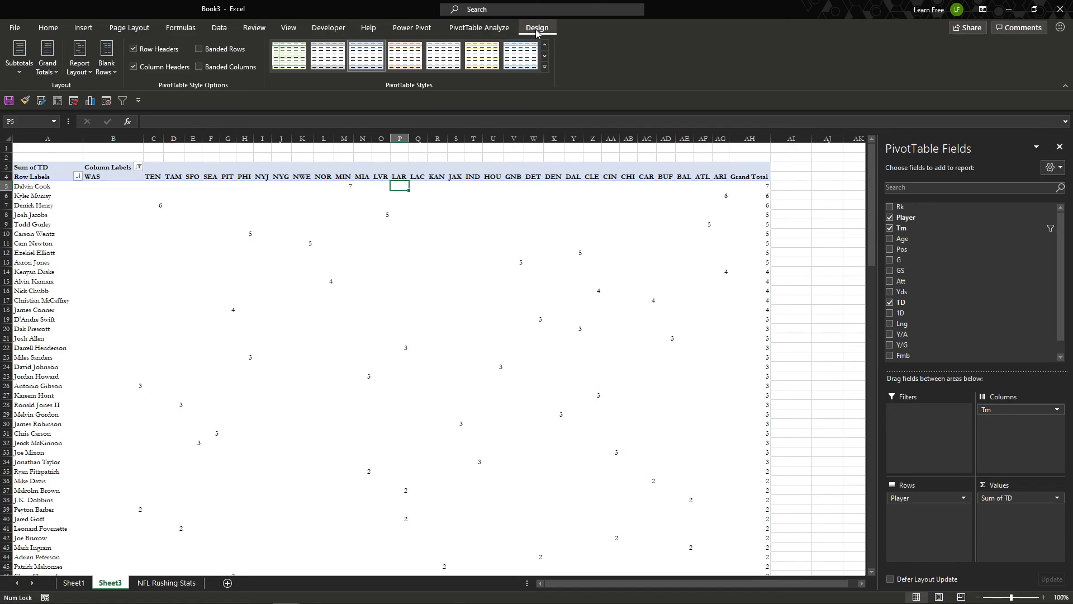
left_click(198, 49)
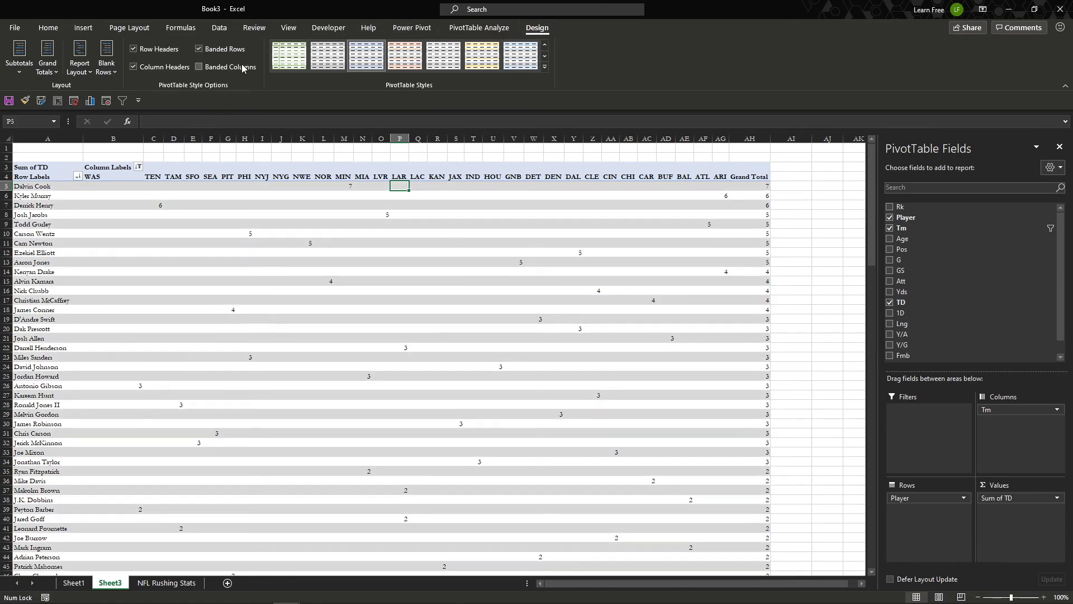
left_click(199, 67)
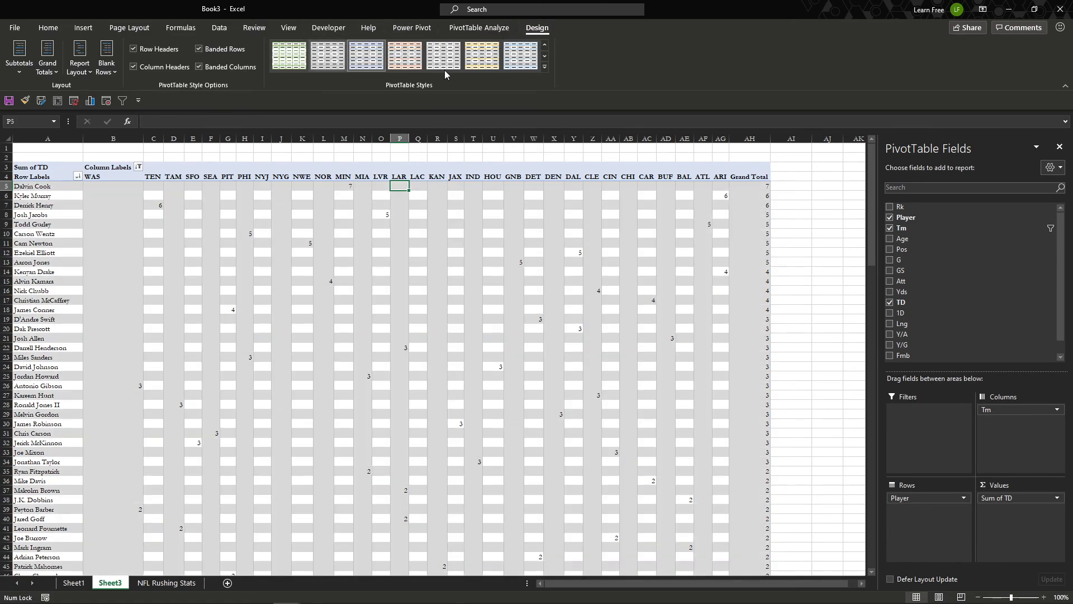
left_click(545, 68)
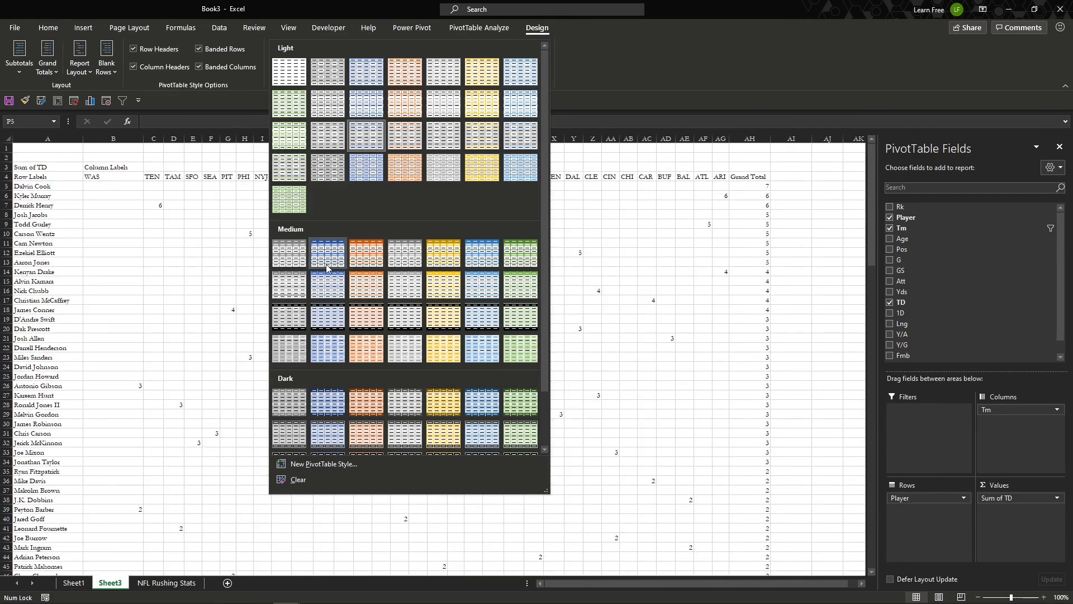
left_click(328, 268)
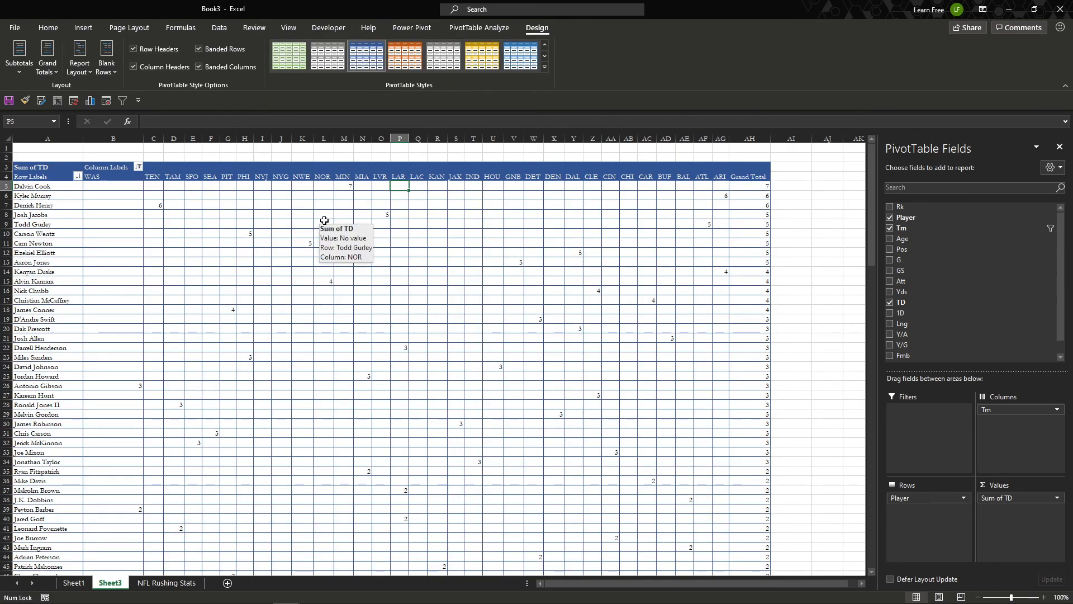